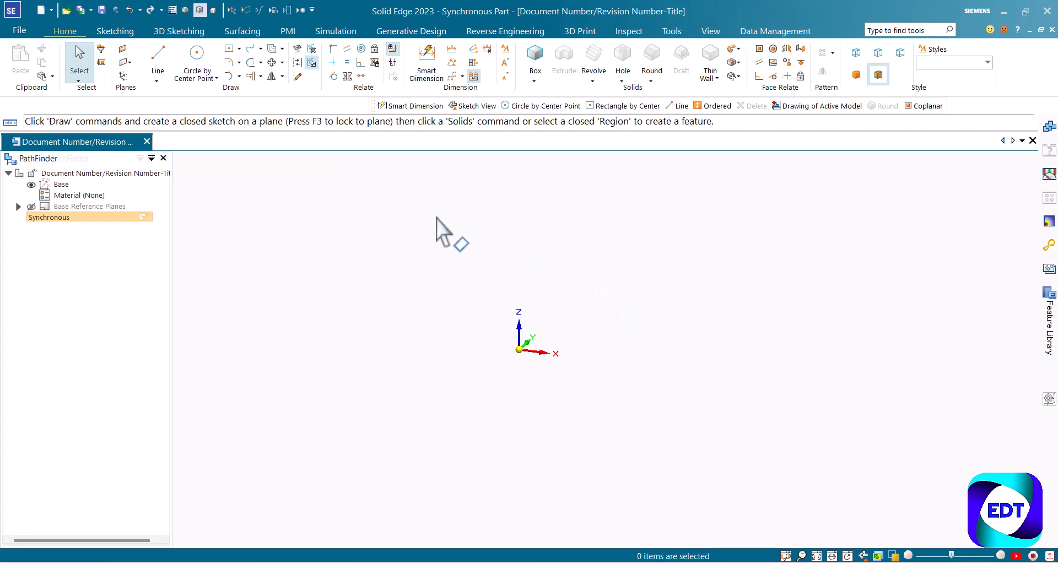
Draw a 50 mm diameter circle centred on the origin, with sketching locked to the Top (xy) plane
left_click(204, 58)
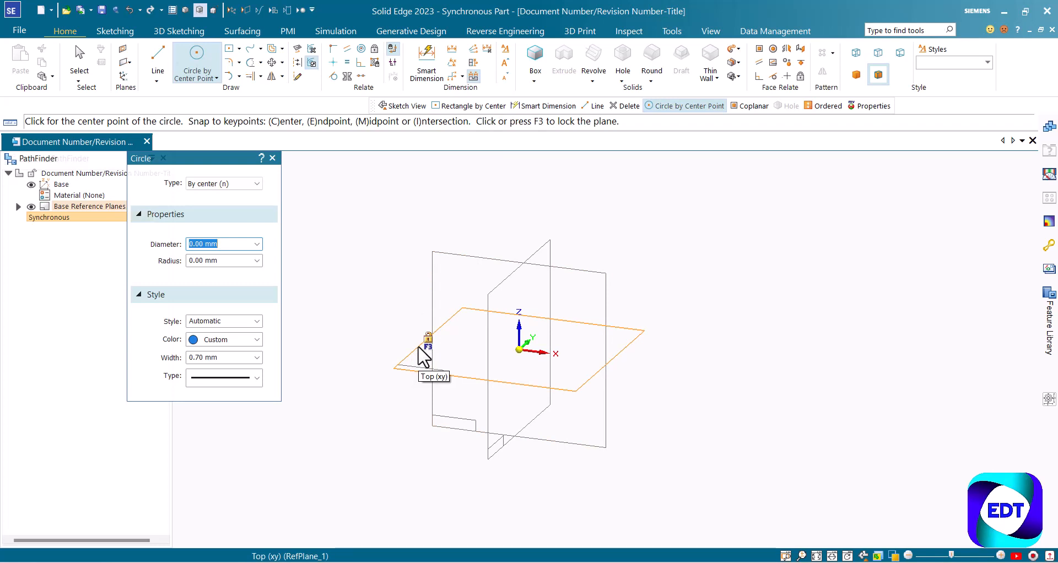
key("F3")
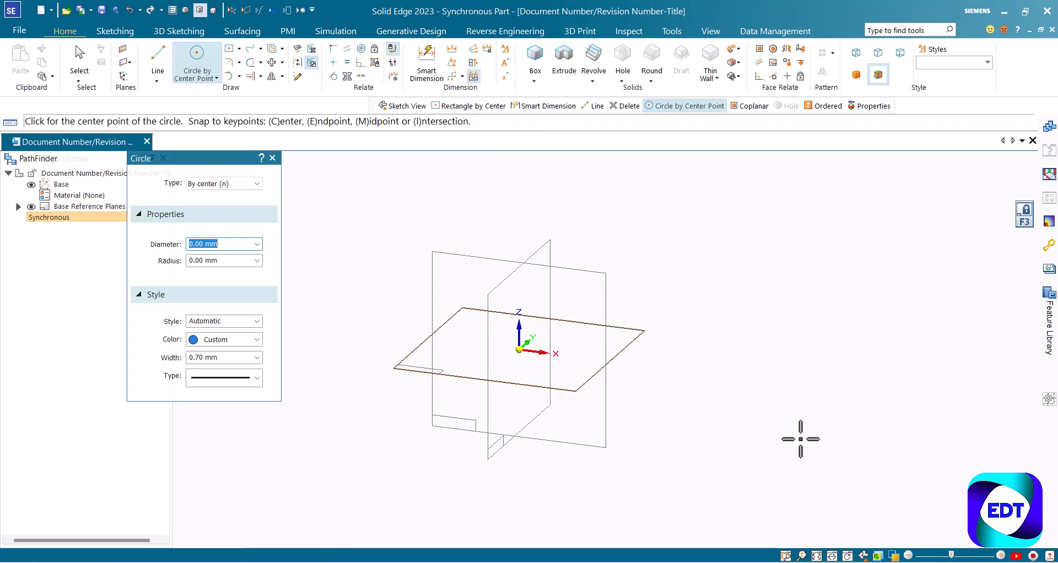
key("ctrl+h")
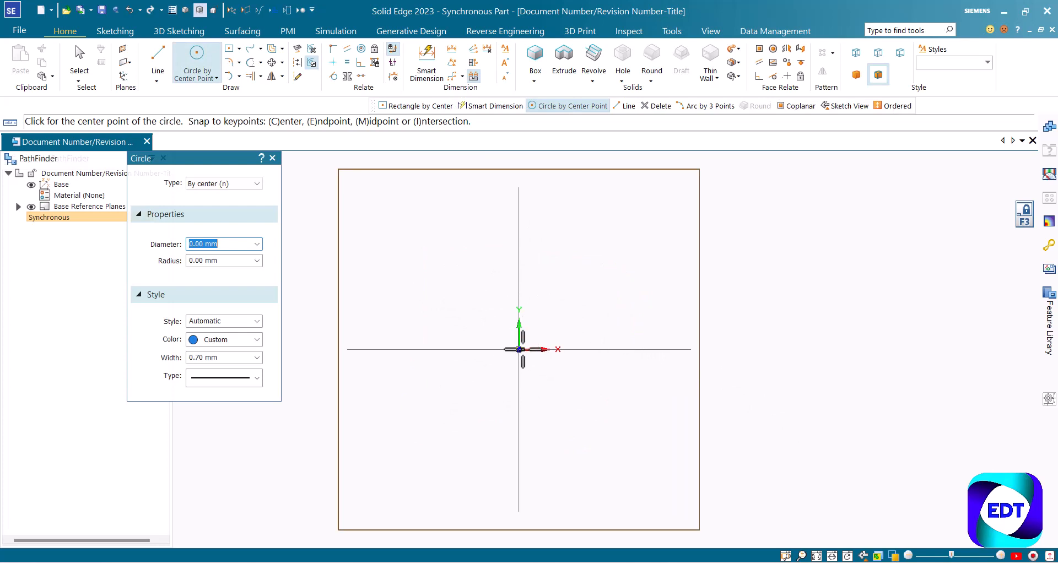
left_click(518, 349)
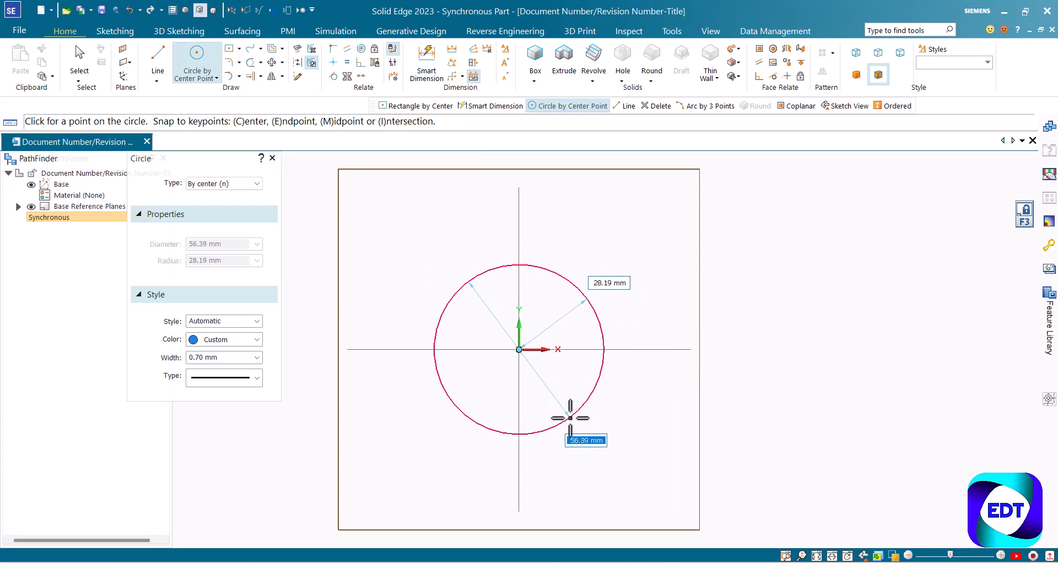
type("50")
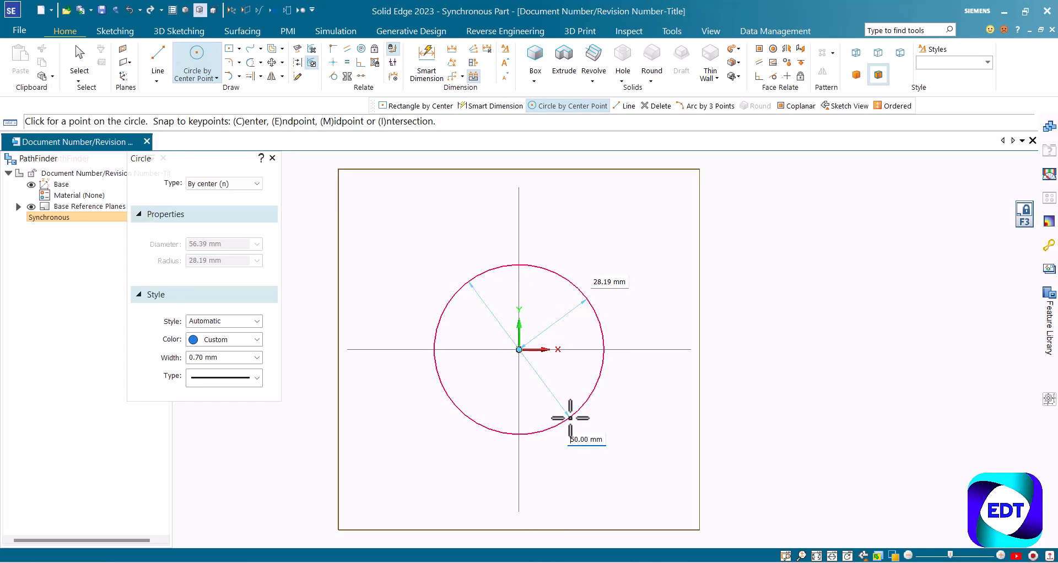
key("Return")
key("Escape")
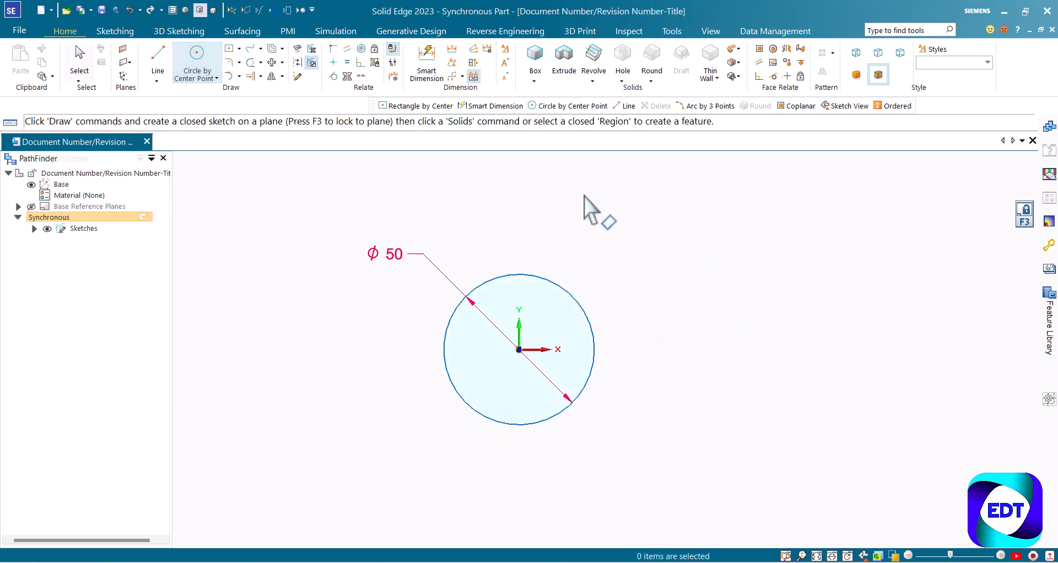
Draw a horizontal rectangle centred on the origin, 25 mm high and about 90 mm wide
left_click(239, 49)
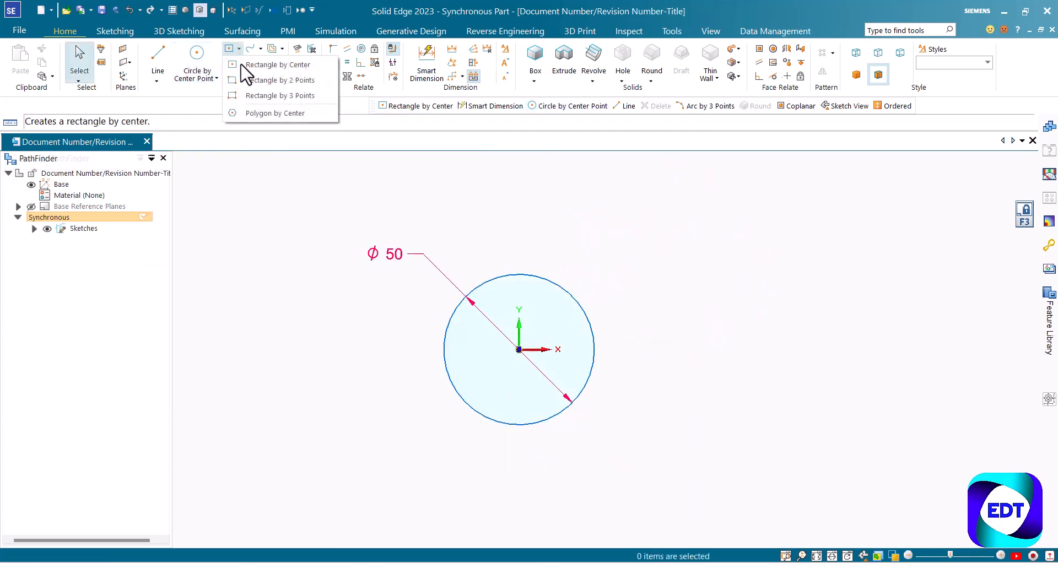
left_click(245, 65)
left_click(519, 349)
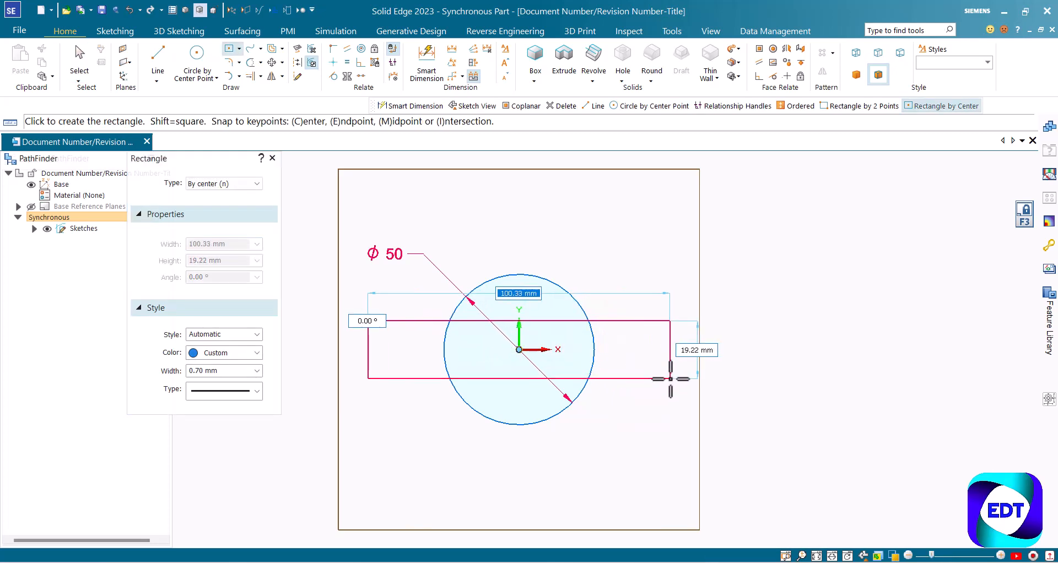
key("Tab")
type("25")
key("Tab")
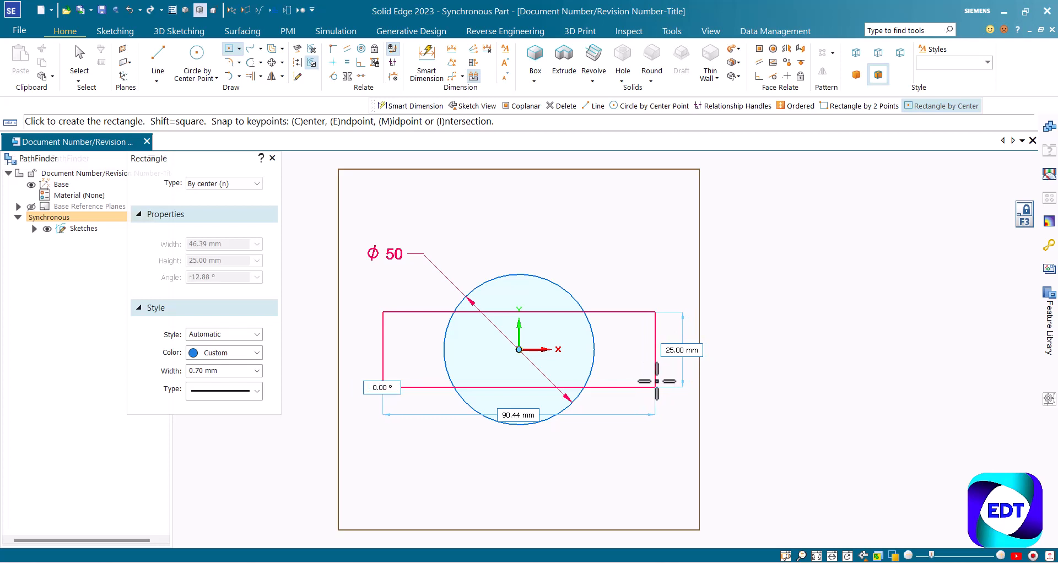
left_click(655, 381)
key("Escape")
scroll(673, 259, "down", 2)
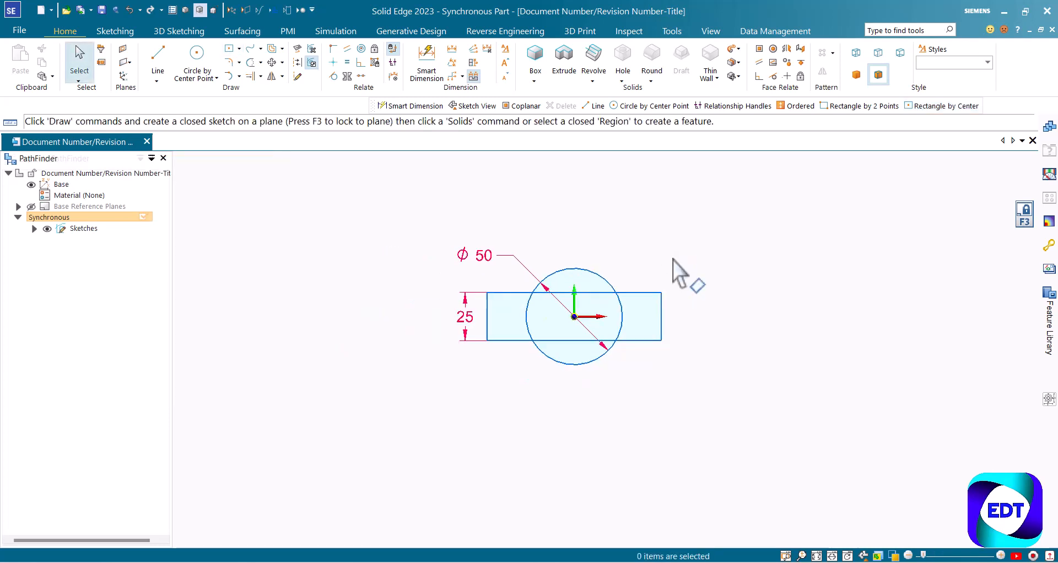
Extrude all regions of the circle and rectangle sketch 34 mm upward on one side only
scroll(677, 254, "up", 1)
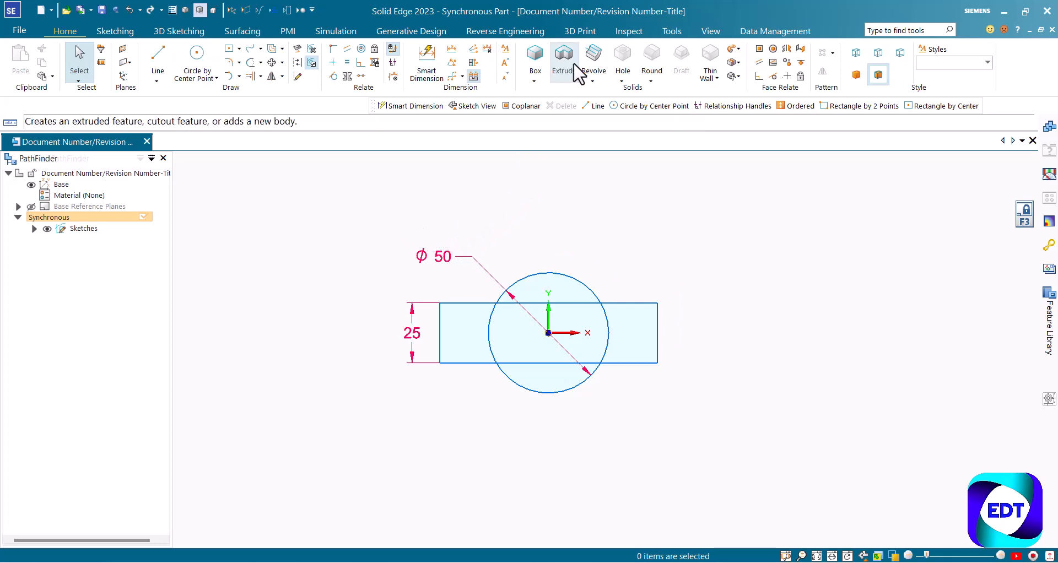
mouse_move(345, 227)
left_mouse_down()
mouse_move(410, 280)
mouse_move(604, 392)
mouse_move(686, 421)
left_mouse_up()
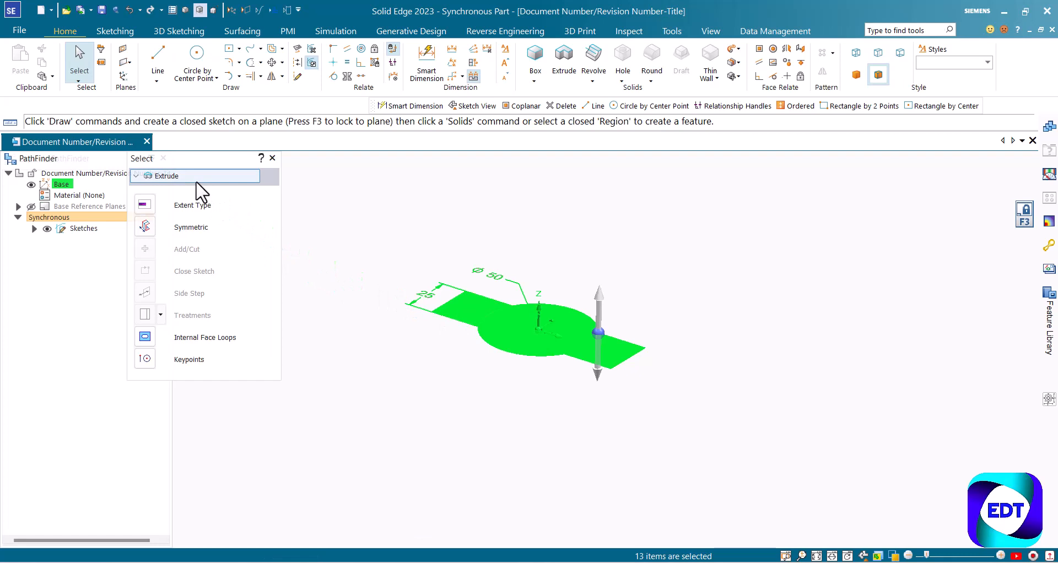
left_click(601, 293)
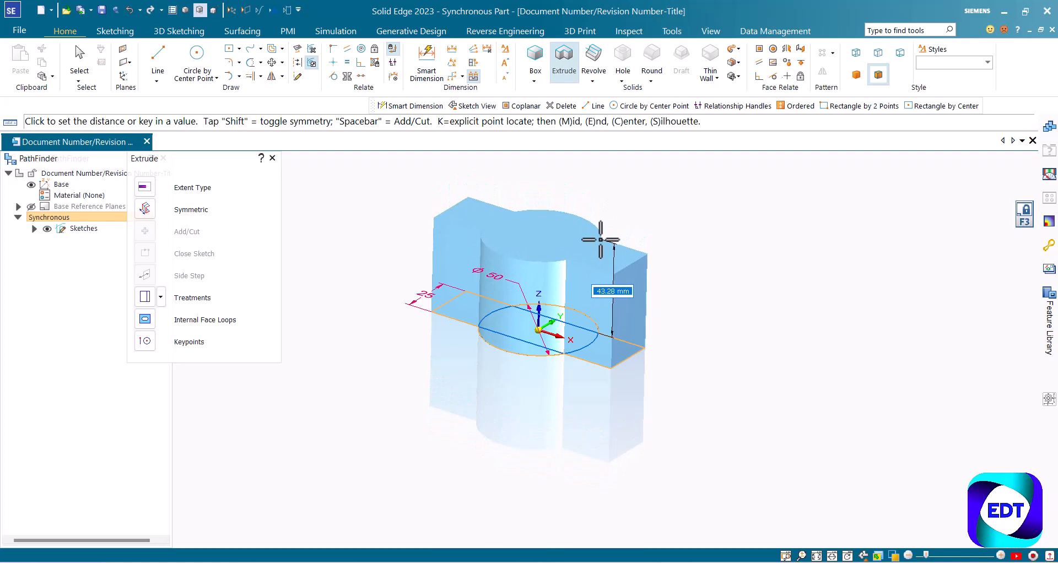
key("shift")
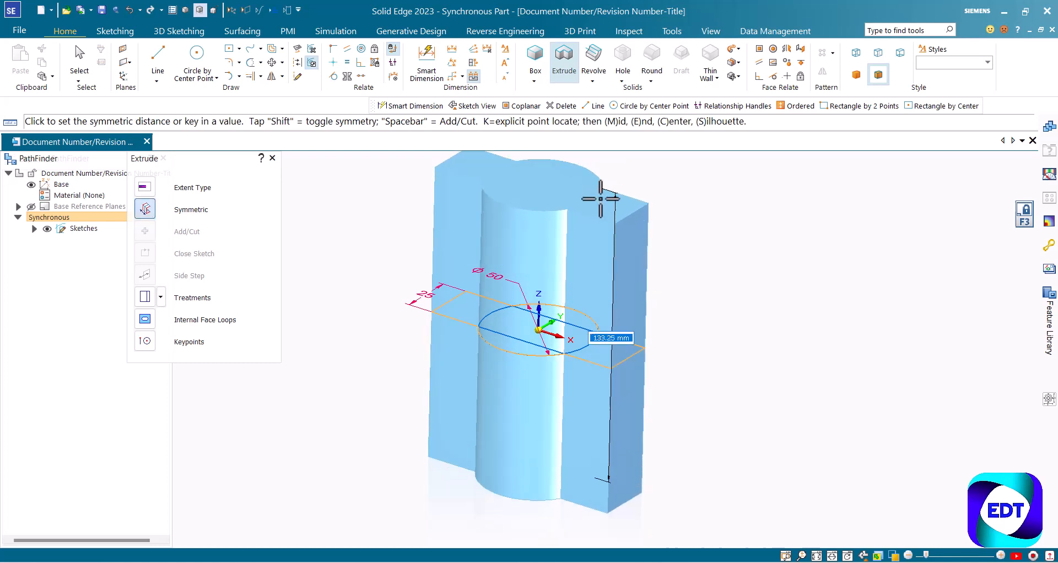
key("shift")
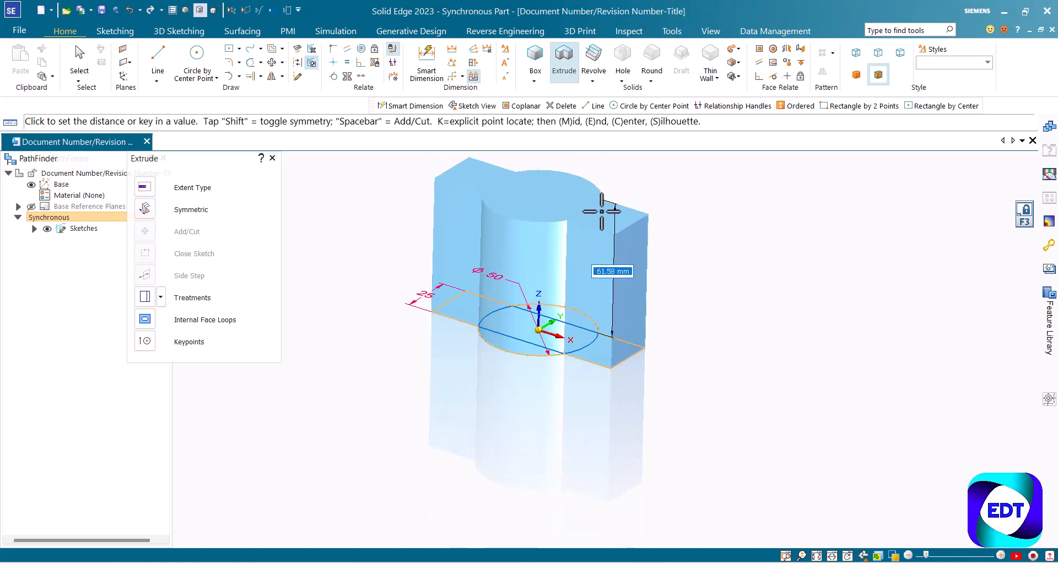
key("shift")
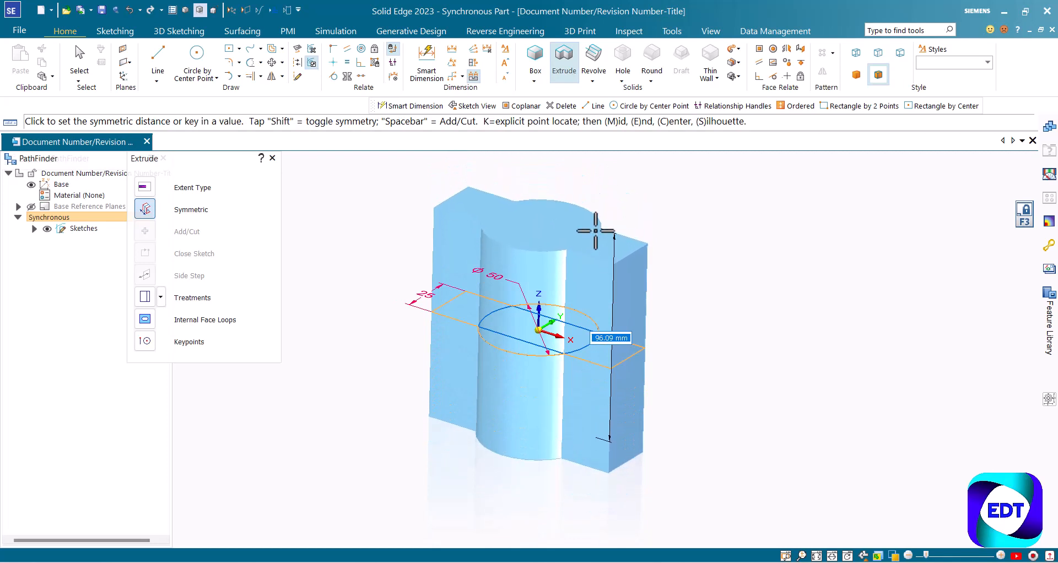
key("shift")
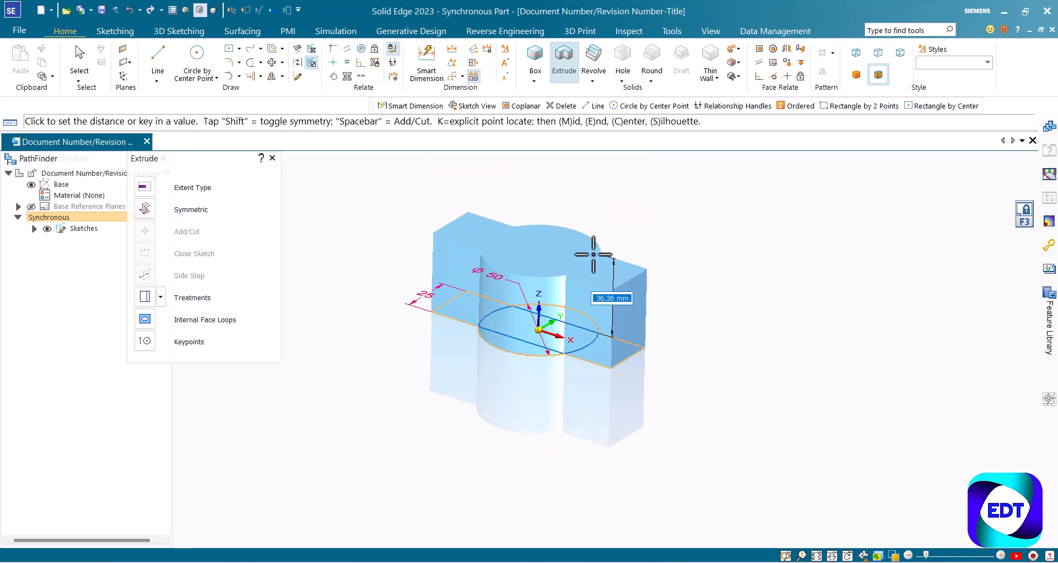
type("34")
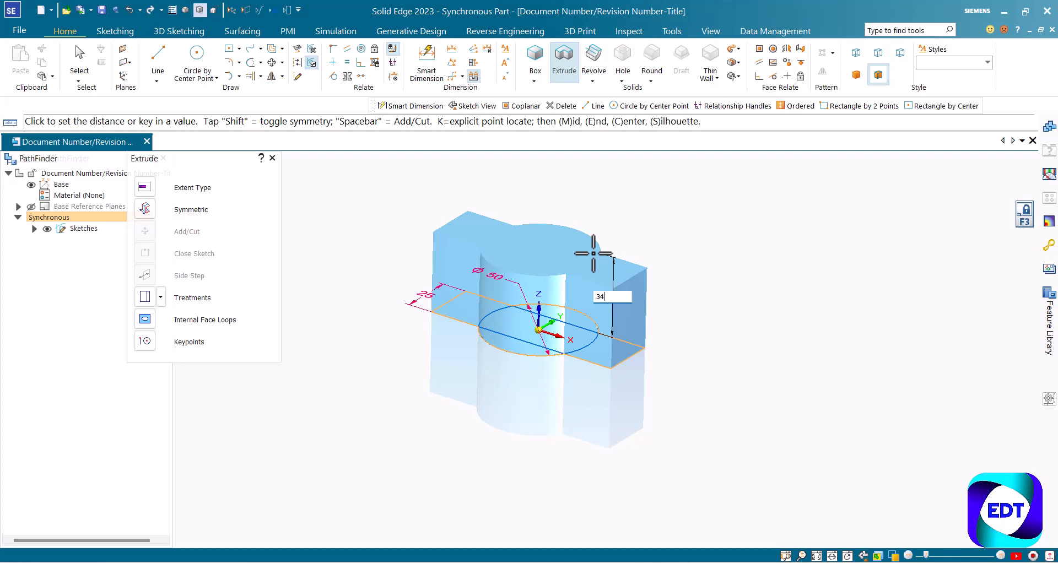
key("Return")
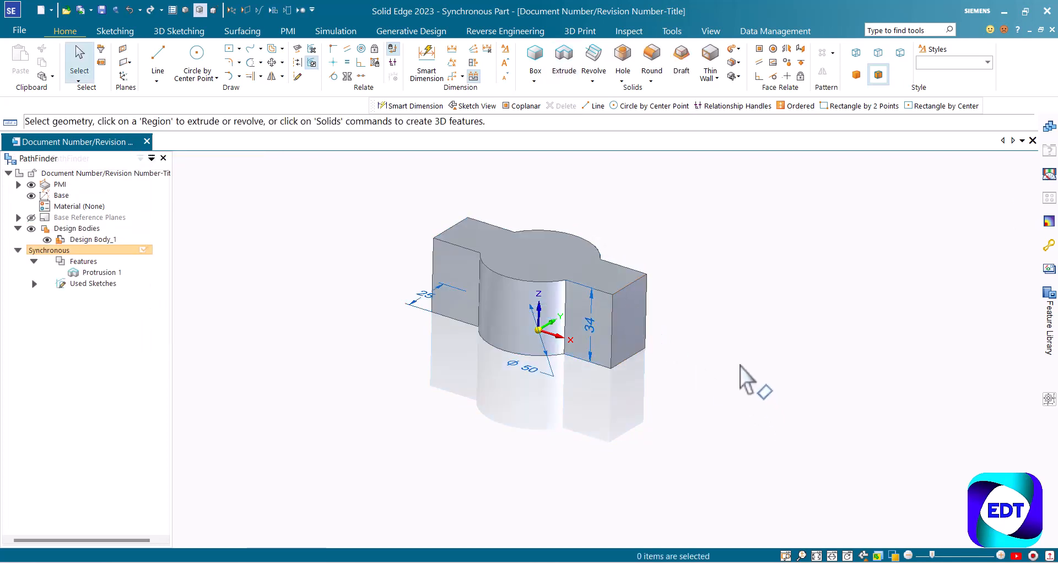
Try a 55 mm diameter on the central cylinder and restore it to 50 mm
middle_click_drag(574, 290, 452, 332)
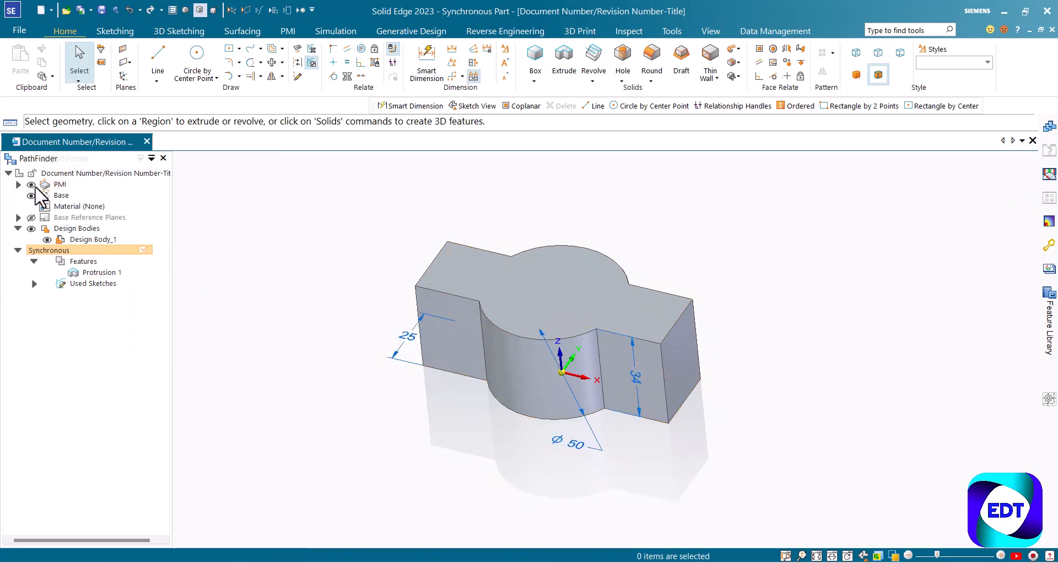
left_click(19, 184)
left_click(18, 185)
left_click(576, 448)
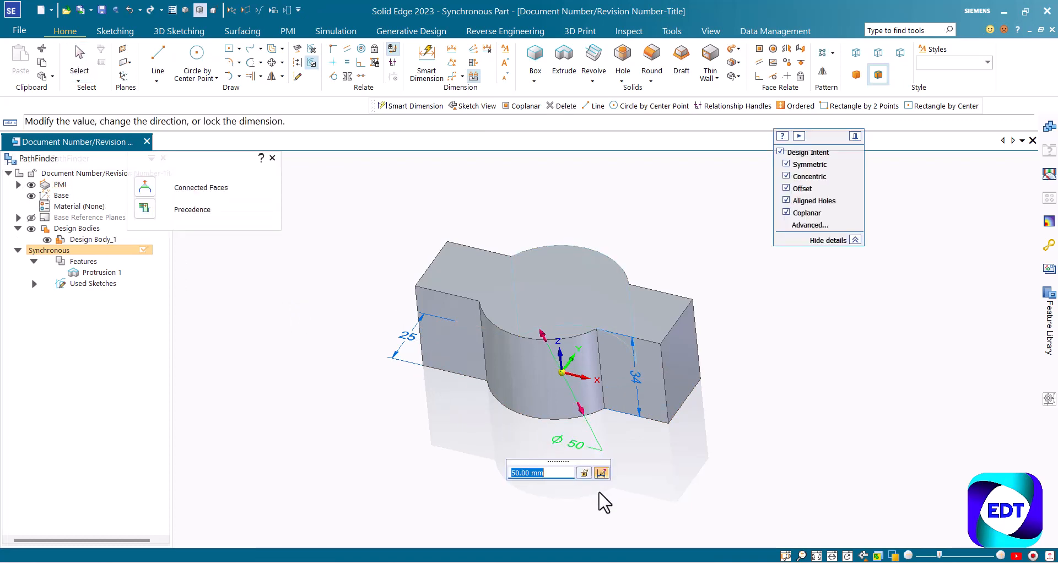
type("55")
key("Return")
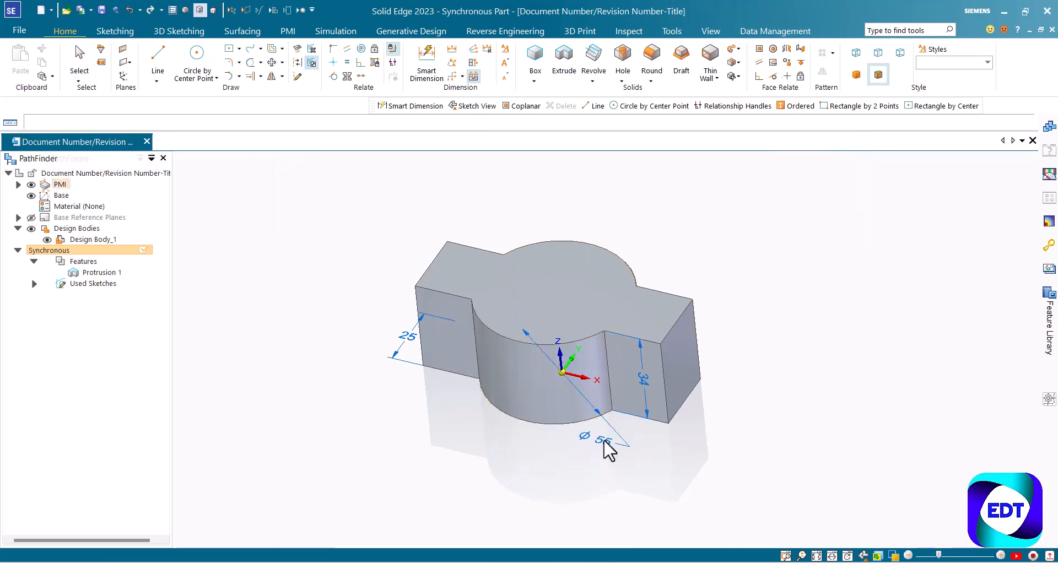
left_click(604, 441)
type("50")
key("Return")
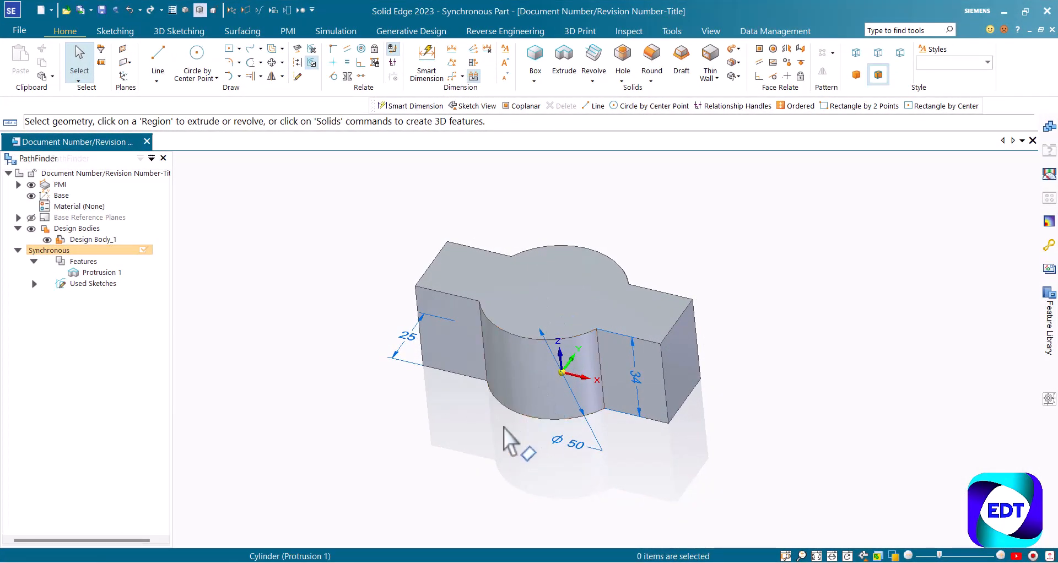
Dimension the part's overall length between its lower front end corners, and move the value and Design Intent boxes clear of the model
mouse_move(501, 428)
middle_mouse_down()
mouse_move(494, 403)
mouse_move(495, 419)
middle_mouse_up()
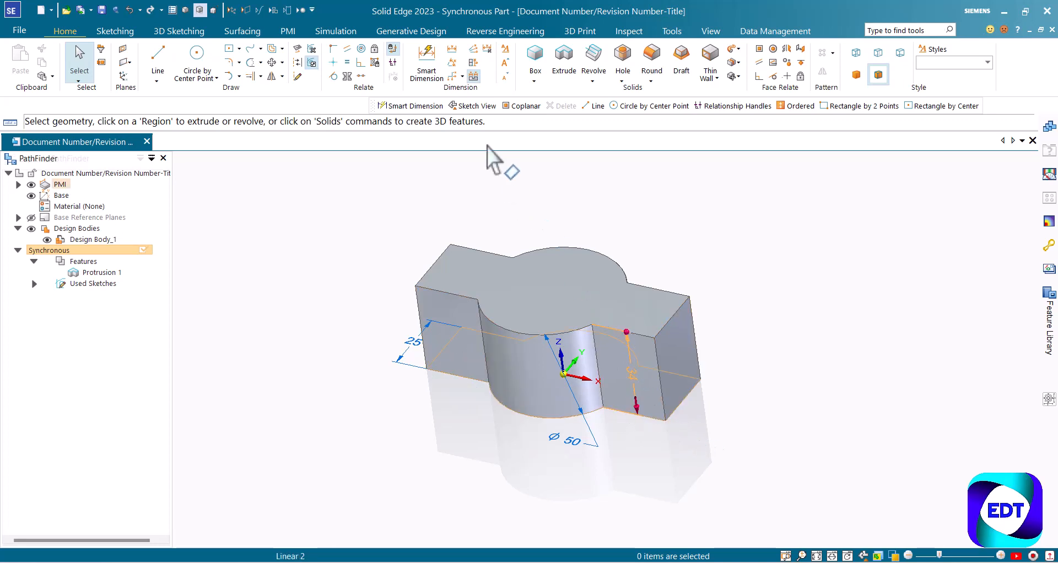
left_click(420, 58)
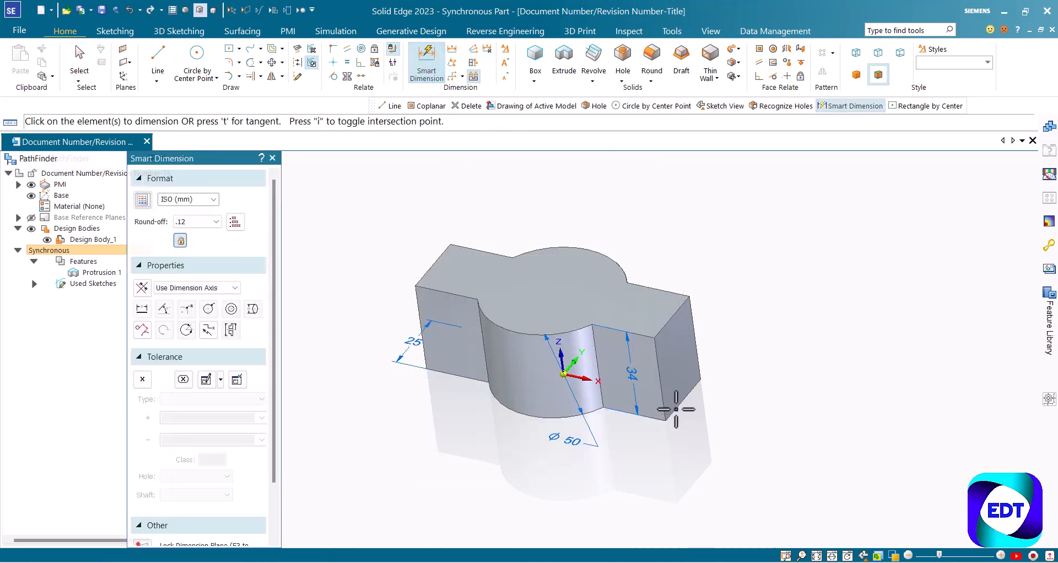
left_click(670, 419)
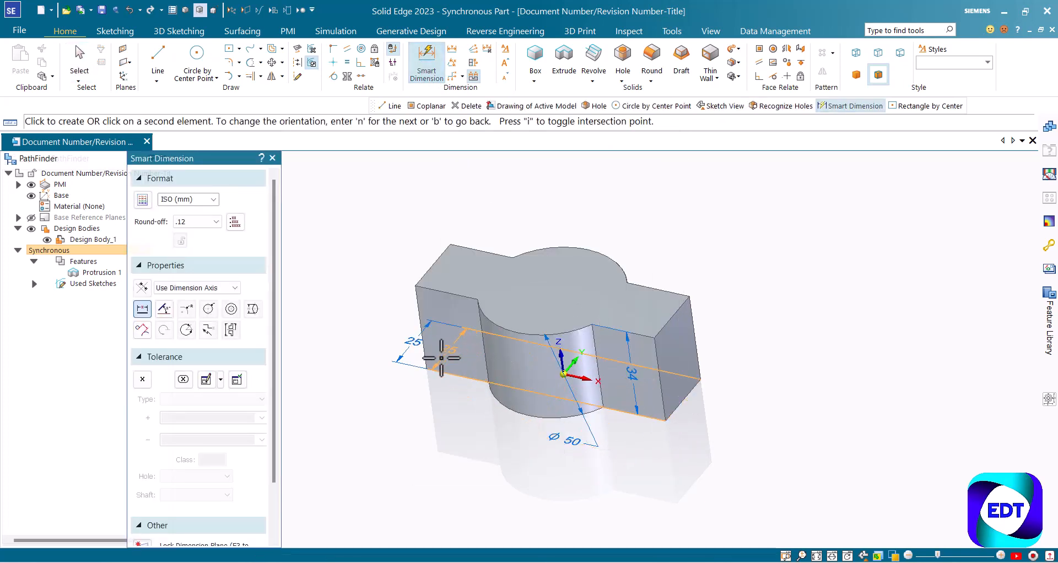
left_click(426, 368)
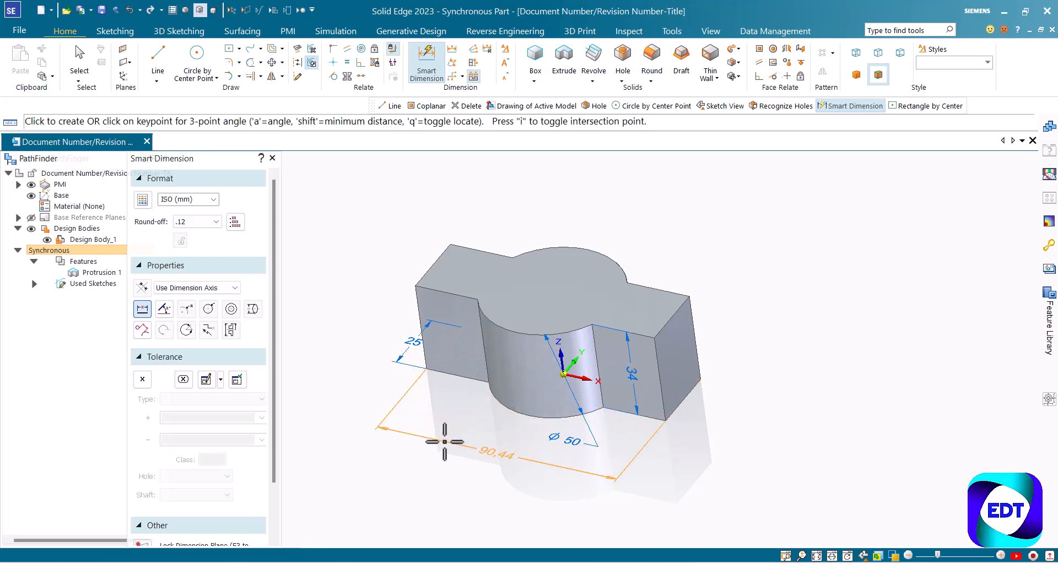
left_click(675, 511)
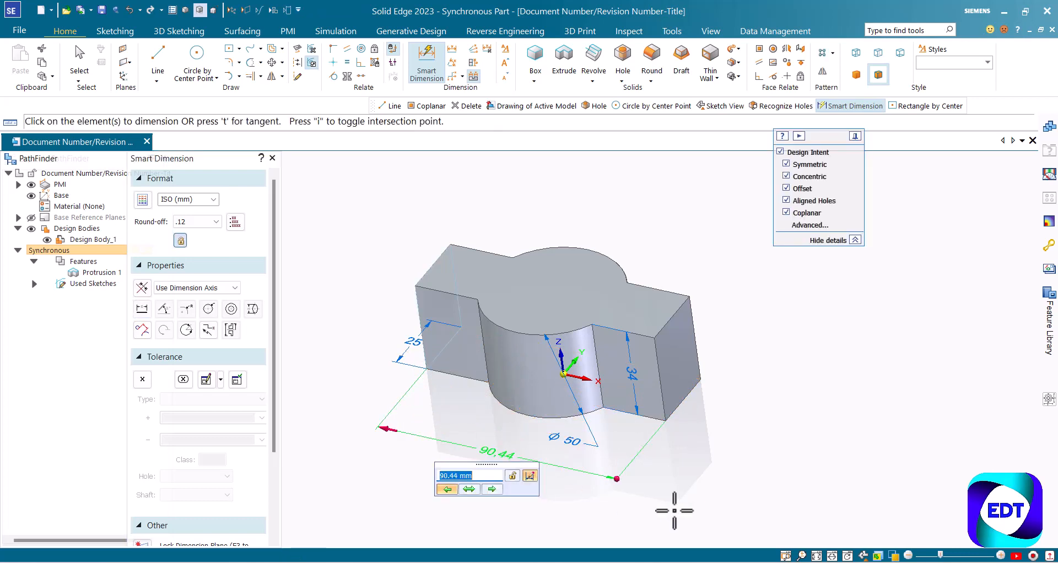
left_click_drag(500, 471, 827, 310)
left_click_drag(823, 134, 811, 165)
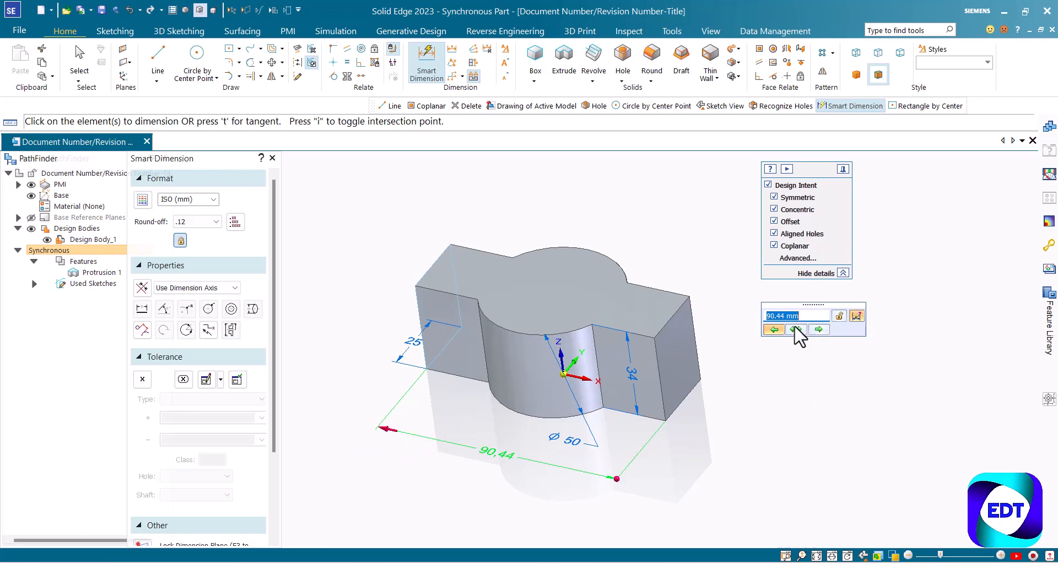
Try different overall lengths with Symmetric Design Intent on, and with it off so that only one end face moves
scroll(778, 313, "up", 1)
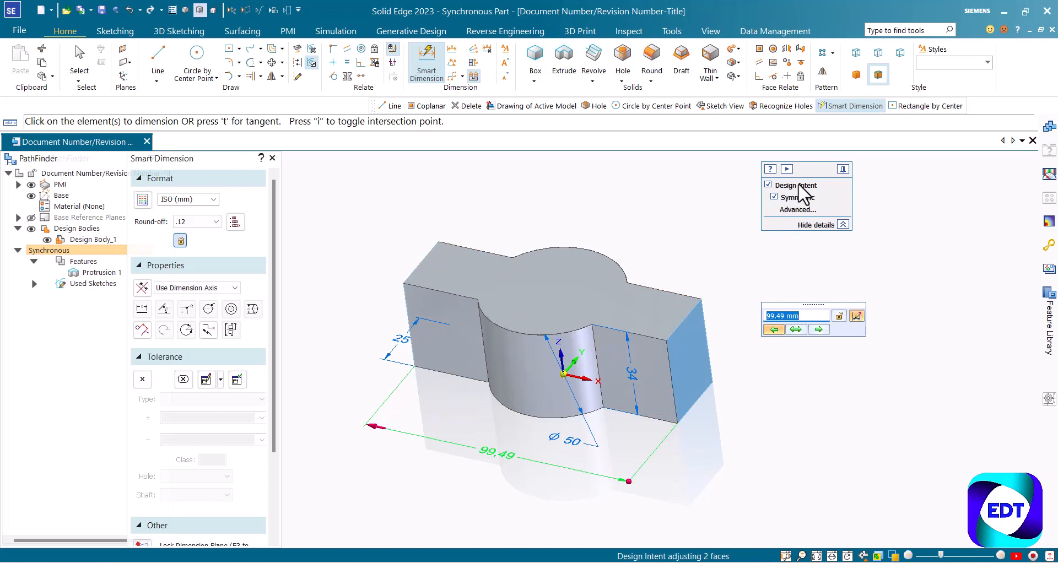
left_click(788, 196)
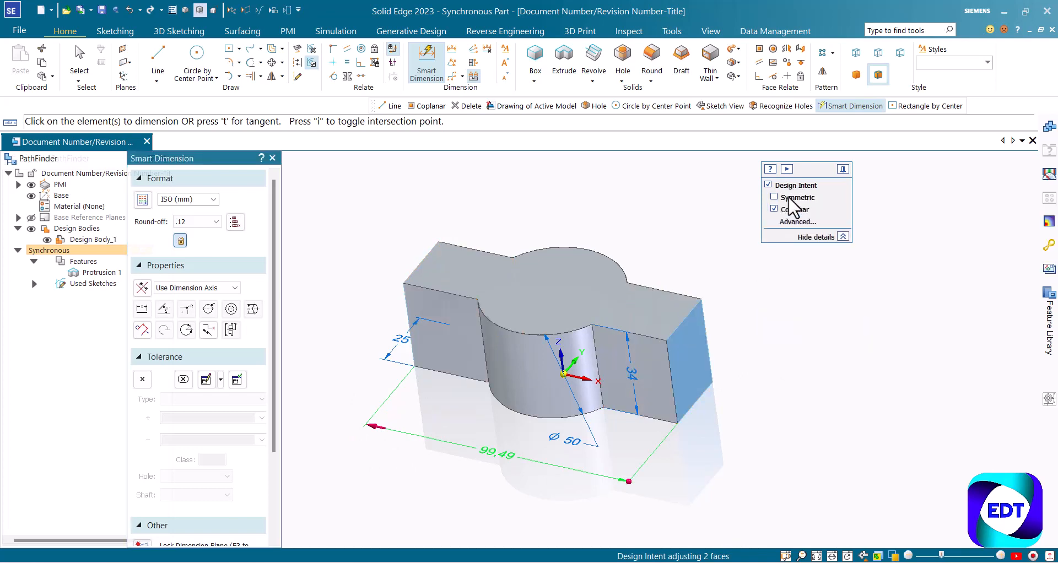
scroll(788, 313, "up", 5)
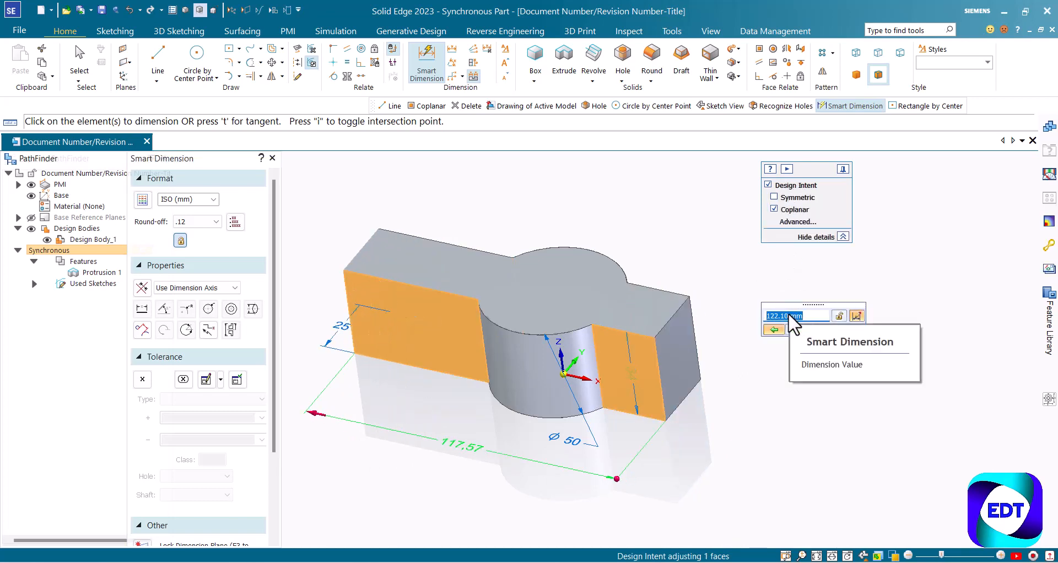
scroll(789, 313, "down", 4)
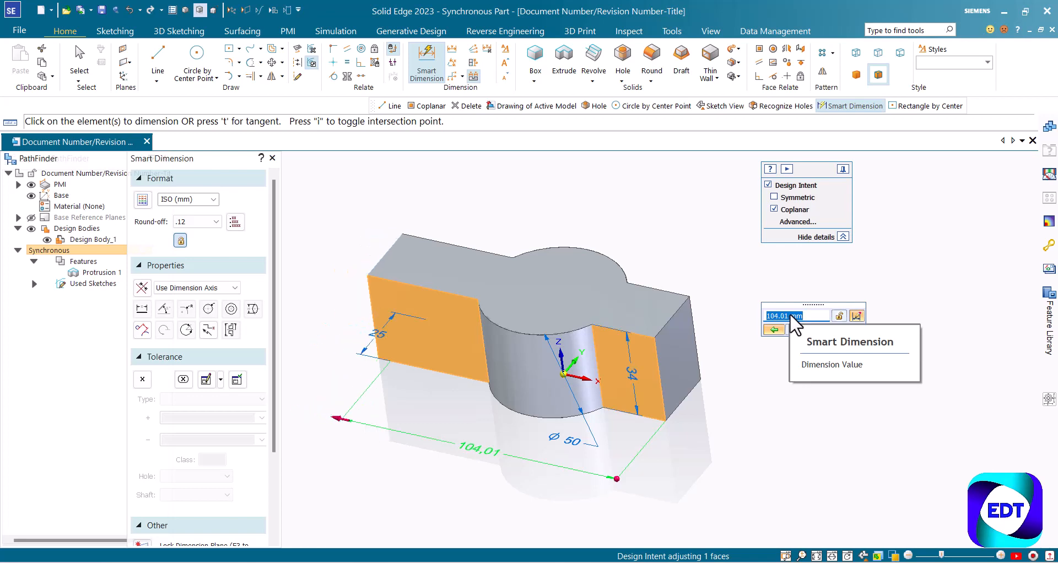
scroll(789, 314, "down", 1)
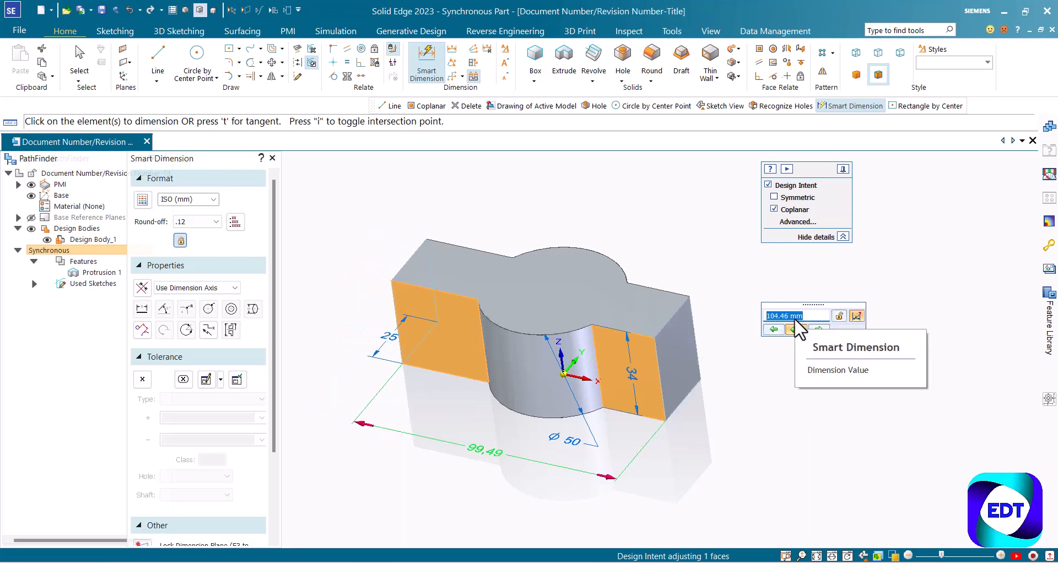
Try stepping the overall length up and down with the change applied to both ends of the part
scroll(795, 318, "up", 3)
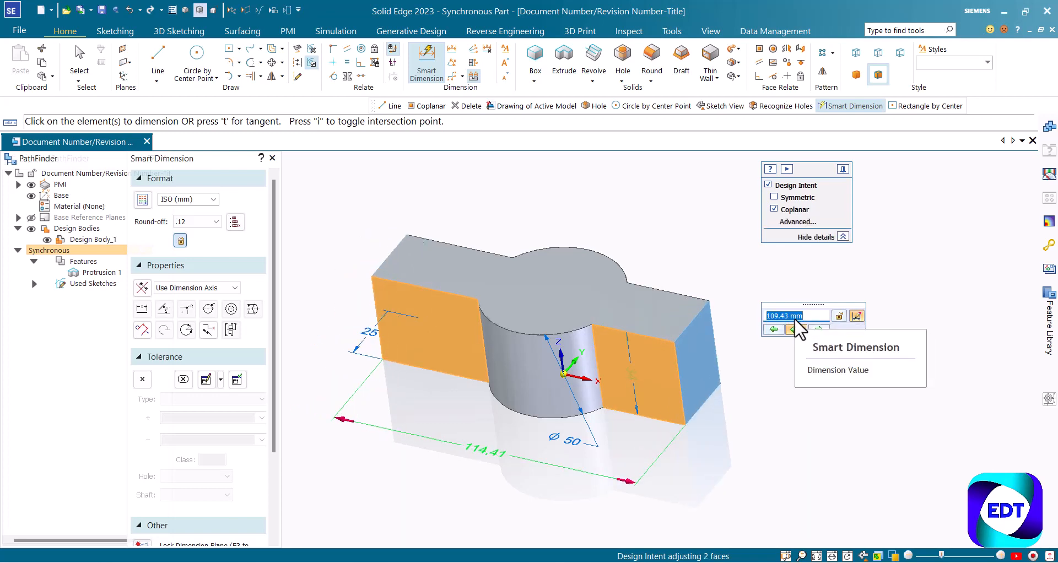
scroll(795, 318, "down", 2)
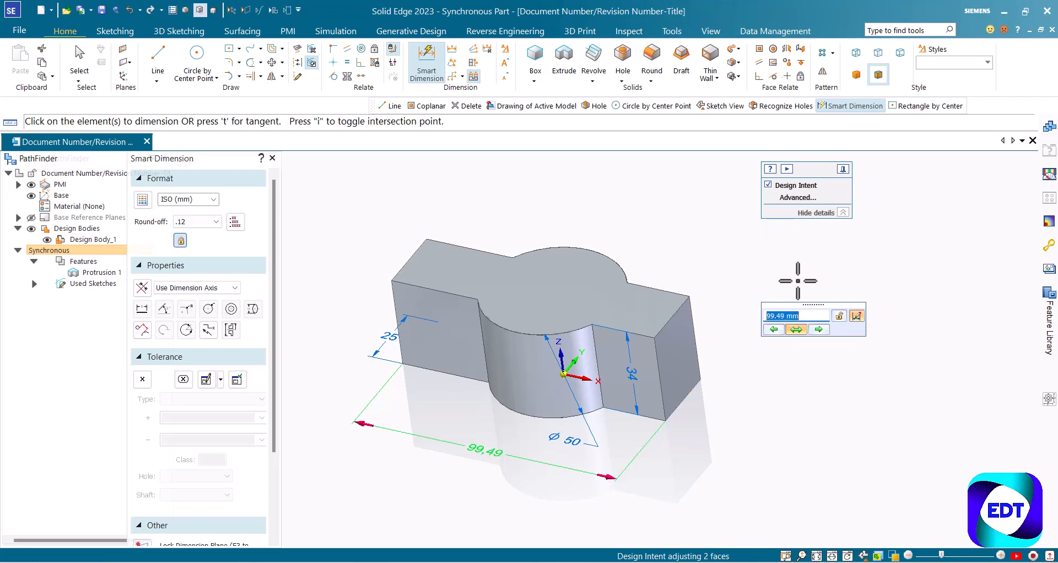
scroll(802, 320, "up", 1)
scroll(802, 320, "up", 1)
scroll(801, 320, "down", 2)
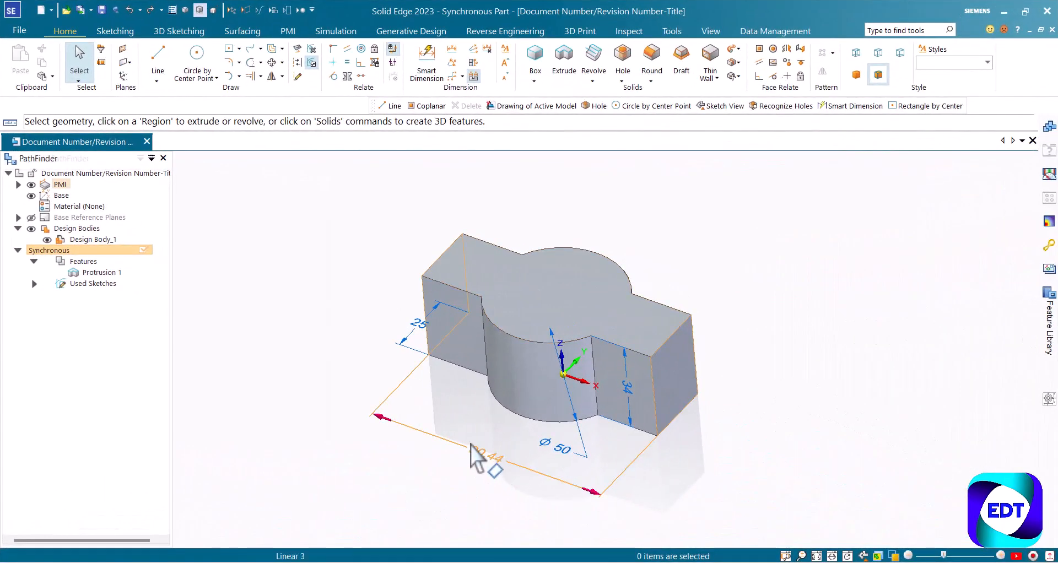
Set the part's overall length to 80 mm with the change applied in both directions
left_click(499, 460)
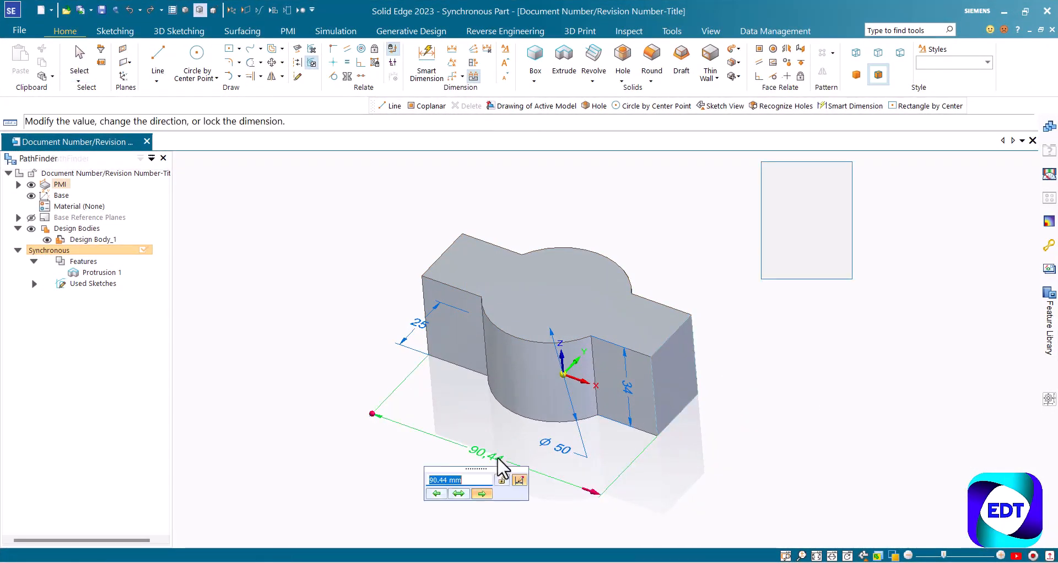
left_click(458, 495)
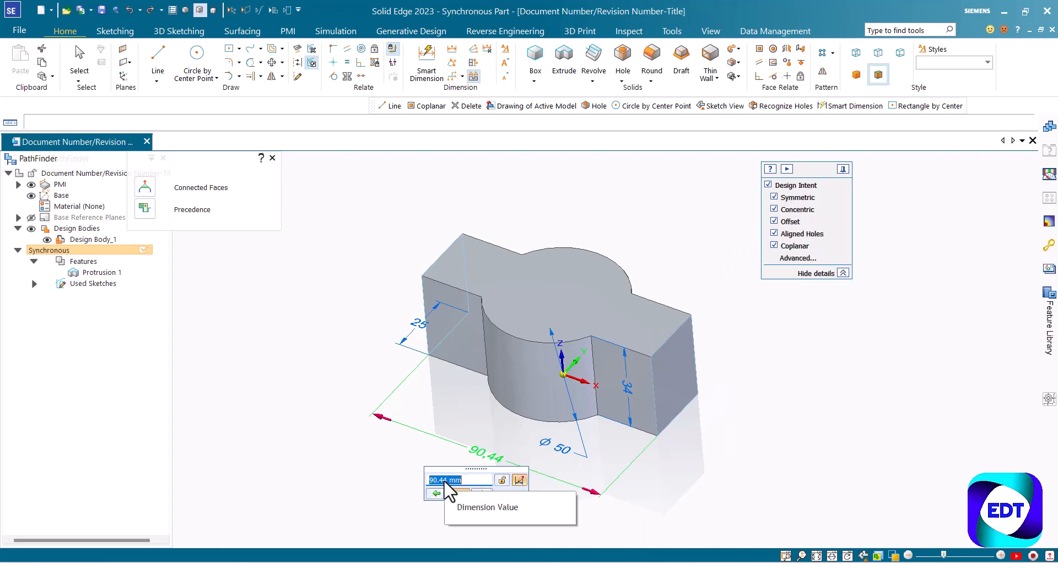
type("80")
key("Return")
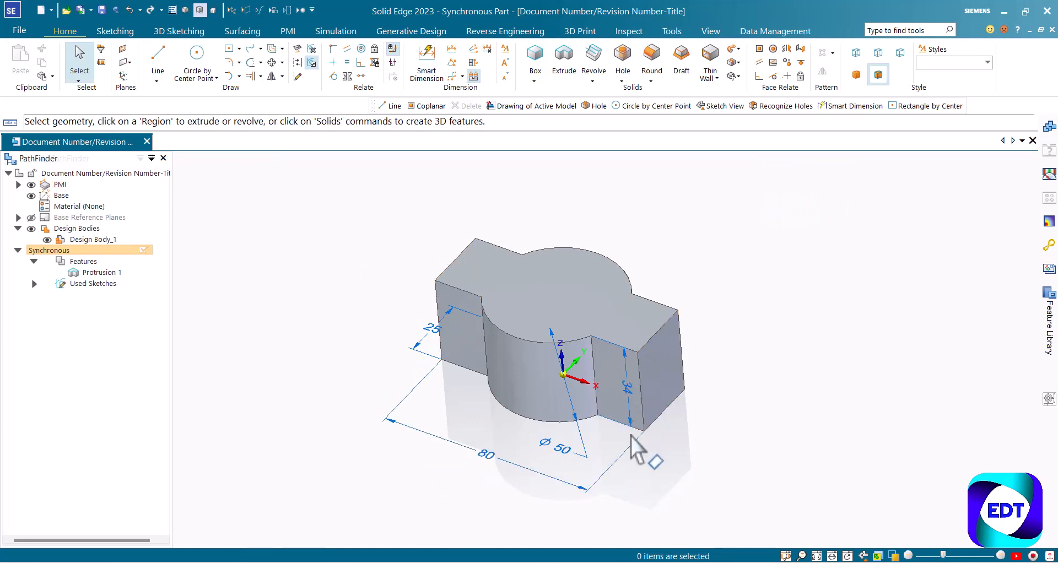
Move the end face on the +X side 50 mm outward with Symmetric Design Intent turned off
middle_click_drag(709, 411, 193, 402)
scroll(393, 418, "up", 2)
middle_click_drag(631, 425, 524, 420)
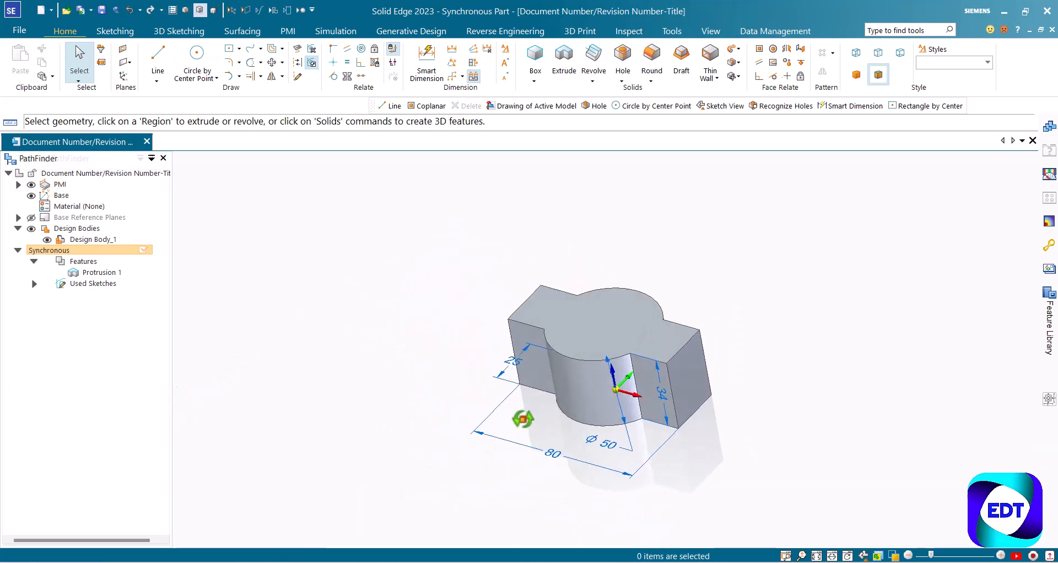
left_click(682, 370)
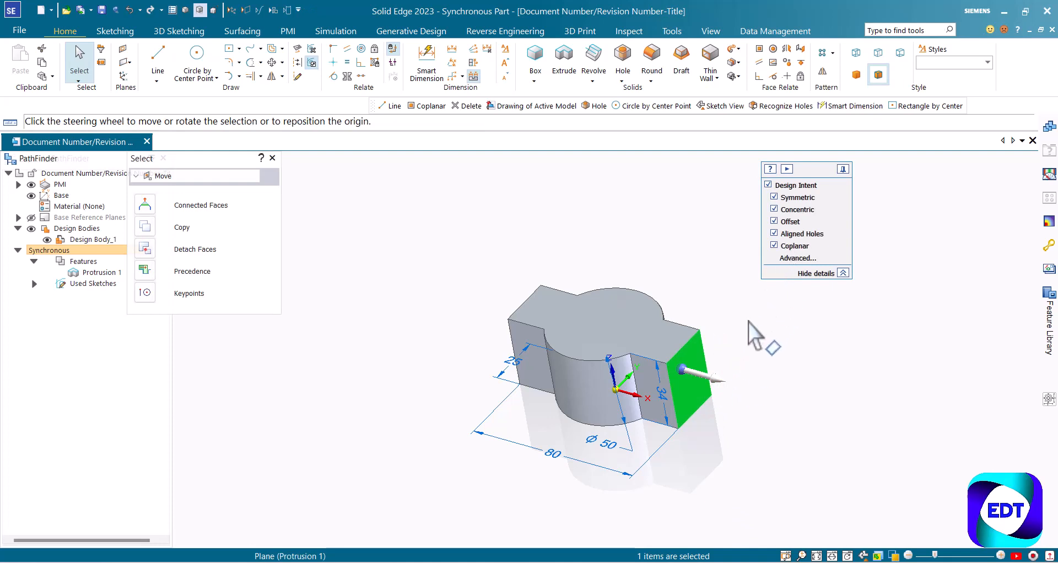
left_click(722, 386)
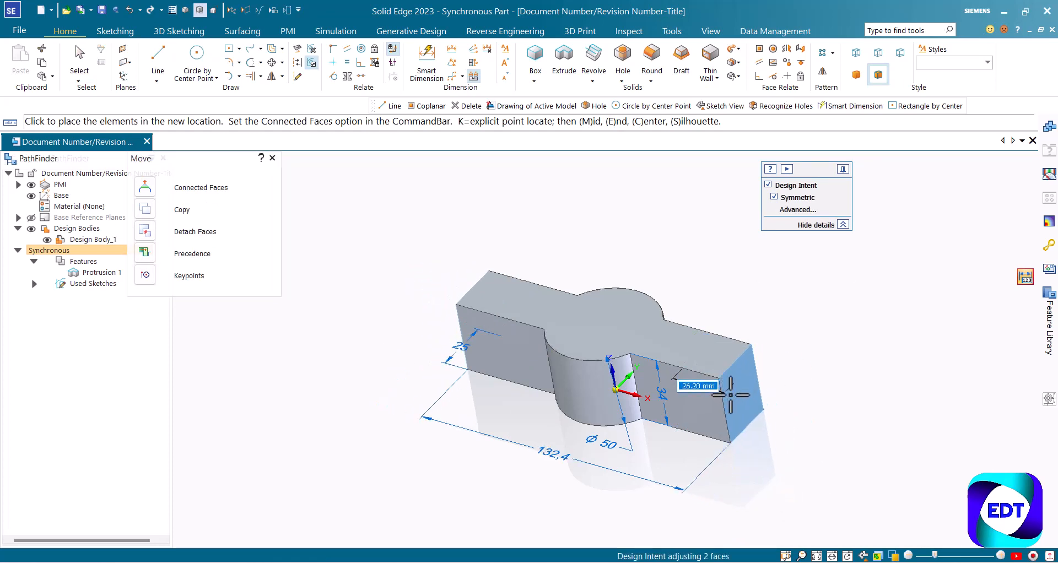
left_click(775, 198)
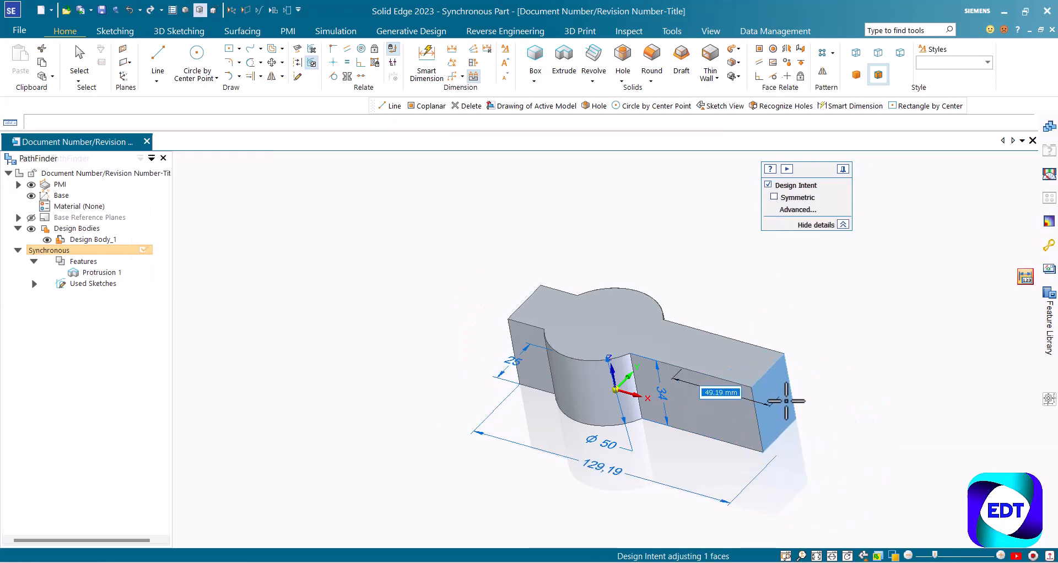
type("50")
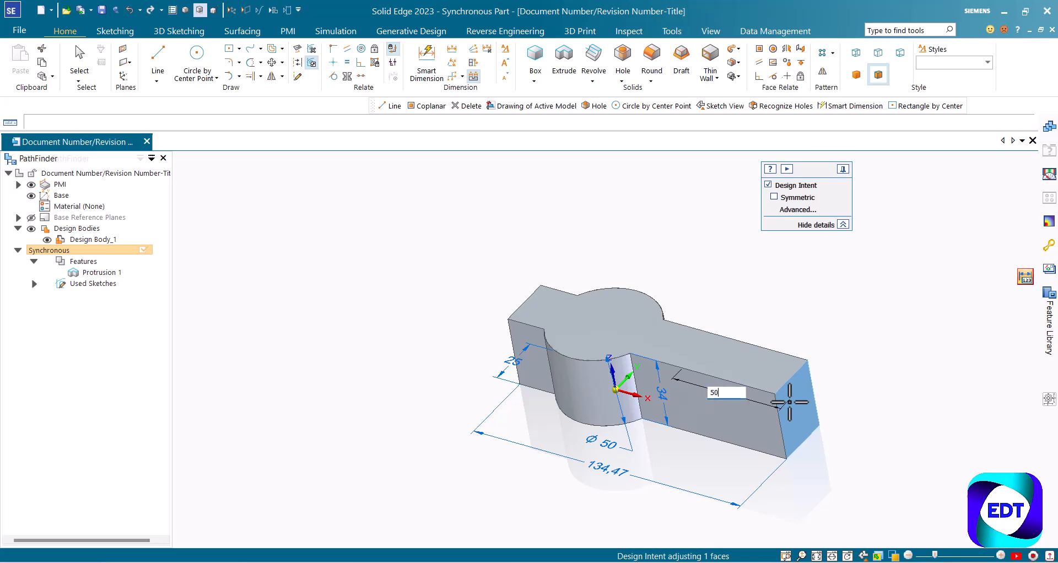
key("Return")
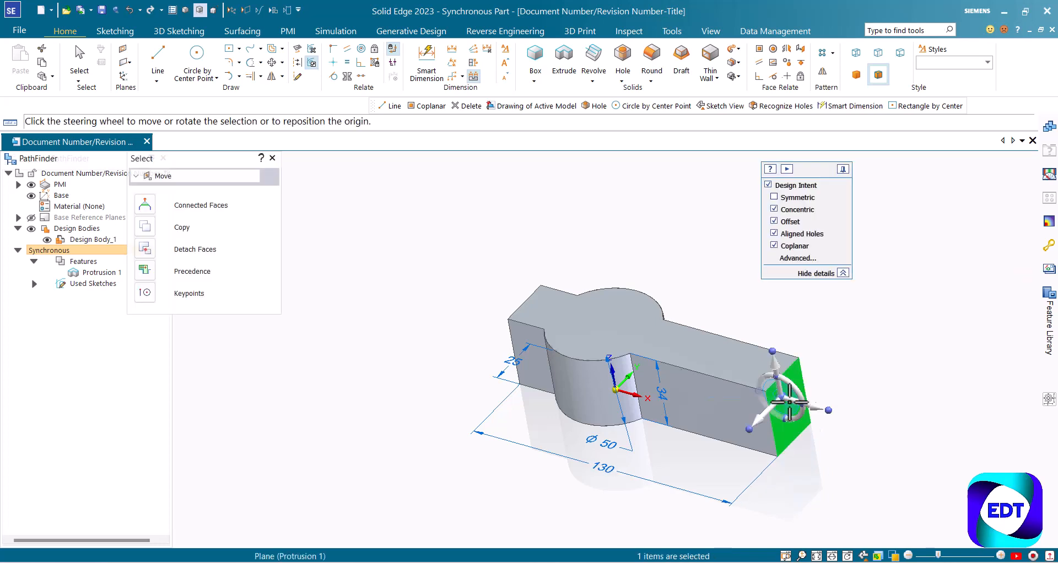
key("Escape")
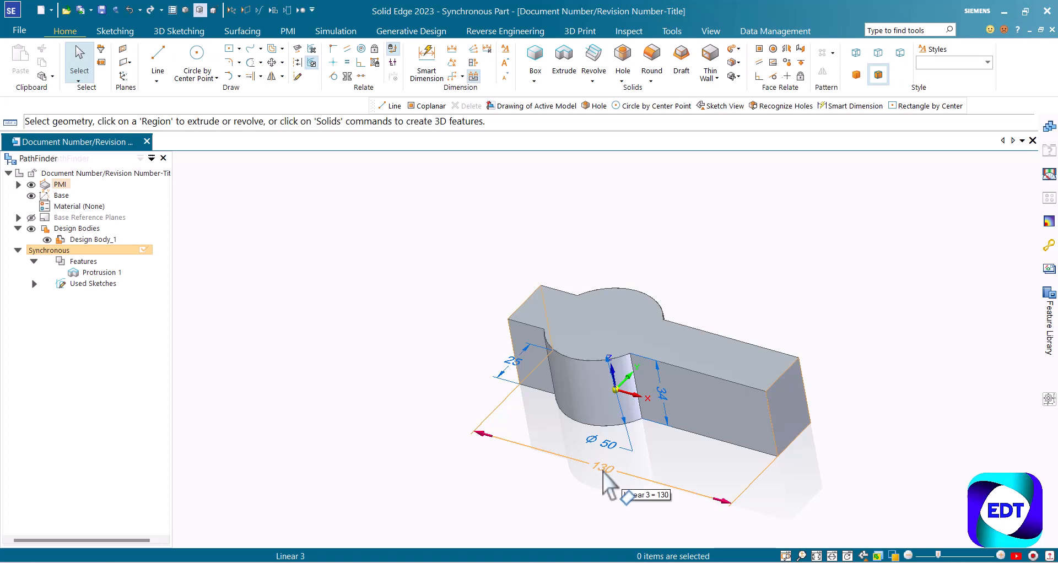
Delete Sketch 2 from the used sketches
left_click(34, 284)
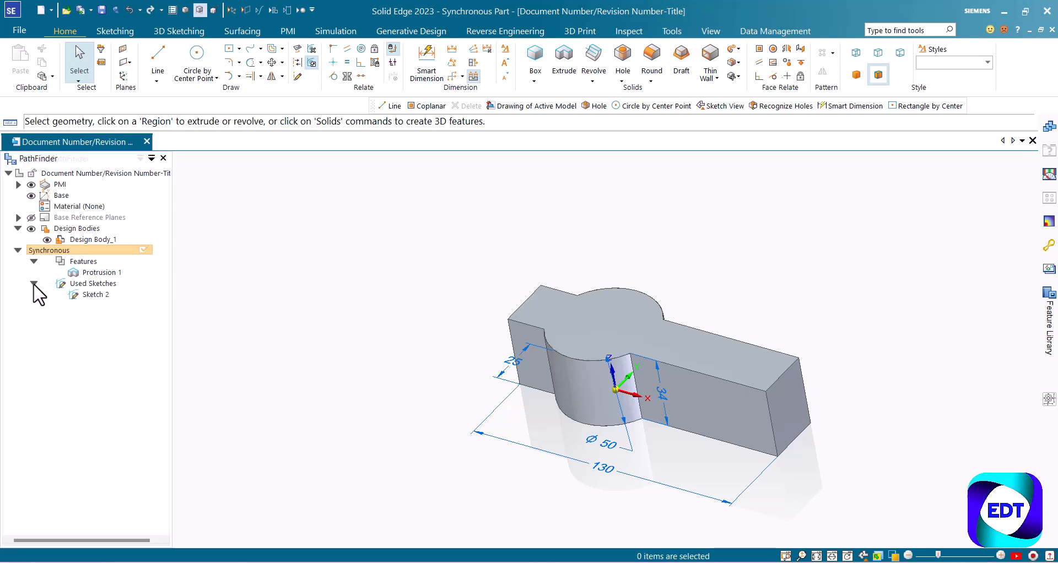
left_click(100, 297)
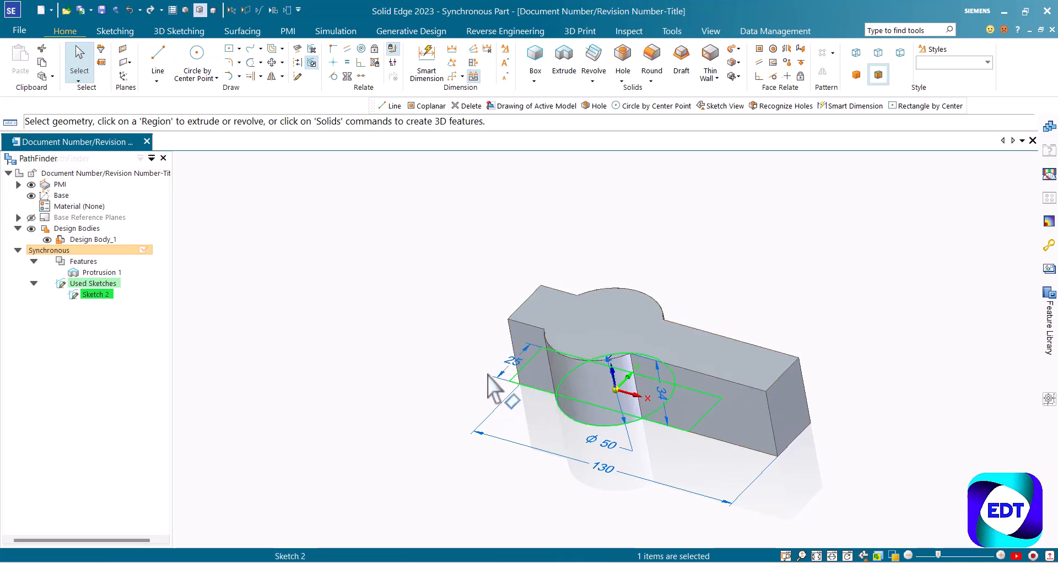
right_click(93, 298)
left_click(118, 325)
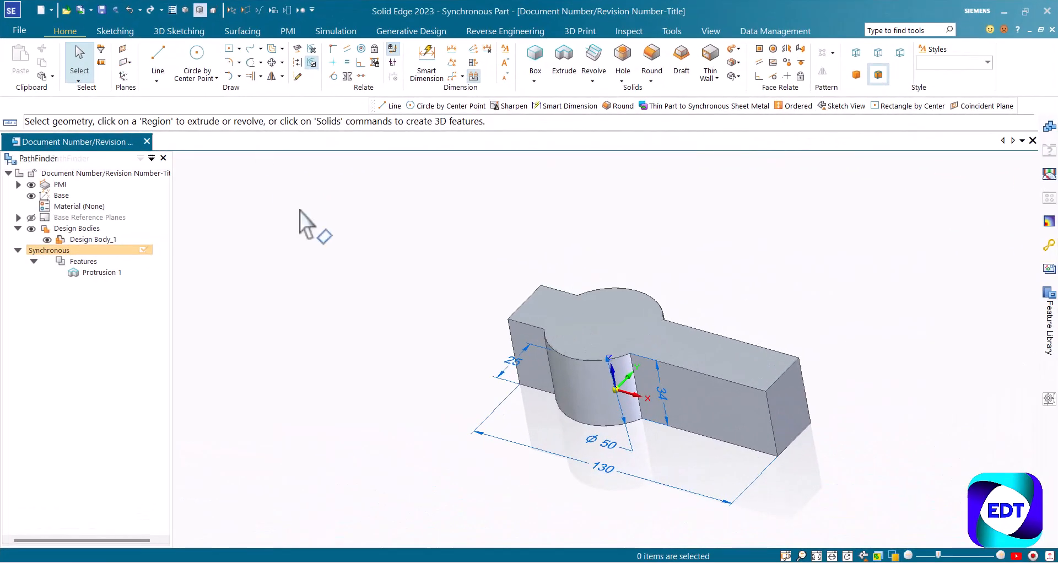
Lock the sketch plane to the part's upper face and draw a straight line across the full width of the longer arm, parallel to Y
left_click(166, 58)
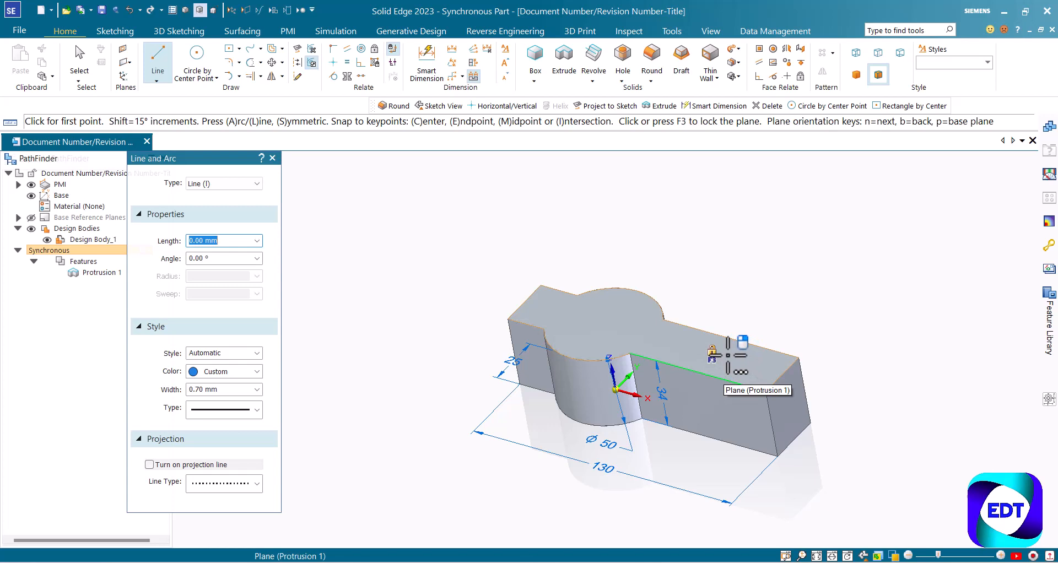
key("F3")
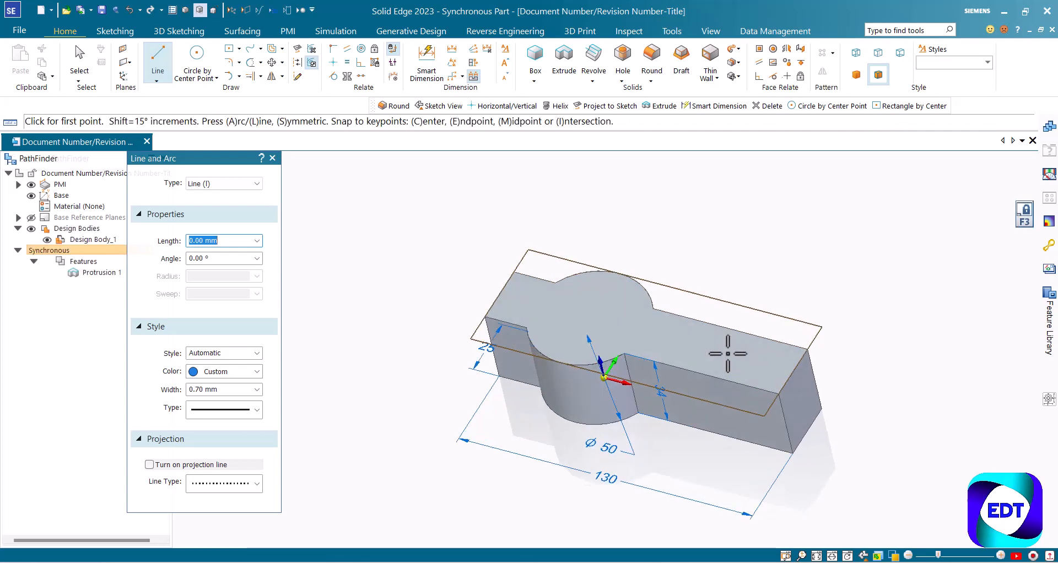
key("ctrl+h")
scroll(686, 304, "up", 1)
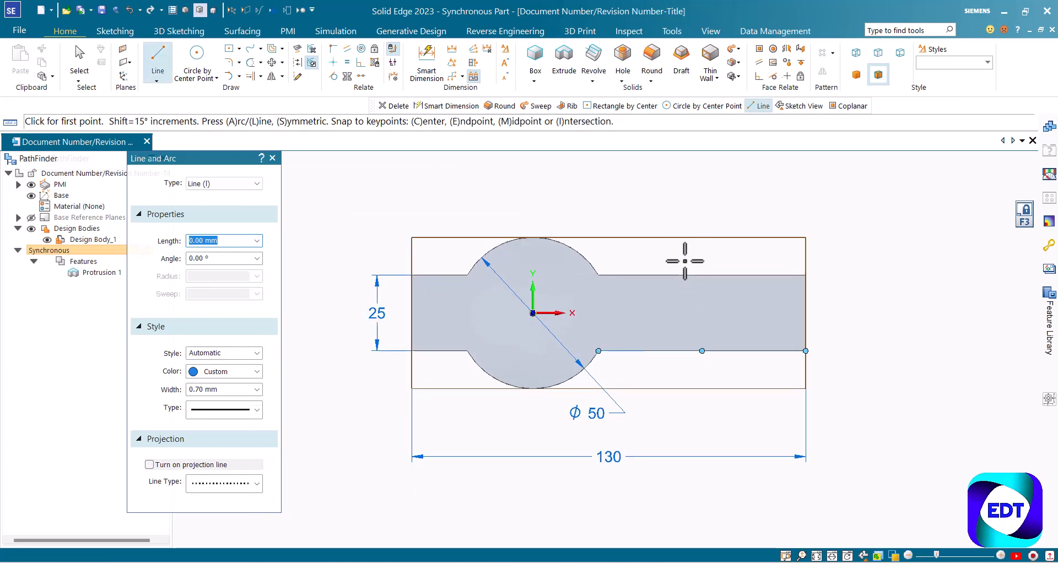
left_click(683, 260)
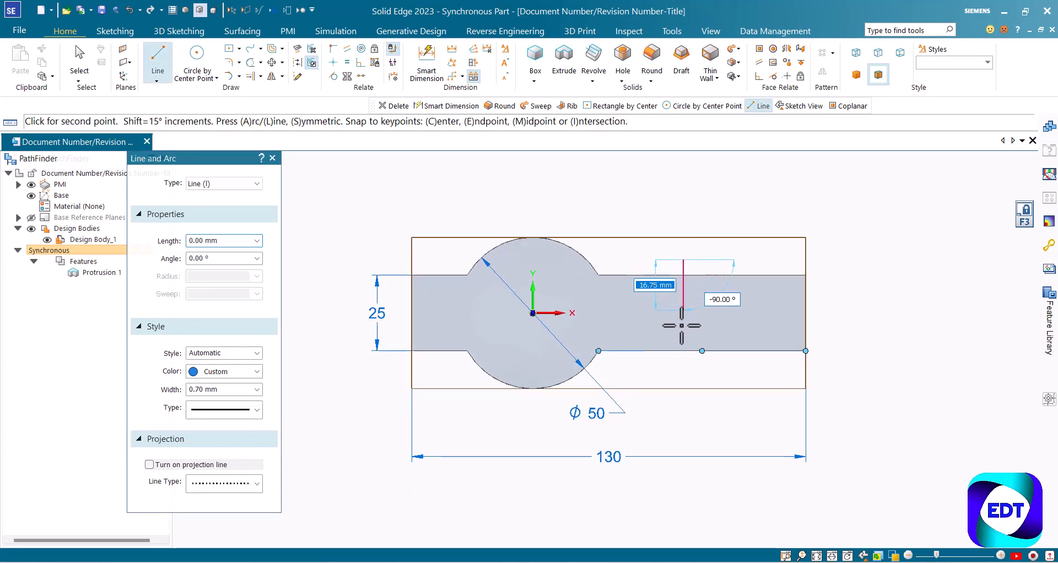
left_click(684, 371)
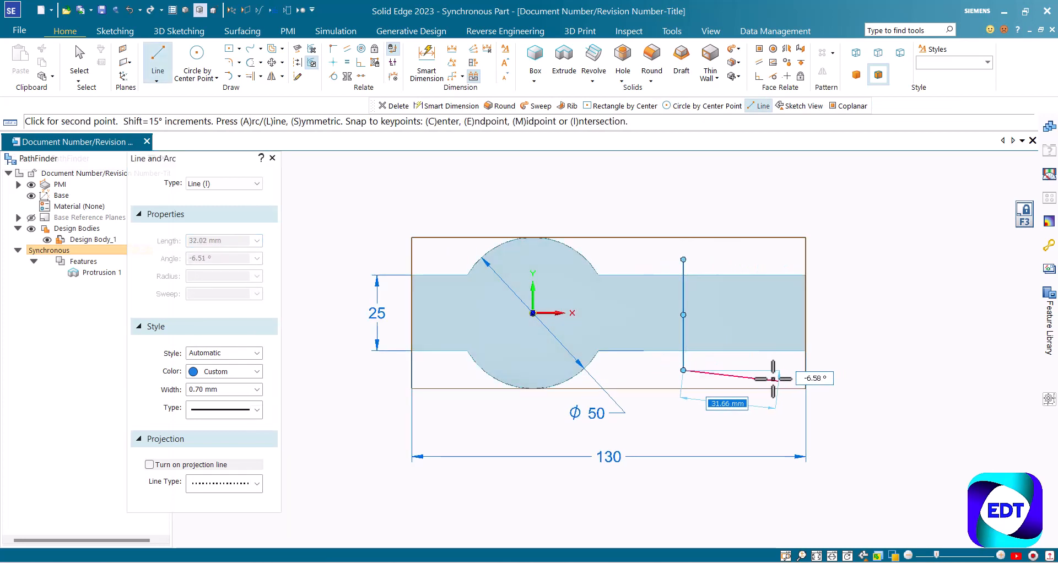
key("Escape")
Extrude the region at the outer end of the longer arm upward by 150-34 mm
scroll(703, 381, "down", 2)
mouse_move(703, 413)
middle_mouse_down()
mouse_move(723, 369)
mouse_move(705, 251)
mouse_move(689, 299)
mouse_move(686, 266)
mouse_move(703, 263)
middle_mouse_up()
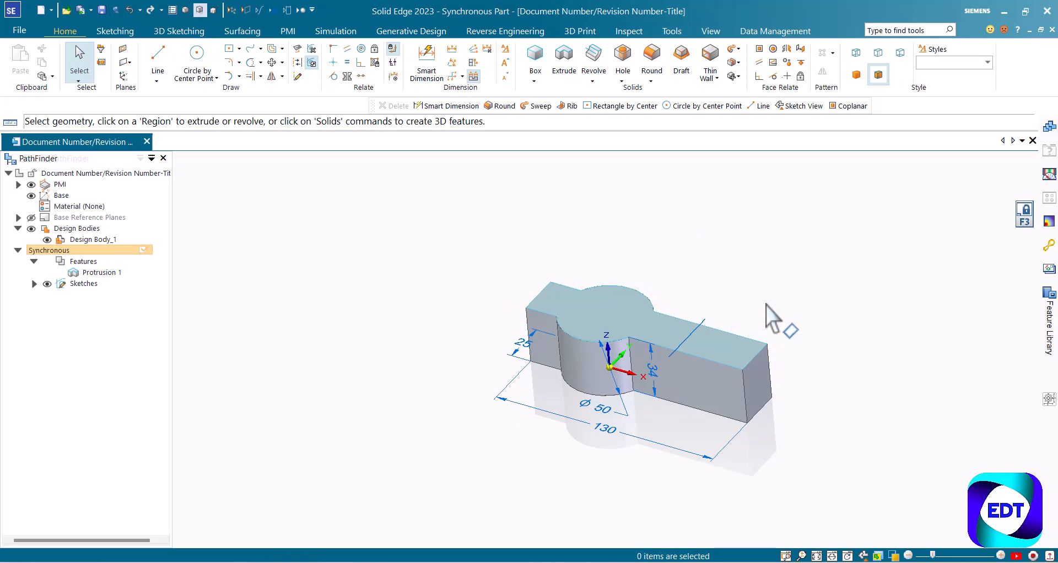
left_click(733, 343)
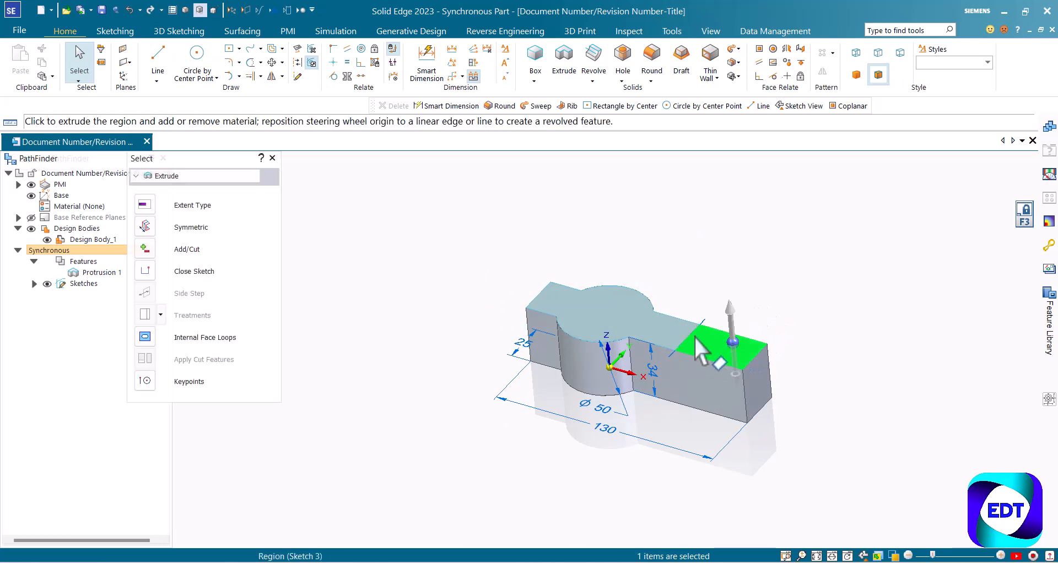
left_click(669, 329)
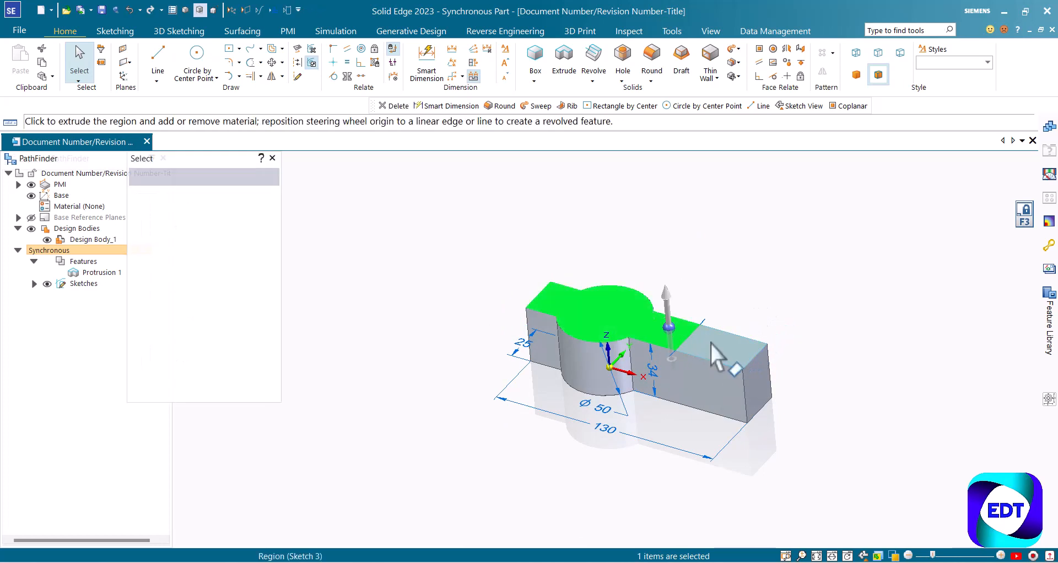
left_click(711, 343)
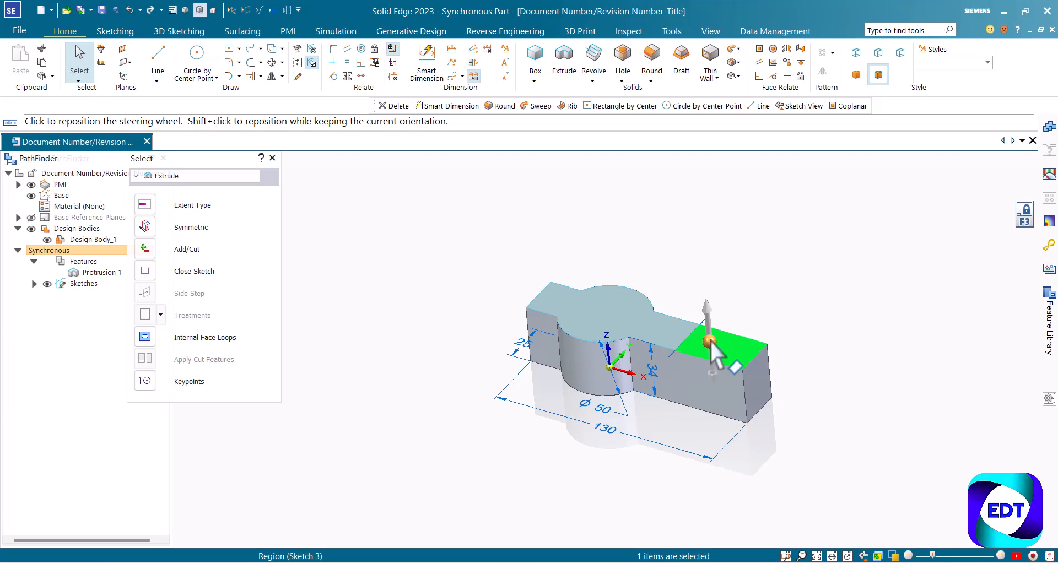
left_click(706, 312)
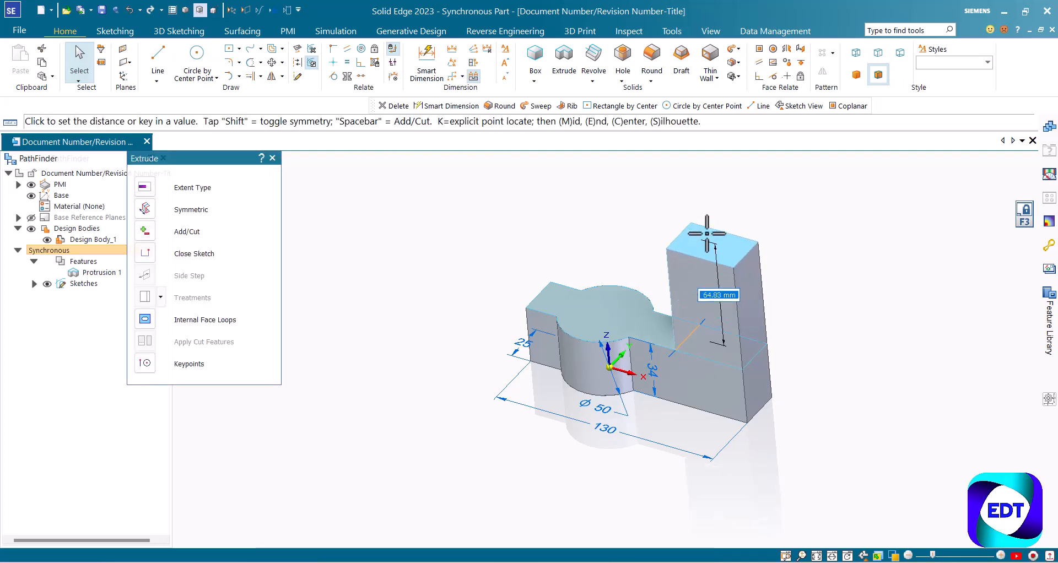
type("150-34")
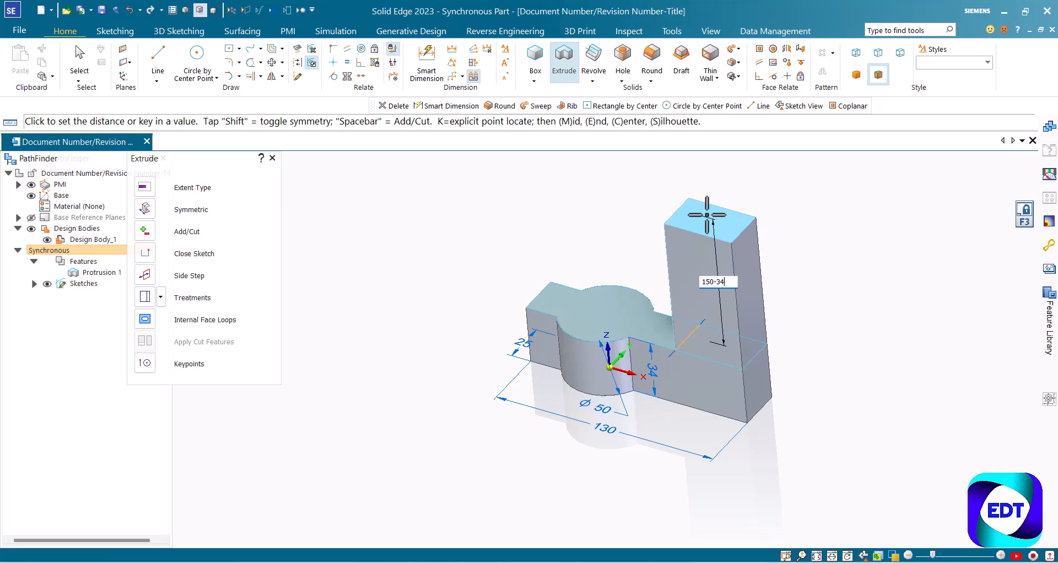
key("Return")
Round the two top edges of the upright arm that run parallel to Y with a 15 mm radius
scroll(693, 345, "down", 3)
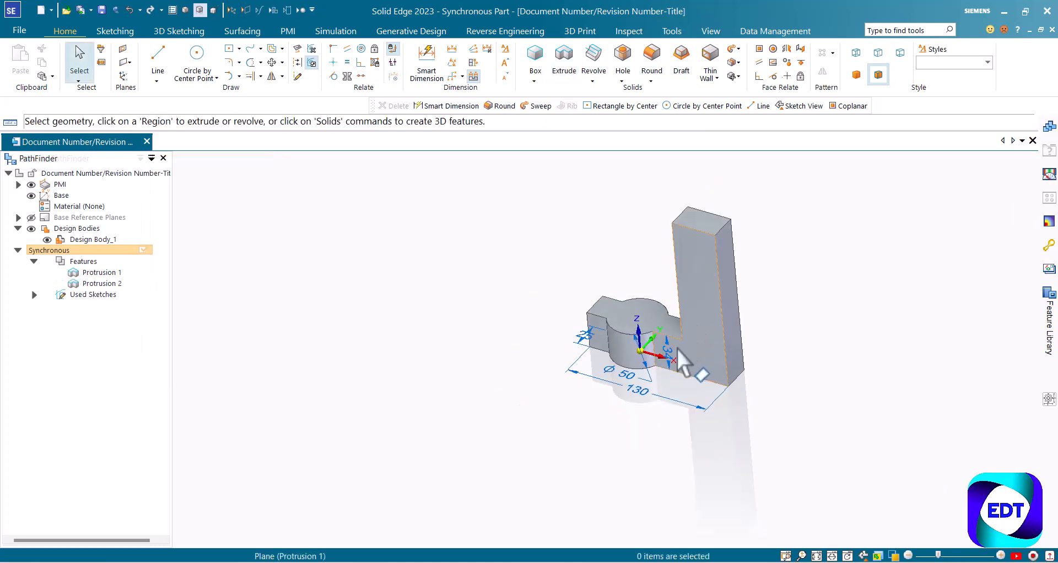
middle_click_drag(725, 322, 827, 323)
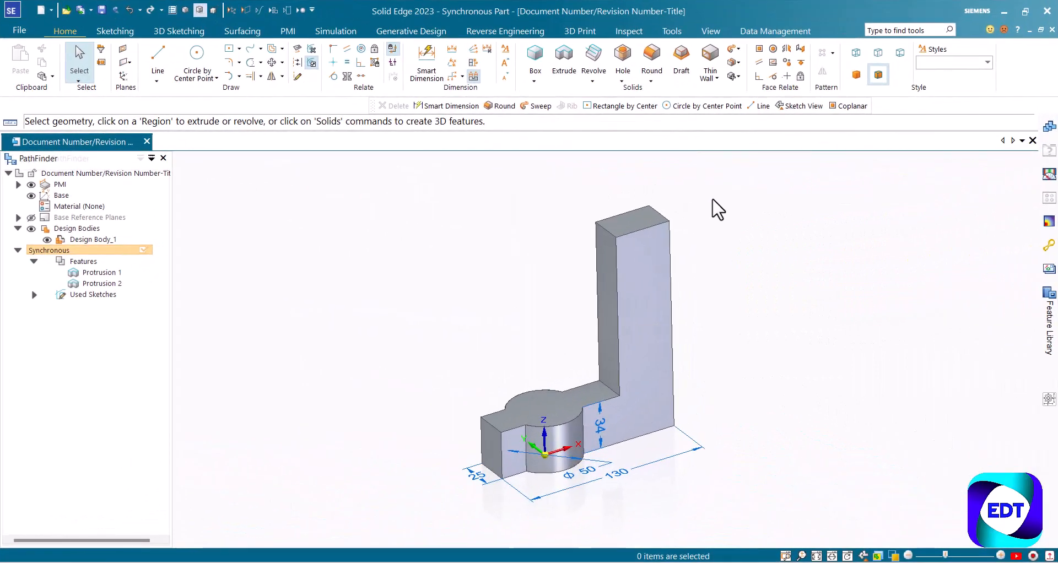
right_click(713, 200)
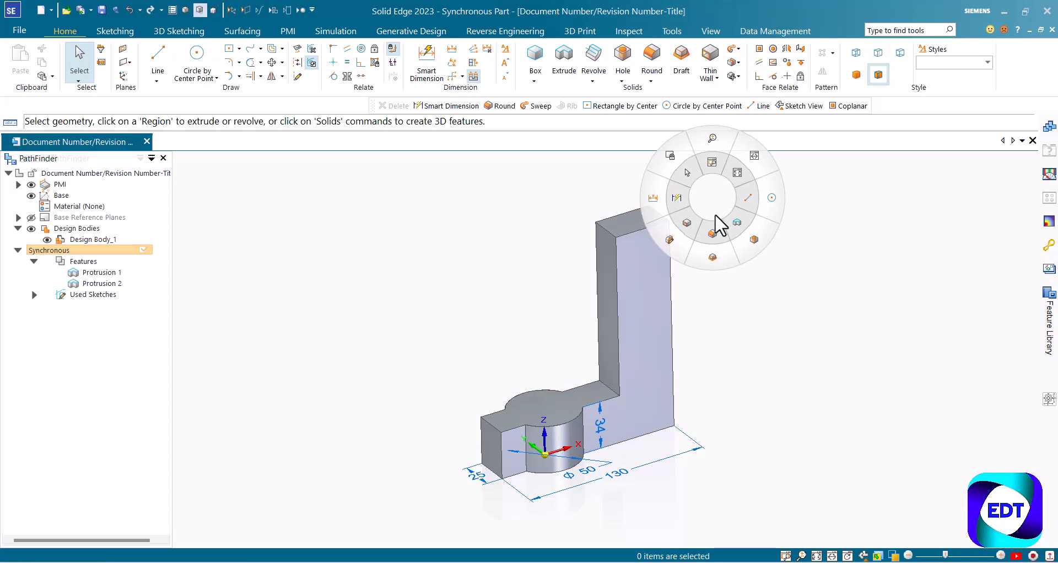
left_click(715, 232)
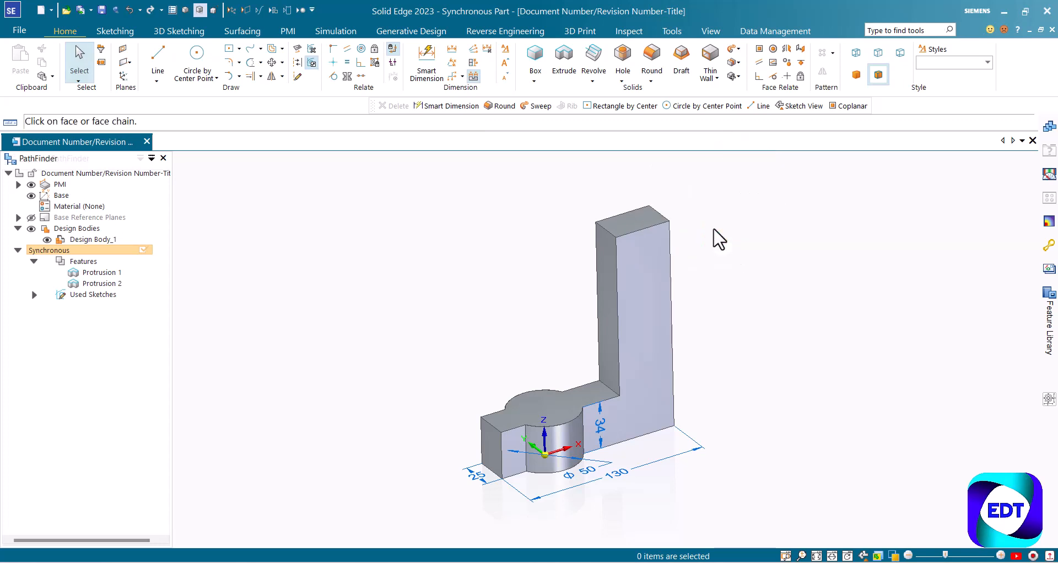
left_click(663, 217)
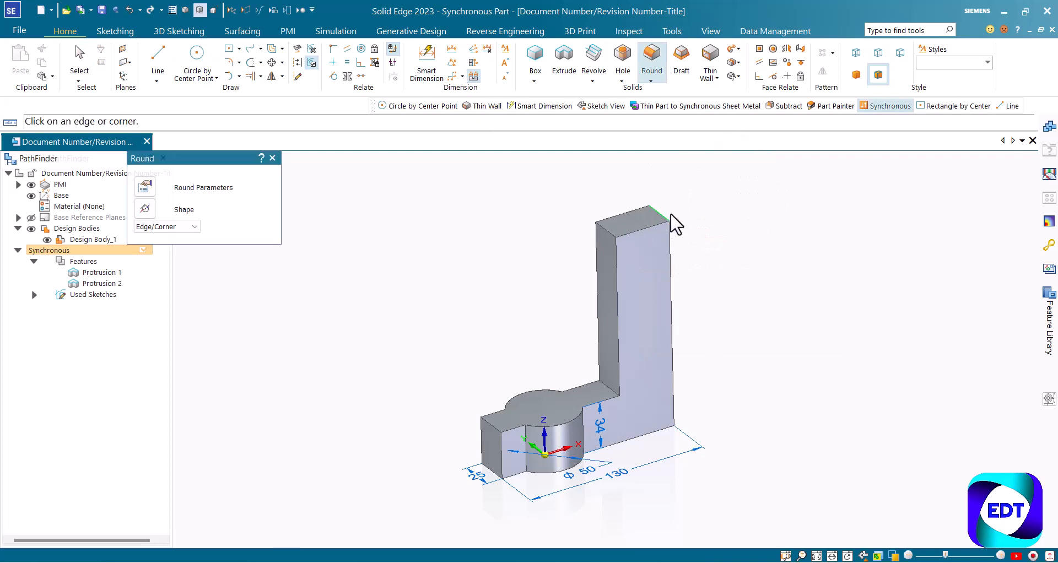
type("1")
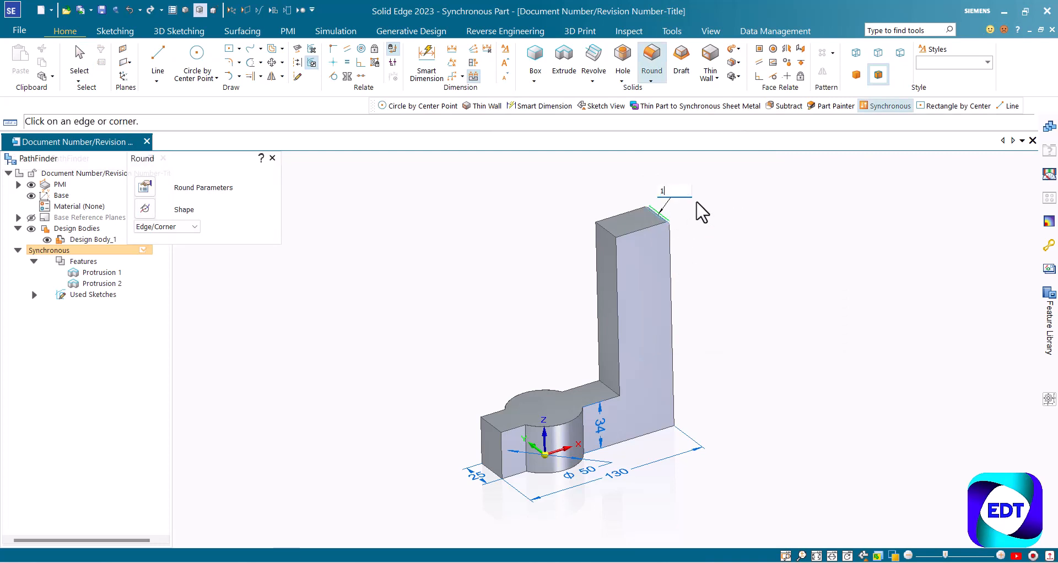
type("5")
key("Return")
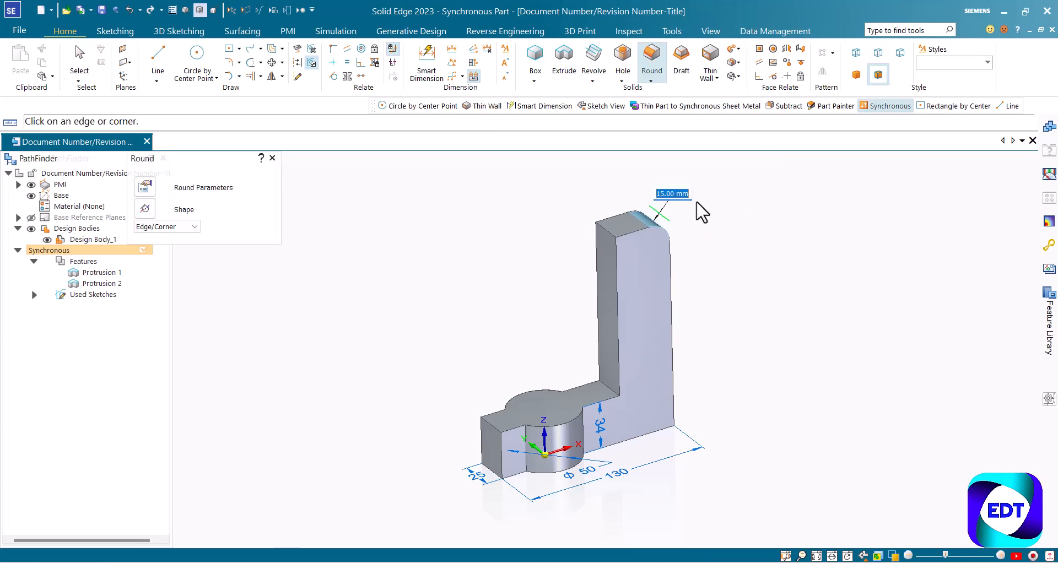
left_click(609, 230)
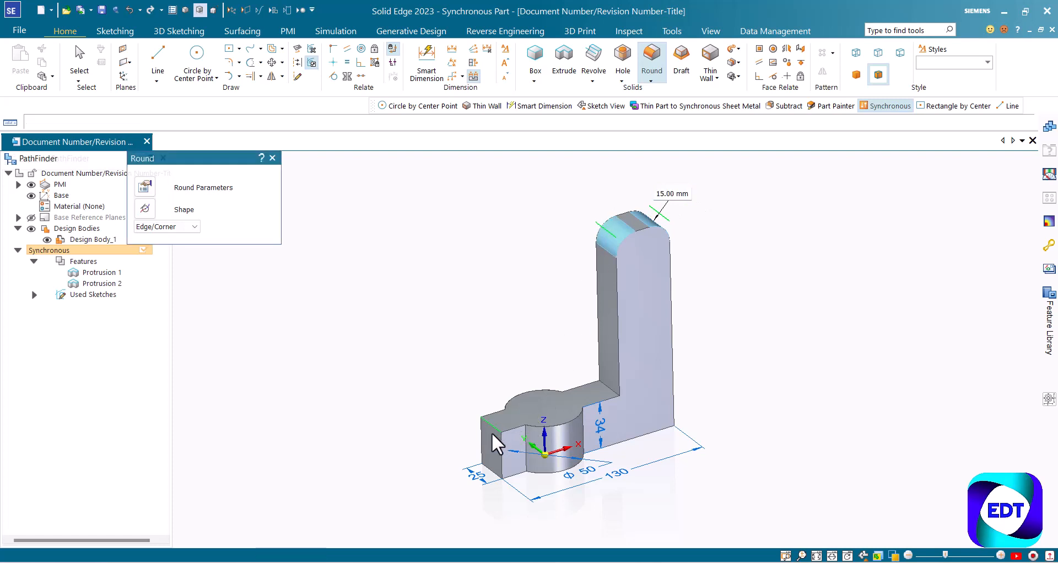
Include the shorter arm's two end edges and the outer bottom edge below the upright arm in the 15 mm round and finish it
left_click(491, 469)
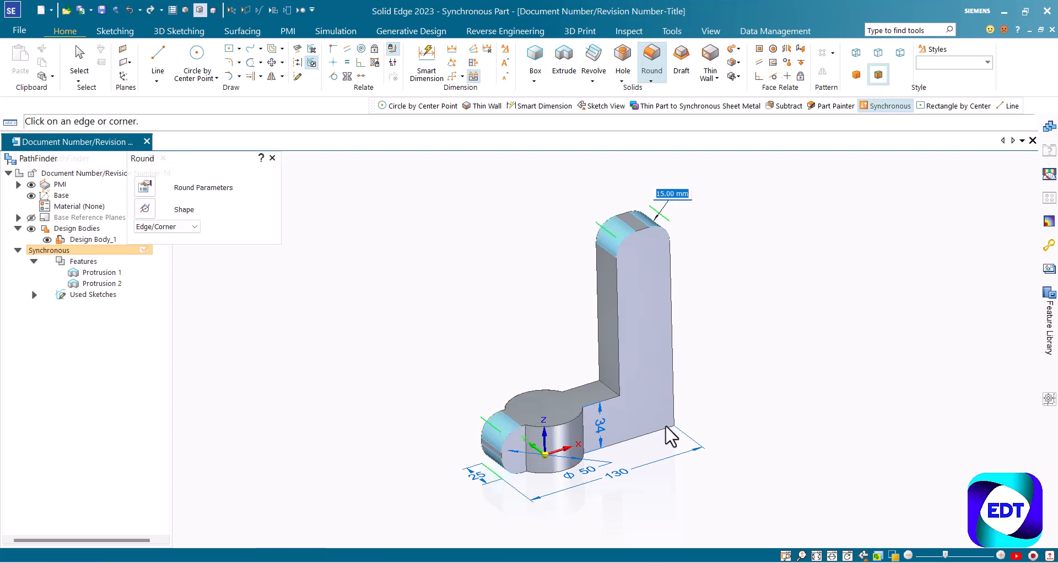
left_click(670, 431)
right_click(671, 430)
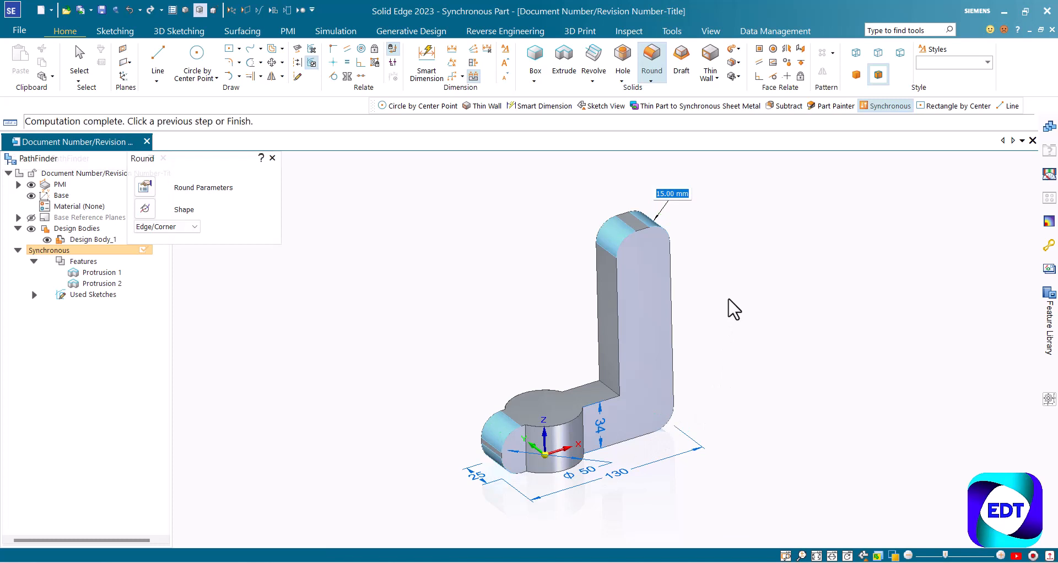
right_click(733, 308)
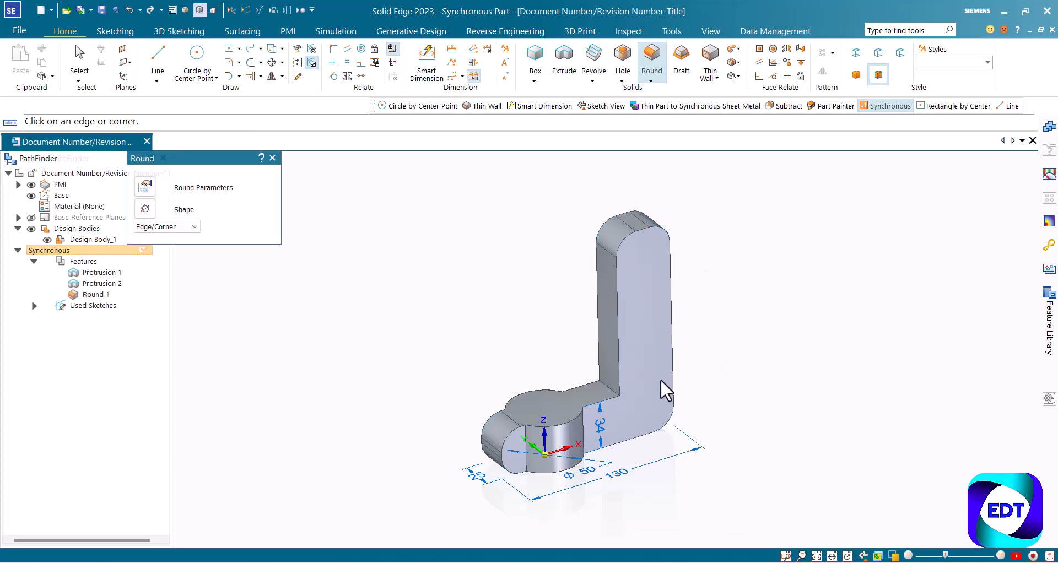
Round the vertical edges on both sides where the cylinder meets the longer arm with a 40 mm radius
left_click(594, 435)
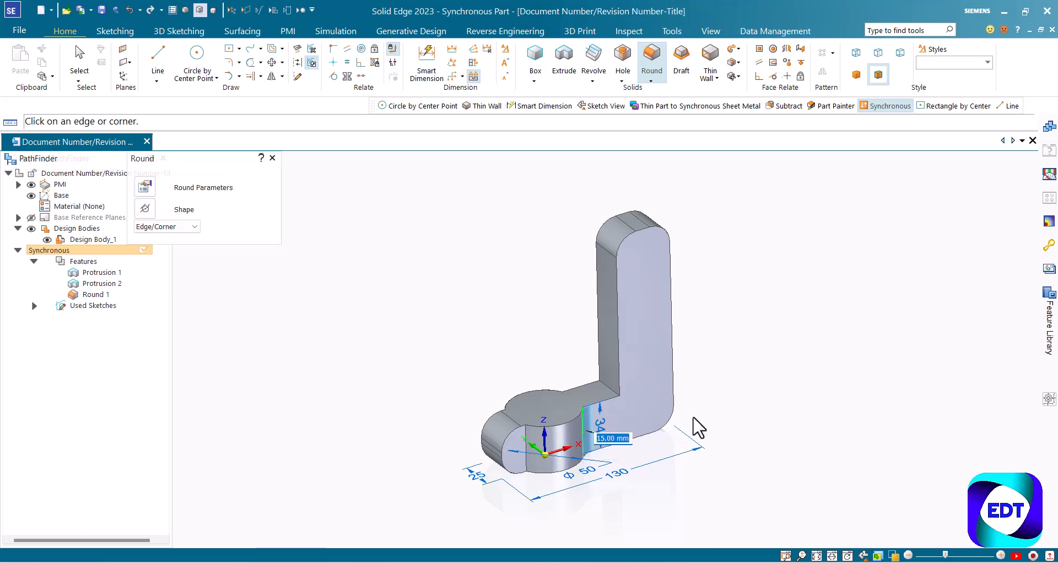
type("40")
key("Return")
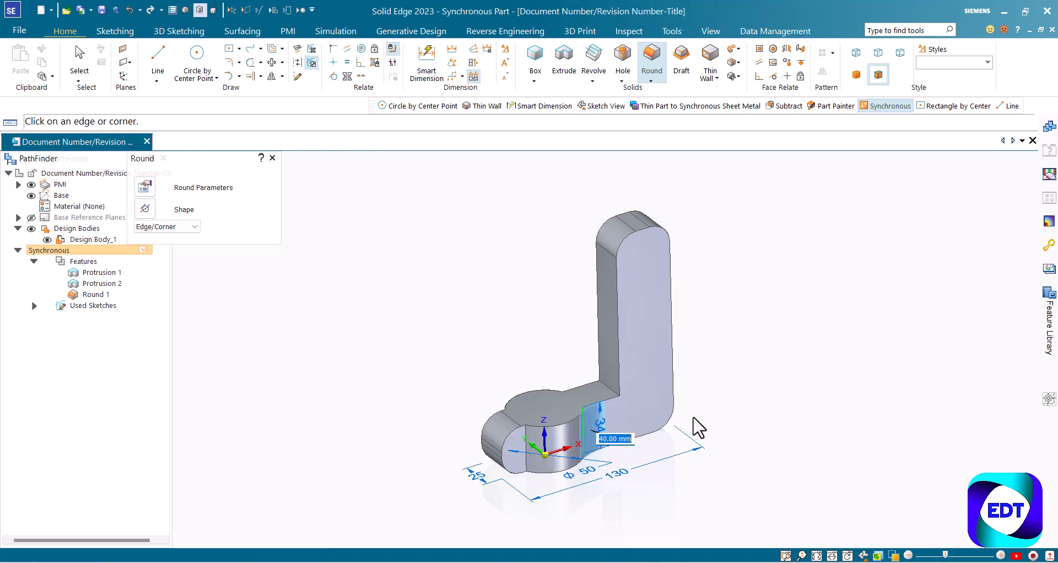
left_click(562, 401)
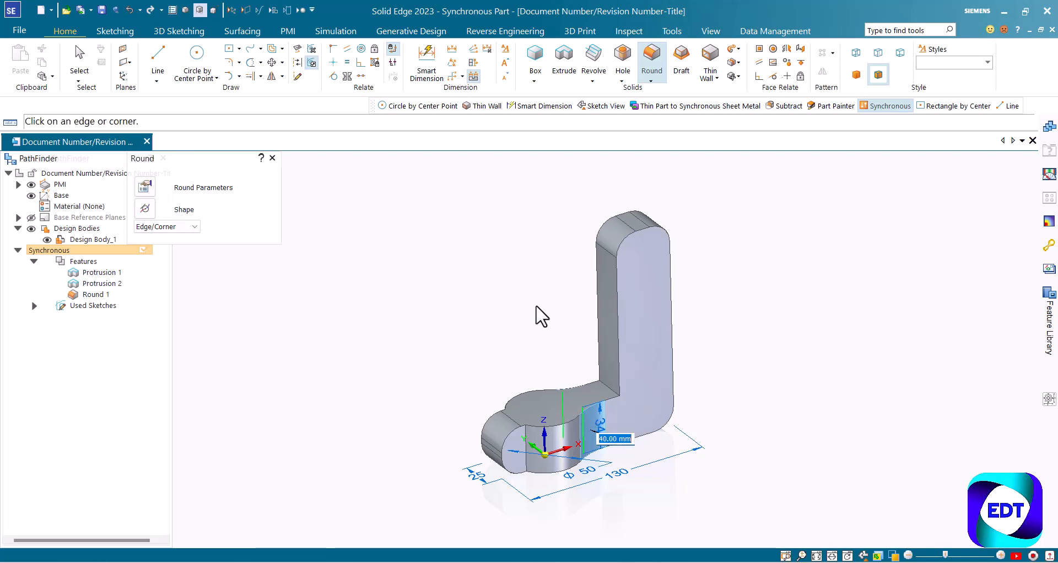
key("Return")
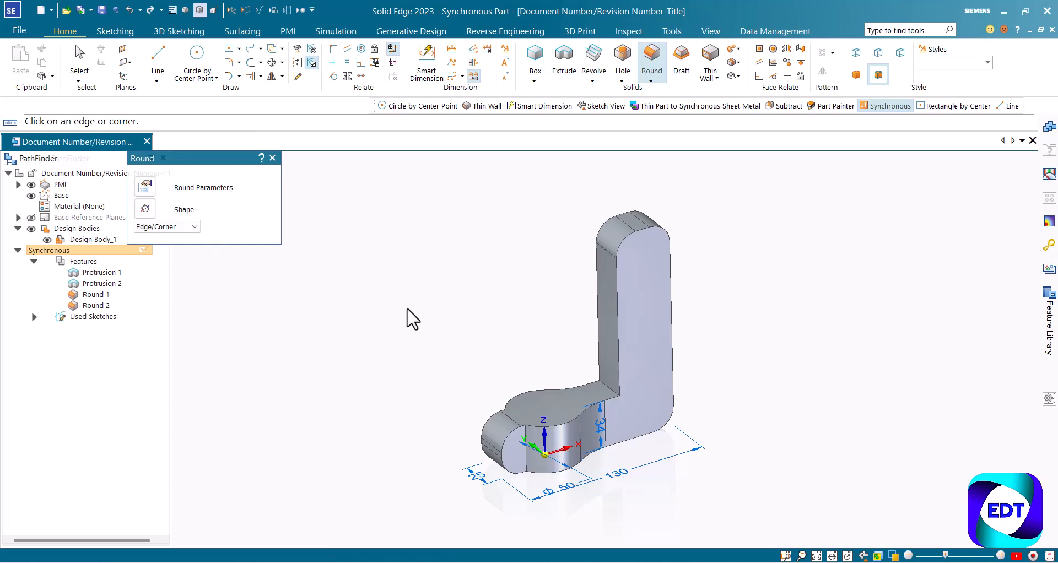
Apply a 2 mm radius to the part's remaining inner edges using the All Fillets selection of the Round command
left_click(187, 228)
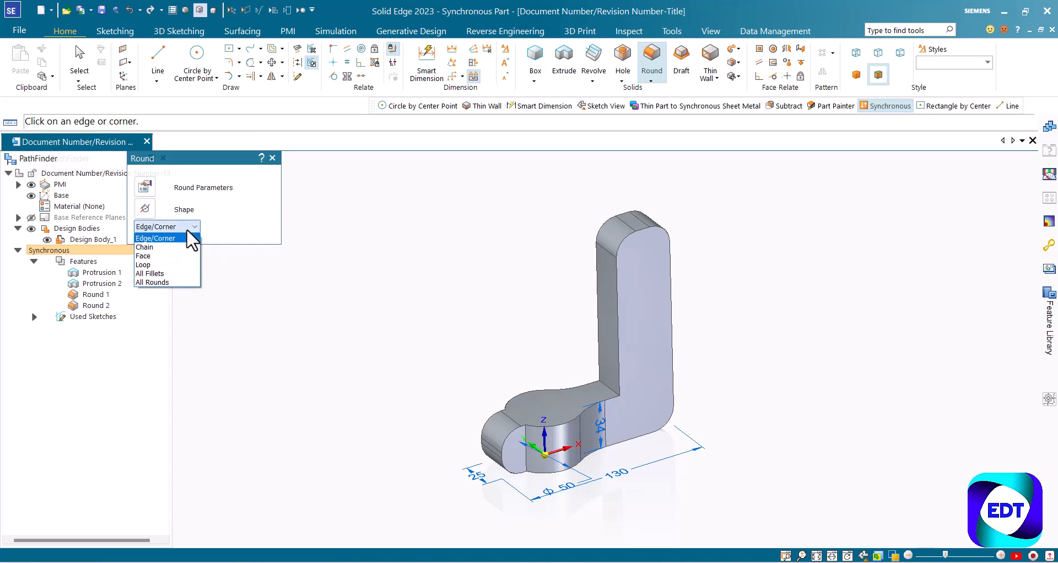
left_click(173, 274)
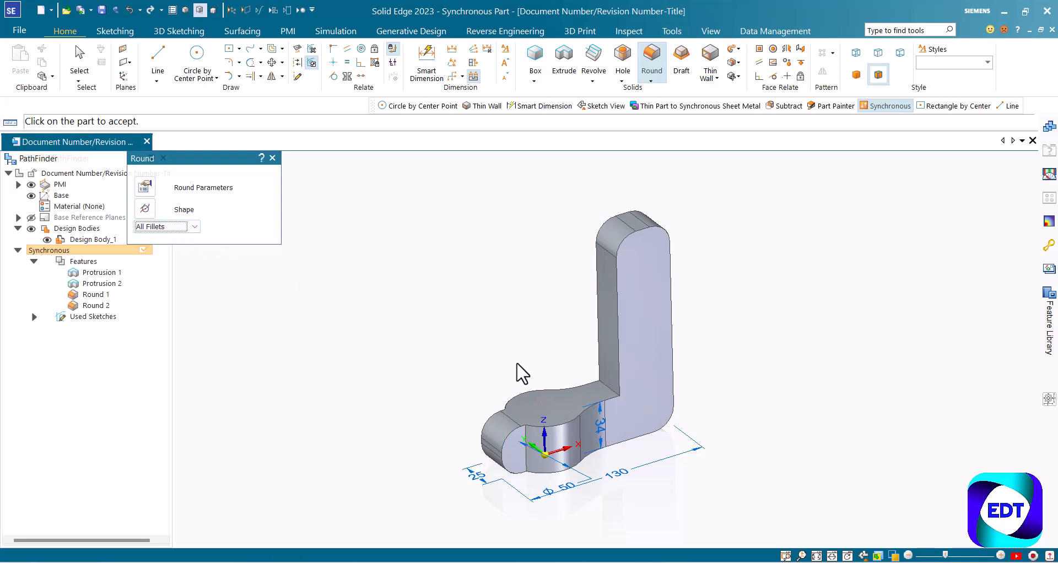
left_click(534, 395)
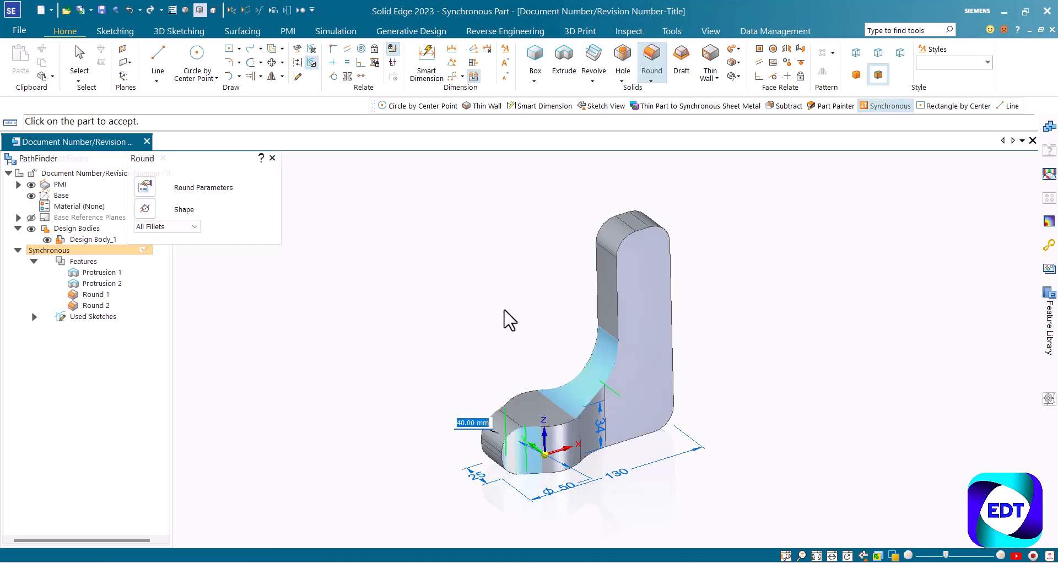
type("2")
key("Return")
right_click(508, 320)
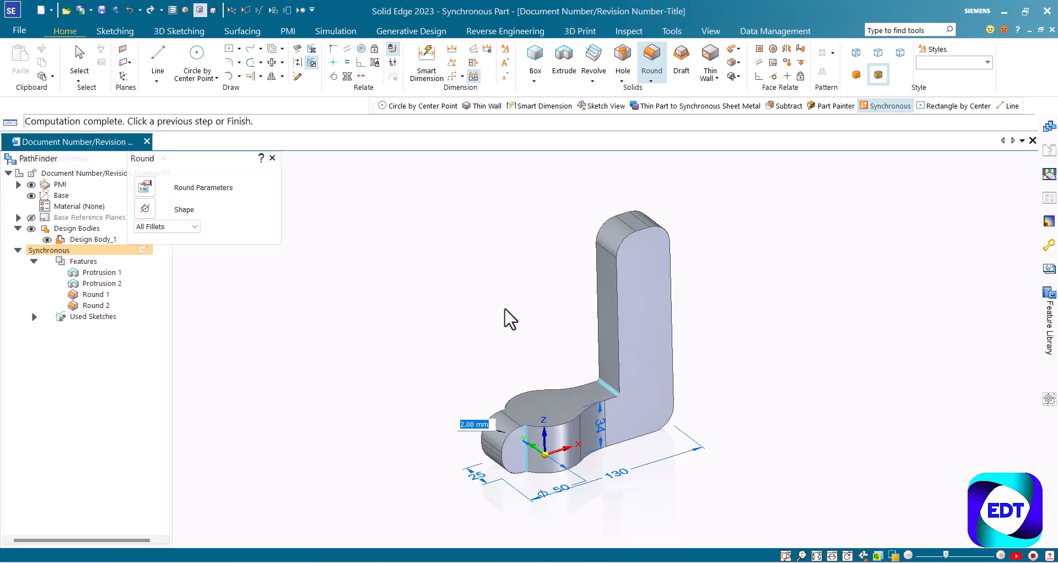
Round all outer edges of the part with a 2 mm radius using the All Rounds selection
left_click(194, 227)
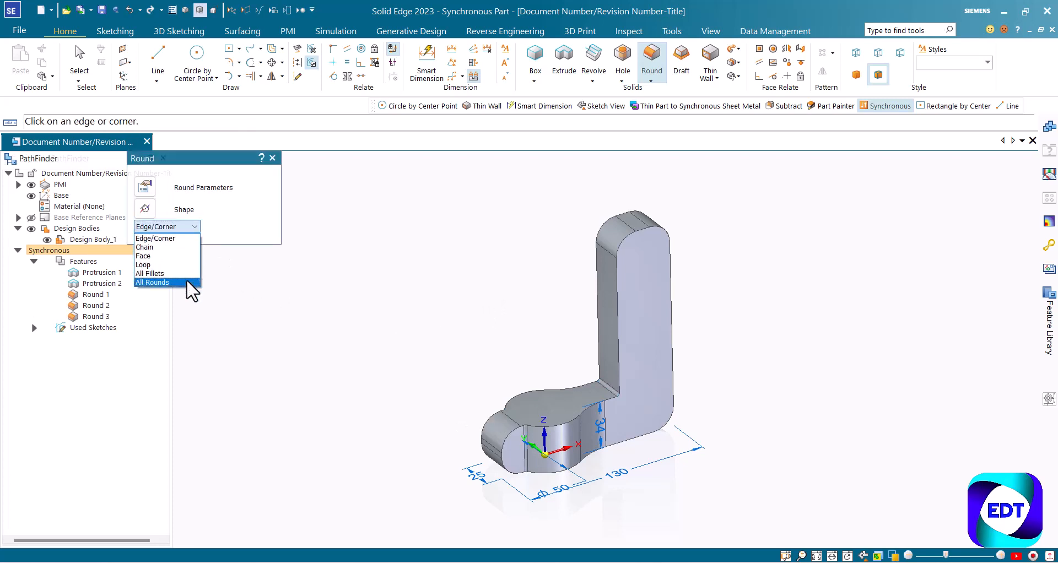
left_click(186, 279)
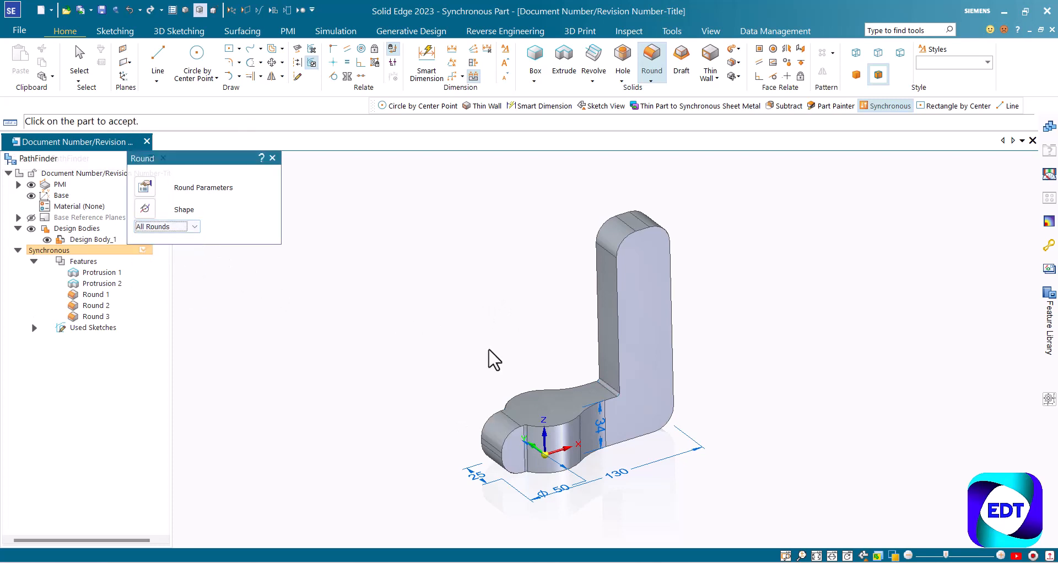
left_click(554, 402)
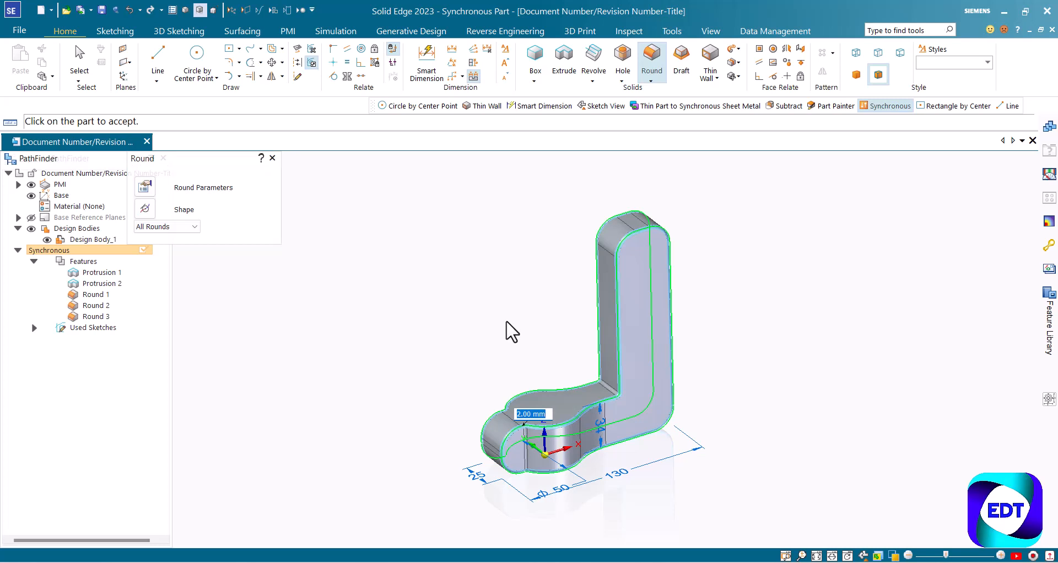
key("Return")
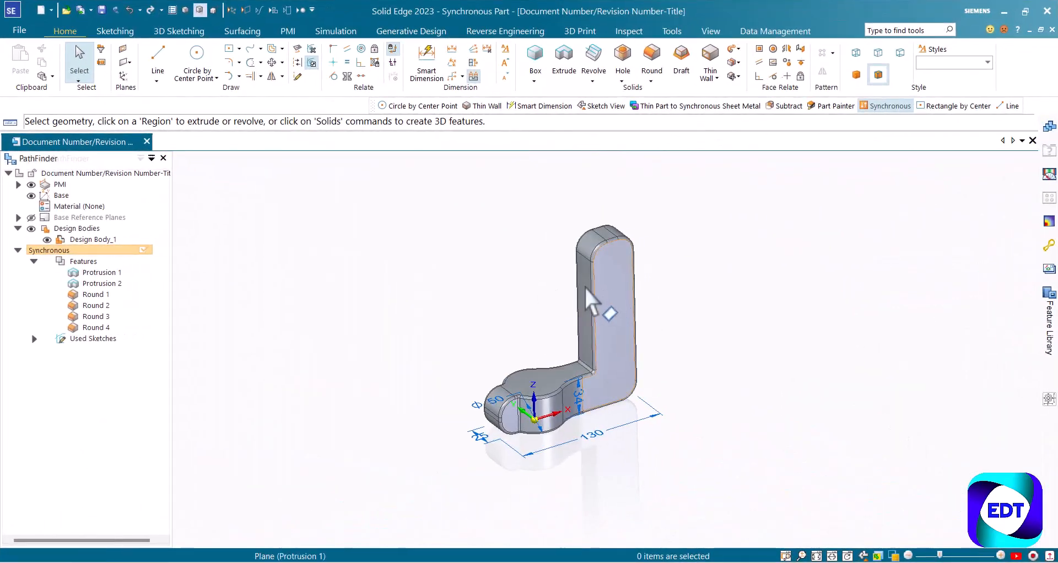
Hide the PMI and draw a 34 mm diameter circle centred on the origin, with the sketch plane locked to the base's upper face
middle_click_drag(587, 301, 546, 364)
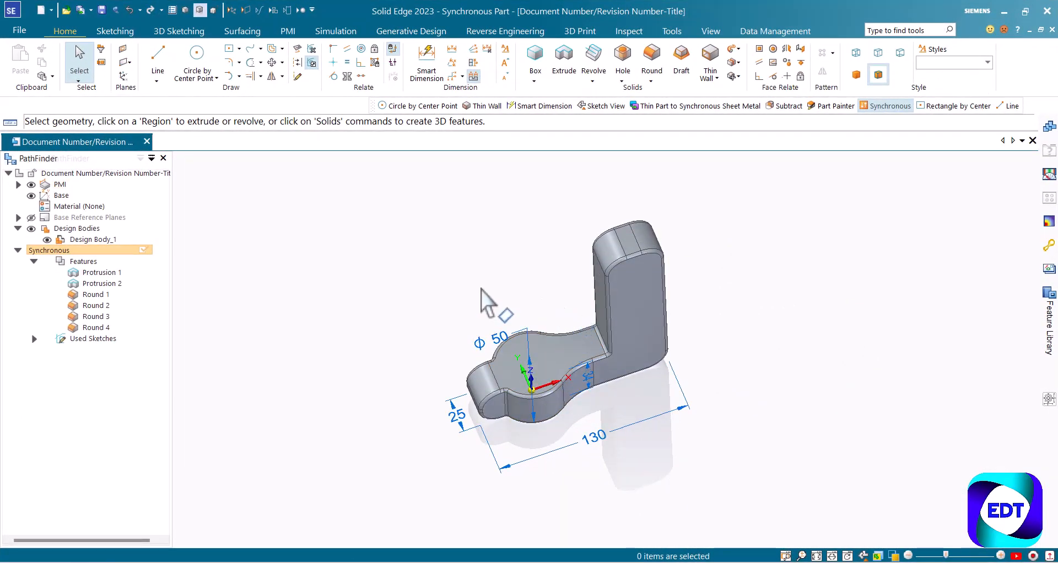
left_click(31, 185)
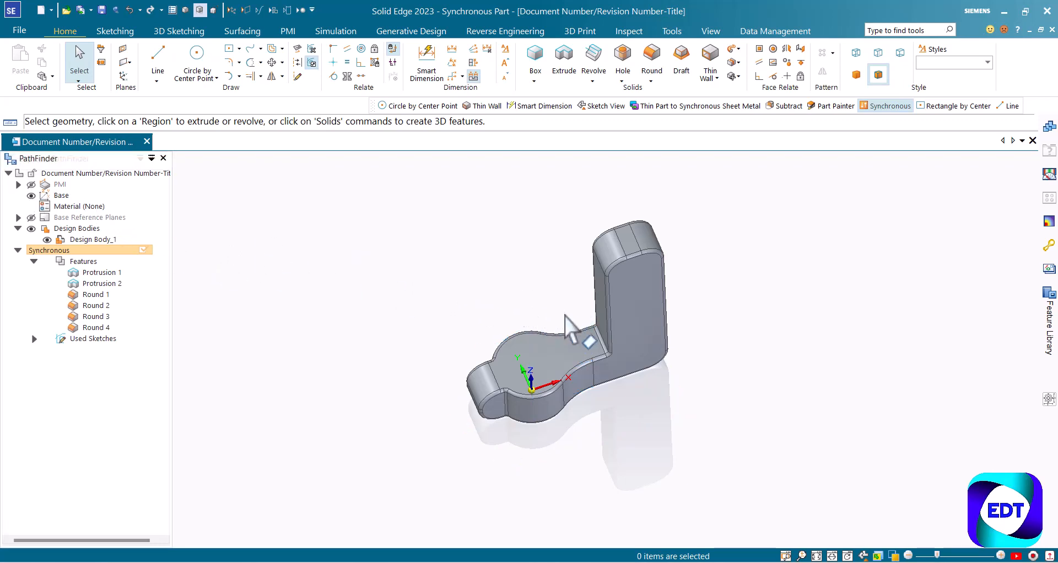
left_click(197, 61)
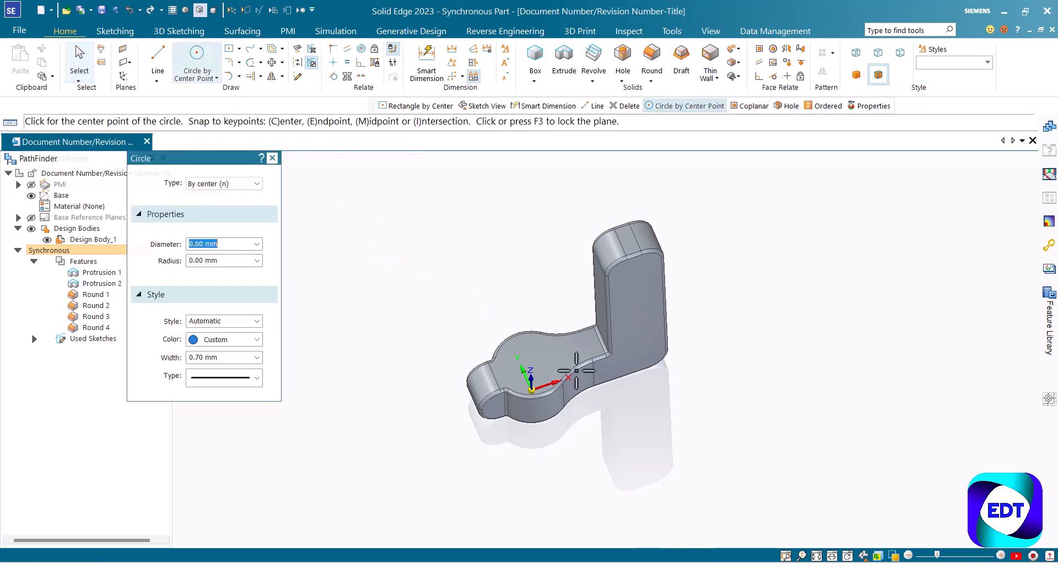
scroll(550, 365, "up", 1)
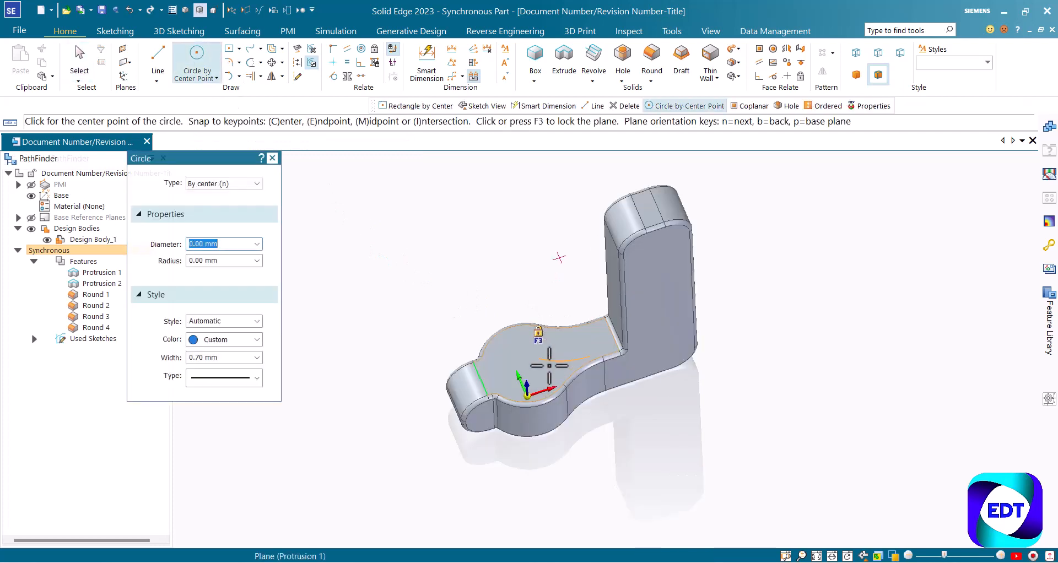
scroll(551, 361, "up", 1)
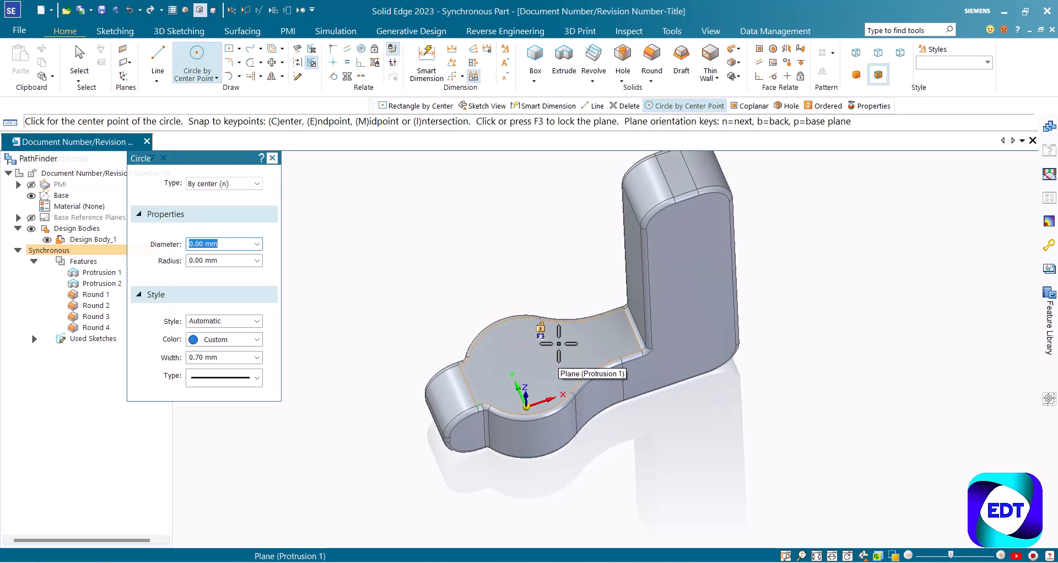
key("F3")
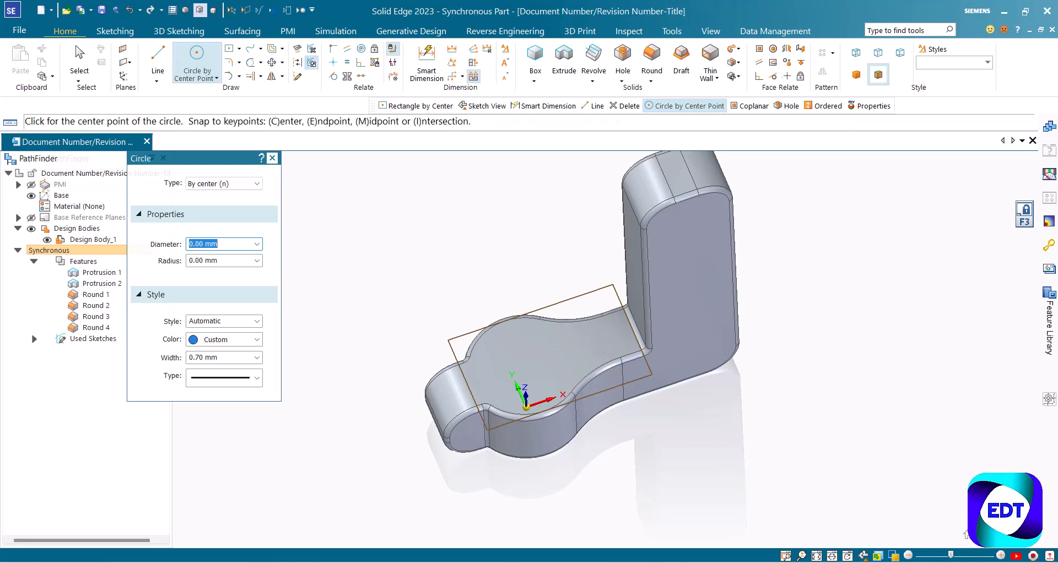
key("ctrl+h")
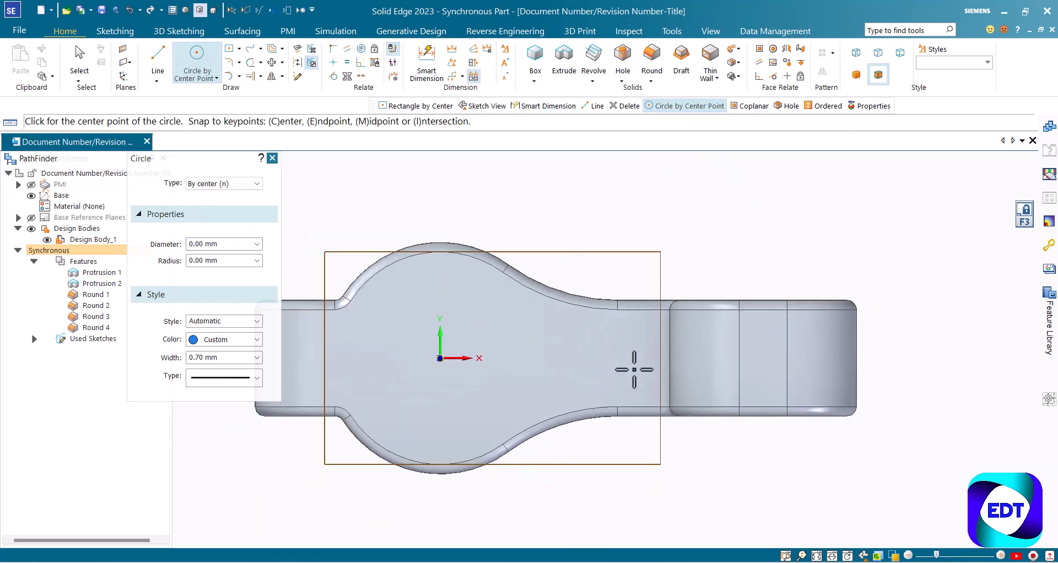
left_click(478, 361)
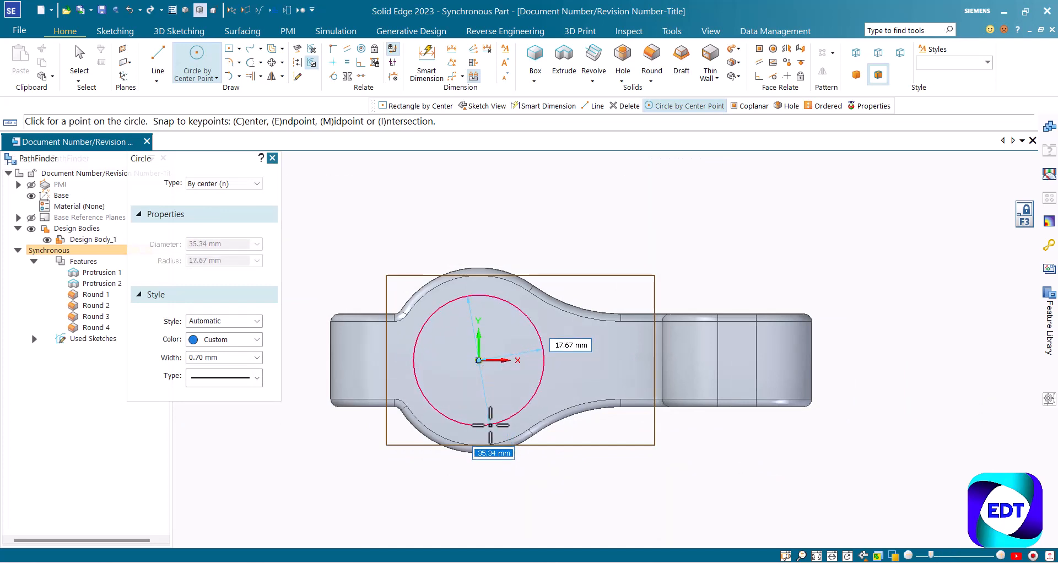
left_click(490, 424)
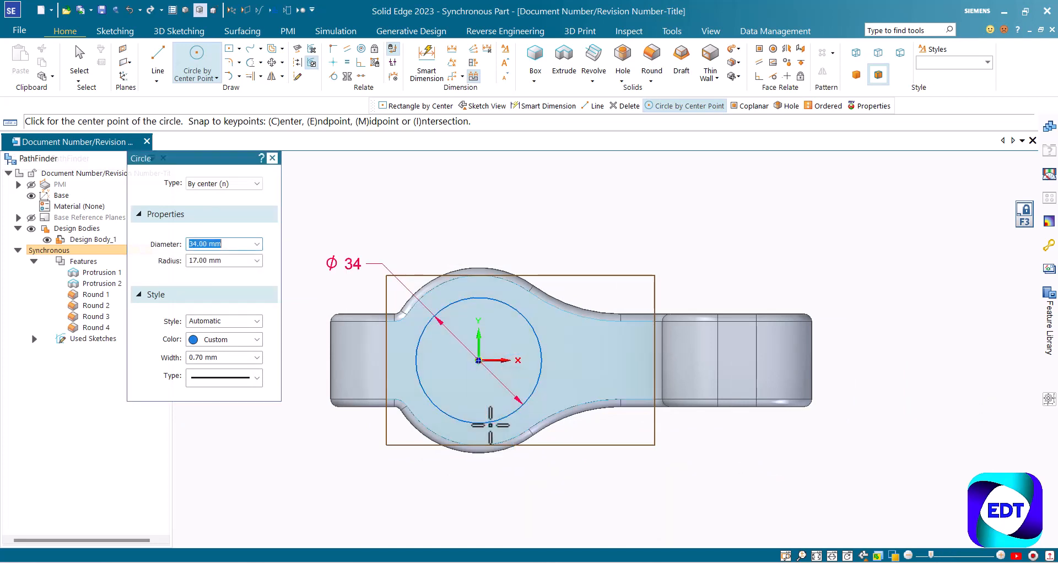
scroll(744, 193, "down", 2)
scroll(527, 196, "up", 1)
key("Escape")
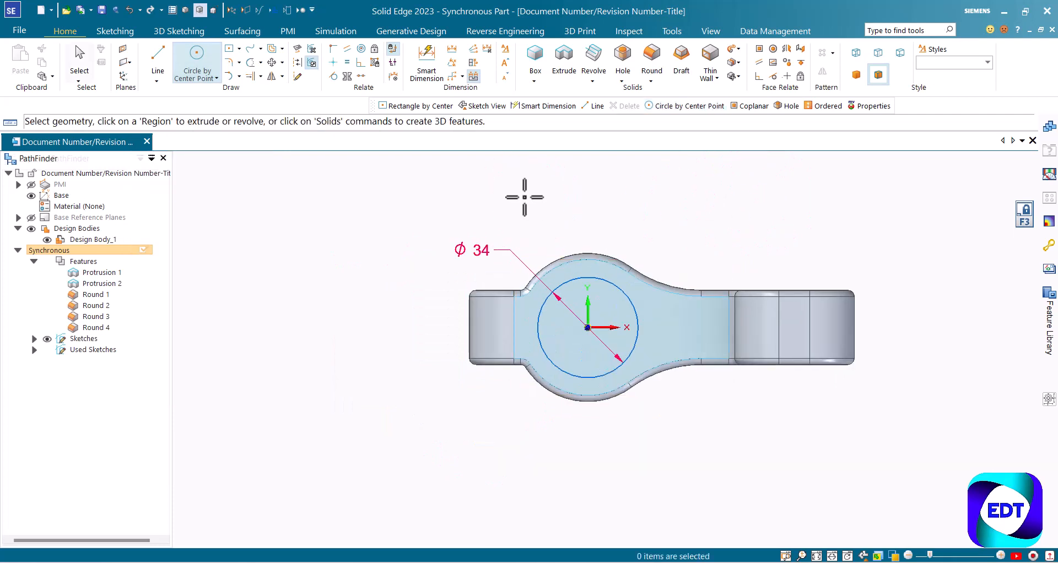
Move the circle's diameter dimension text across to the longer arm's side, above the part
scroll(525, 232, "up", 1)
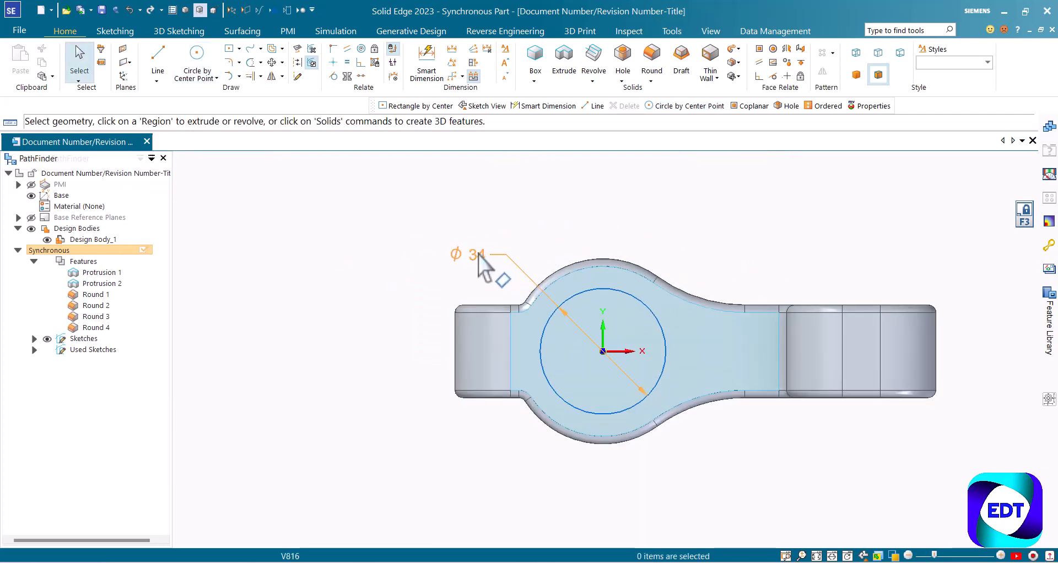
left_click(509, 257)
left_click_drag(491, 255, 710, 252)
key("Escape")
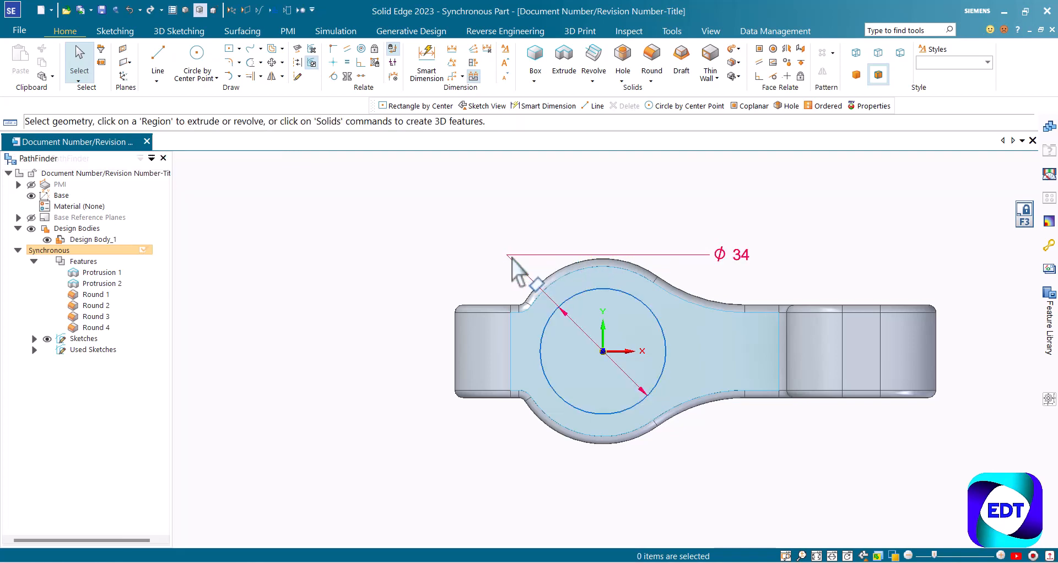
Reposition the circle's diameter dimension with its leader angled up towards the longer arm, and bring the text closer to the leader's bend
left_click(508, 257)
left_click_drag(509, 257, 737, 244)
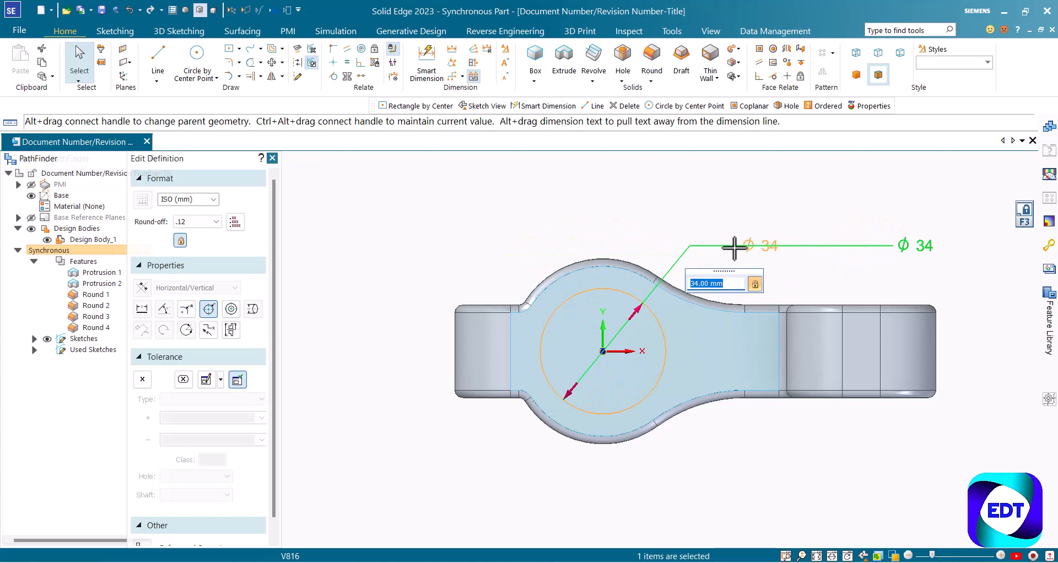
left_click(733, 212)
left_click(758, 248)
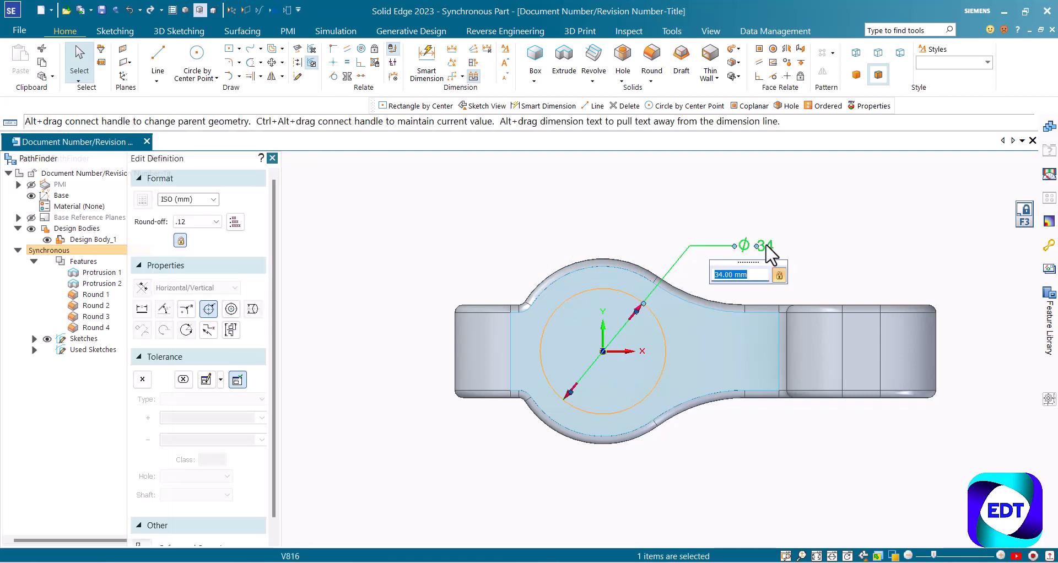
Give the circle's diameter dimension a unit tolerance of +0.1 mm and 0 mm, without an inspection outline
left_click(183, 380)
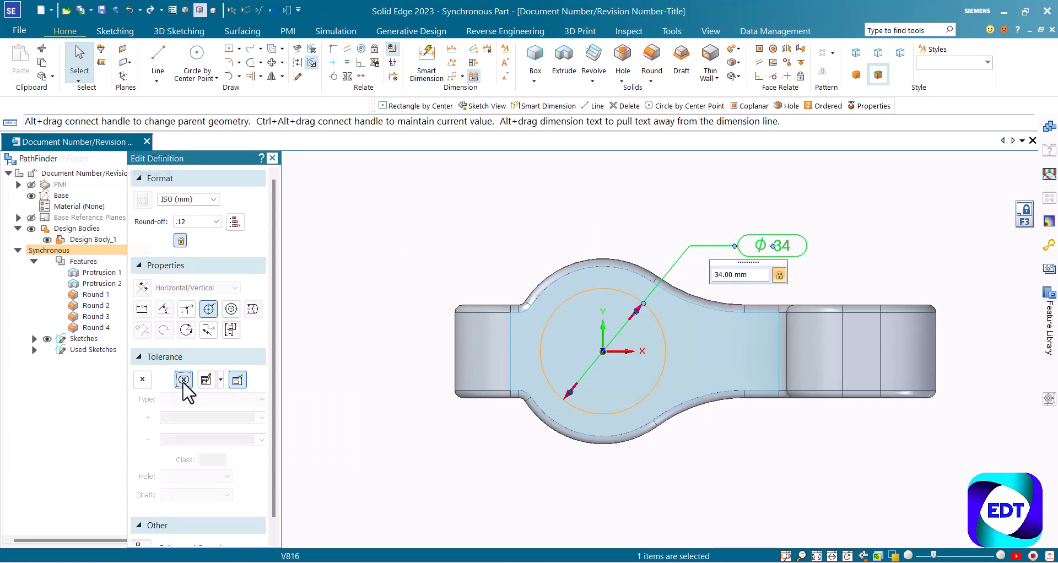
left_click(184, 381)
left_click(142, 379)
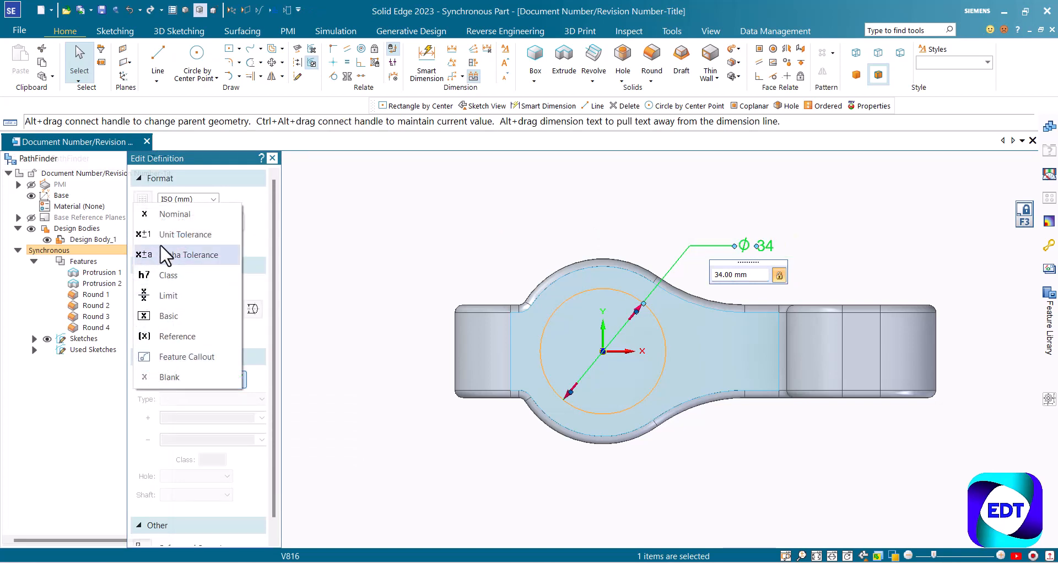
left_click(165, 241)
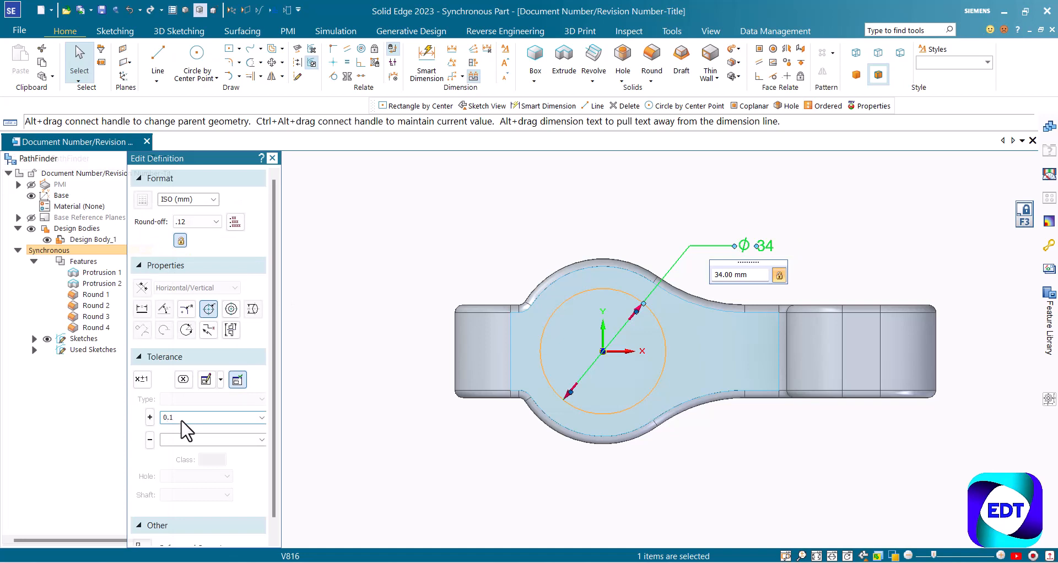
type("0.1")
left_click(179, 438)
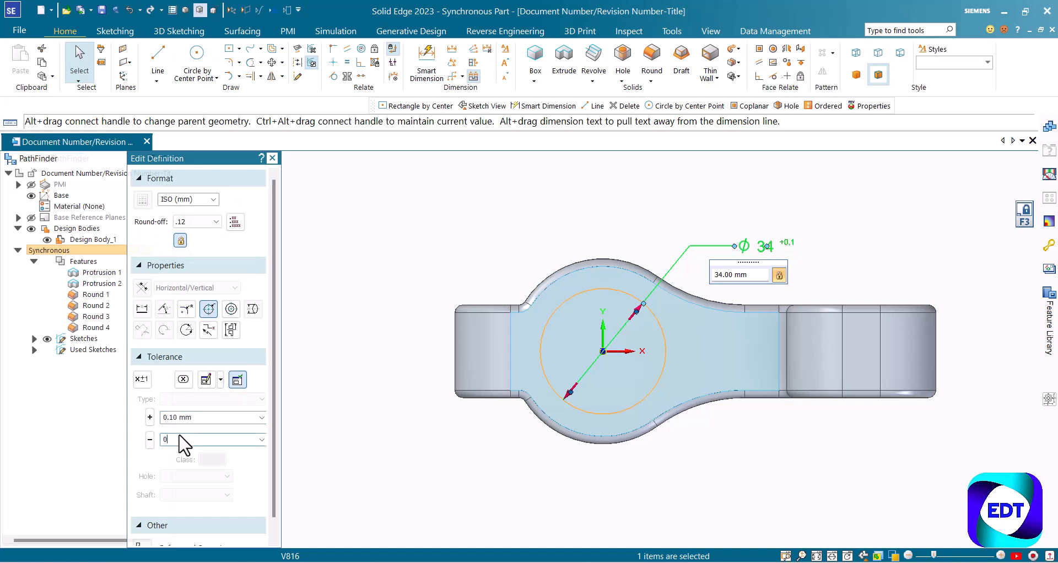
key("Return")
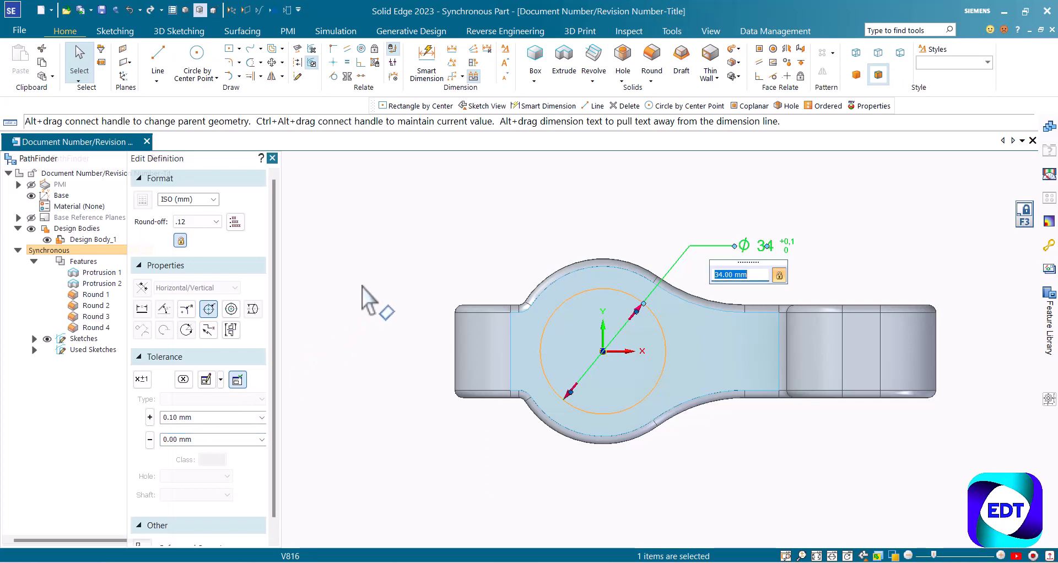
left_click(273, 158)
Draw a rectangle by center at the origin, about 13.5 mm high and reaching the shorter arm's end edge
scroll(661, 220, "up", 1)
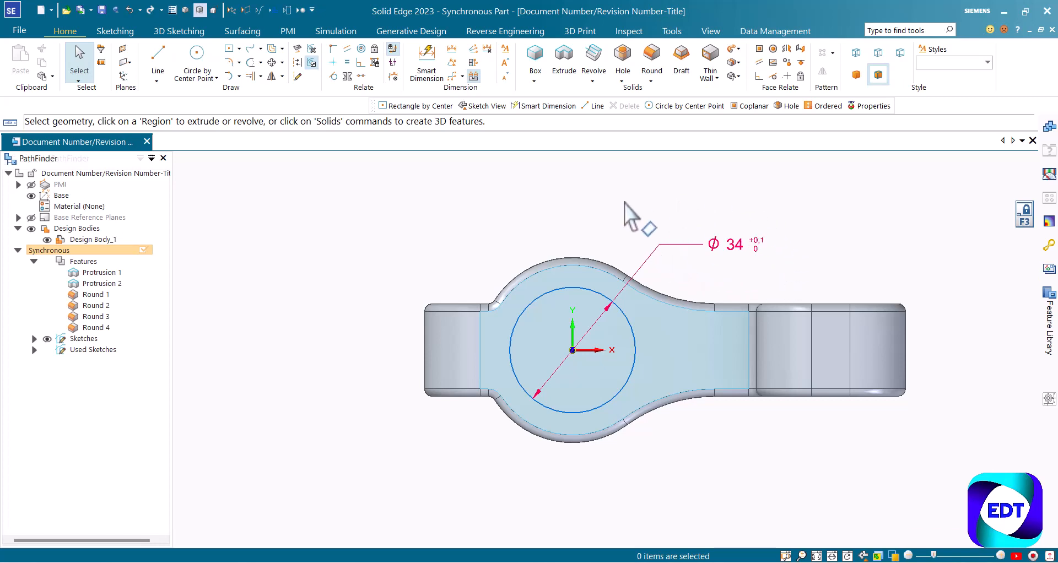
left_click(239, 49)
left_click(259, 64)
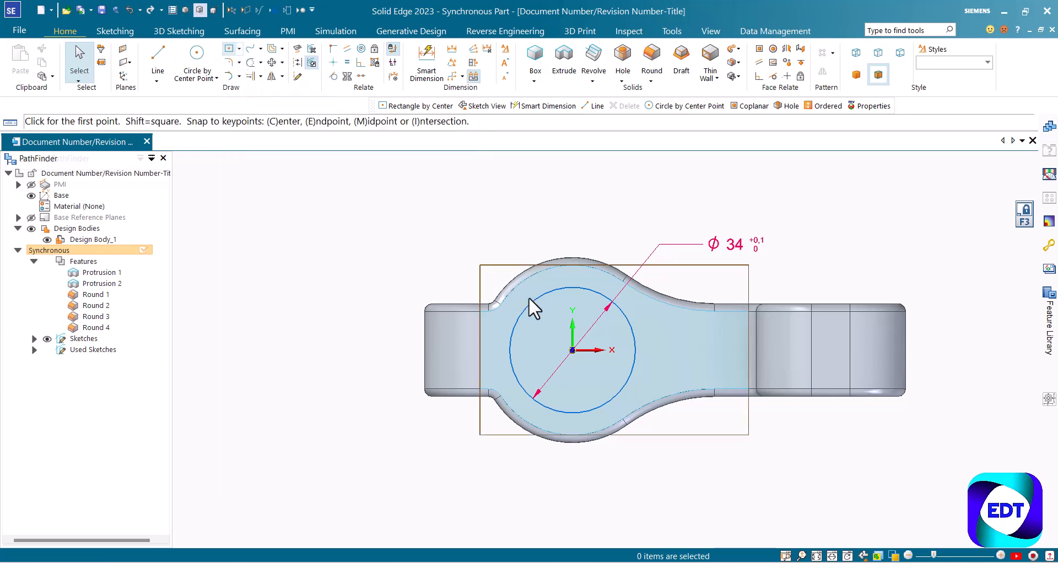
left_click(574, 351)
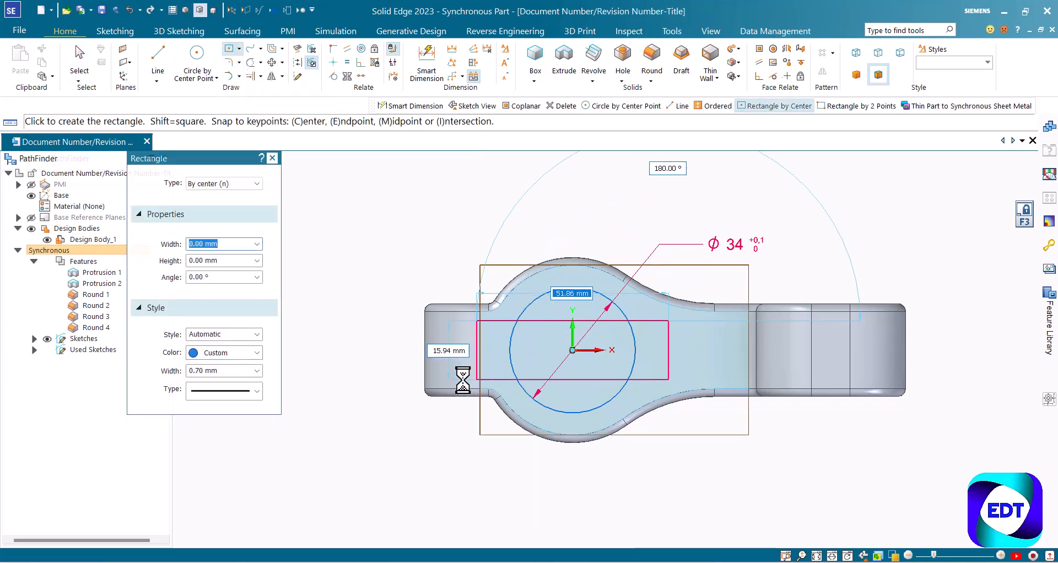
left_click(425, 375)
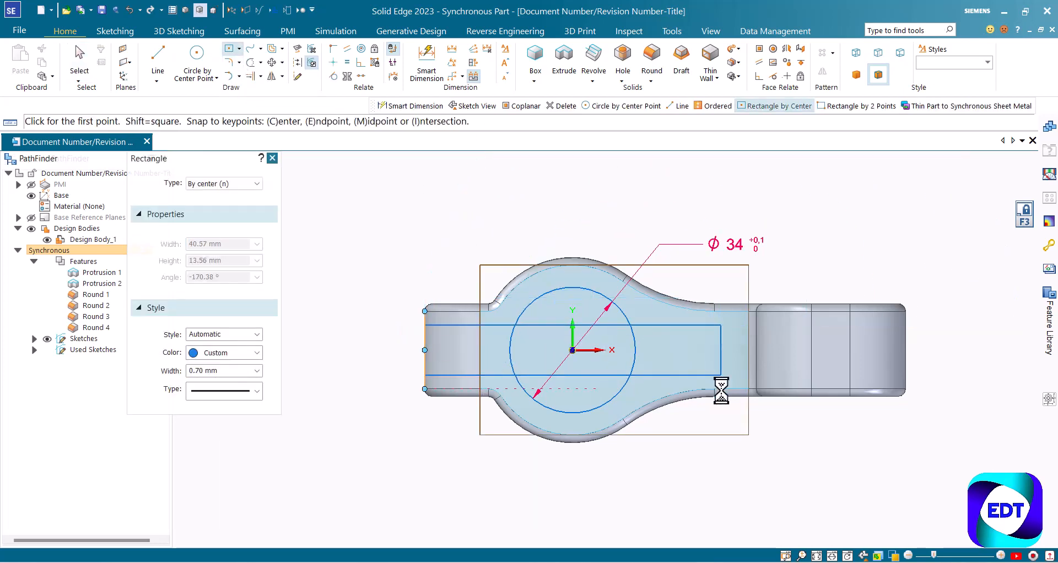
Draw a second rectangle, about 44 by 7 mm, centred on the midpoint of the longer arm's end edge
left_click(905, 350)
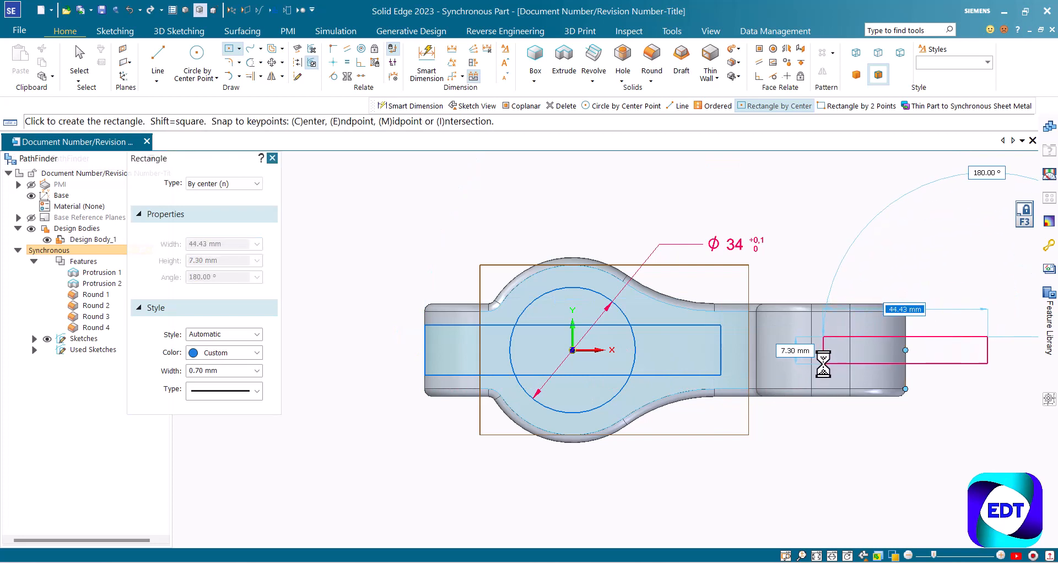
left_click(823, 353)
scroll(764, 251, "down", 2)
key("Escape")
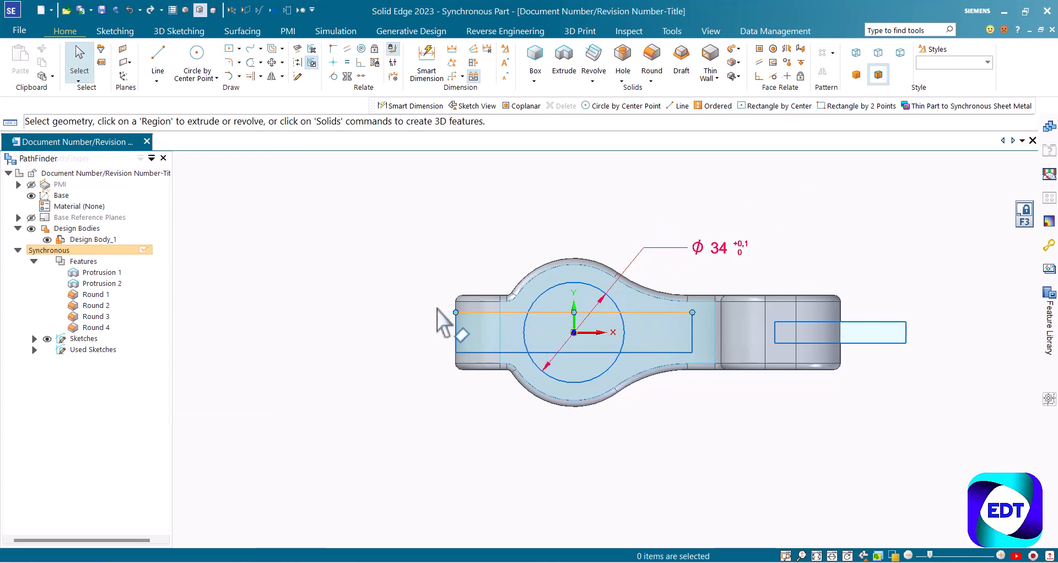
Cut the circle and both rectangle regions completely through the part with a symmetric extrusion of about 264 mm
left_click_drag(748, 369, 940, 362)
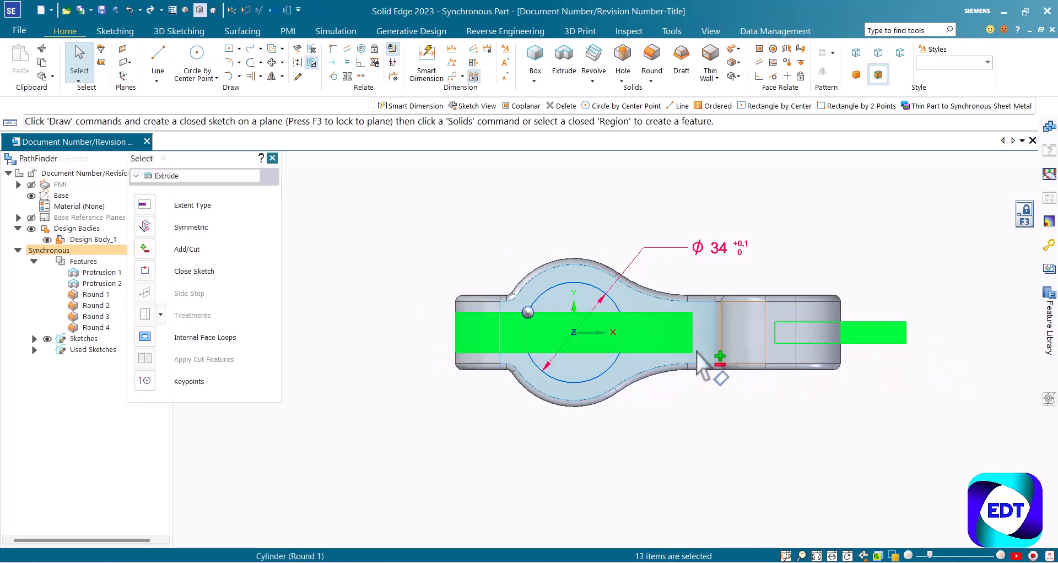
left_click(563, 303)
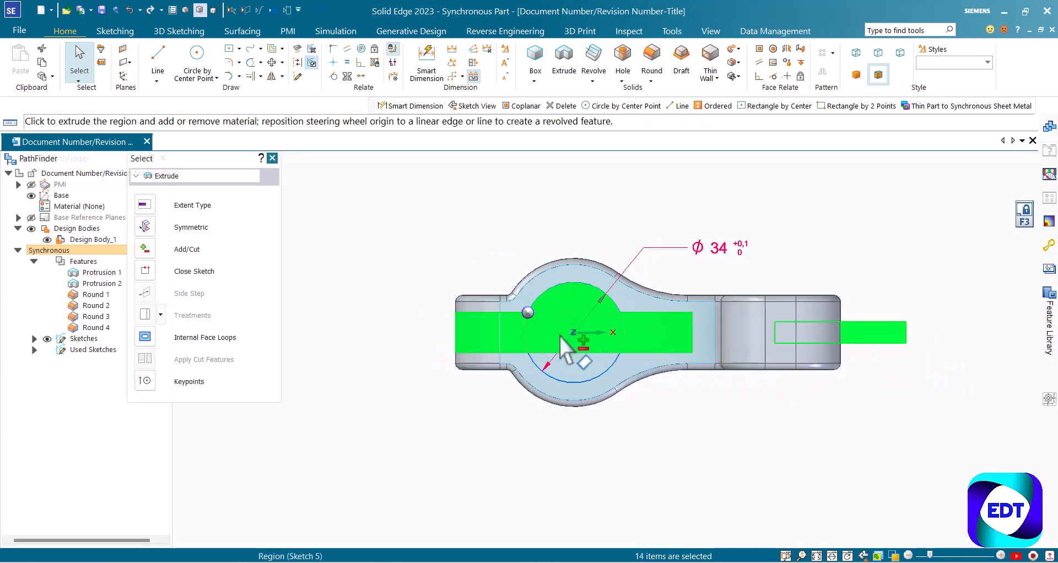
left_click(572, 368)
middle_click_drag(678, 399, 649, 293)
scroll(725, 366, "down", 5)
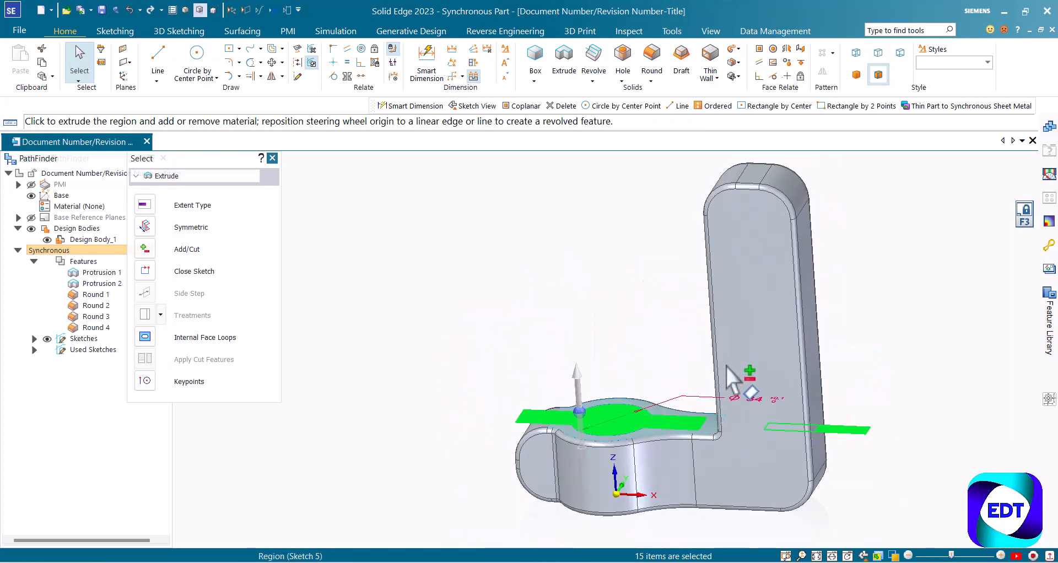
scroll(829, 342, "up", 3)
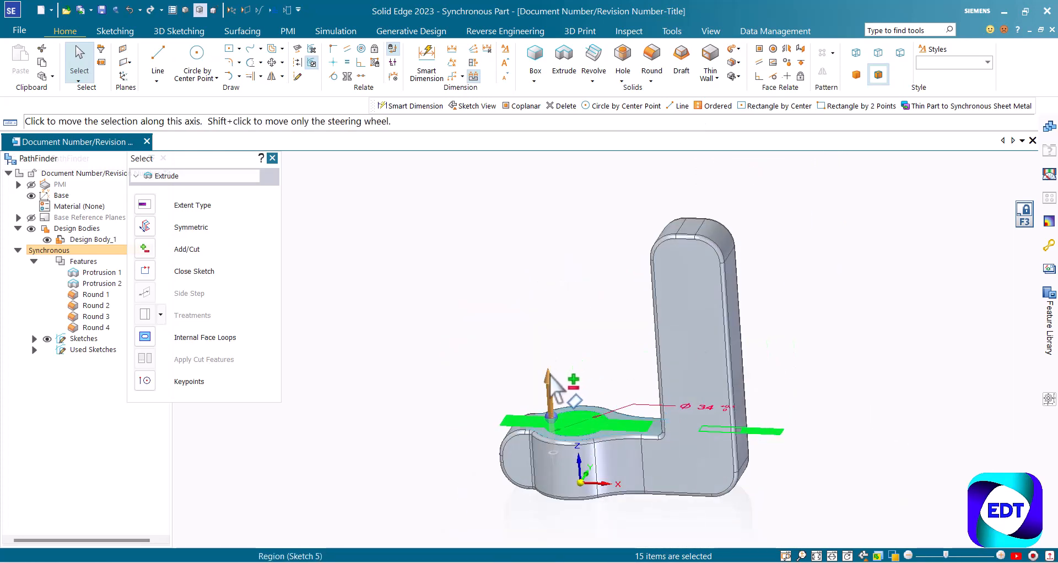
left_click(550, 376)
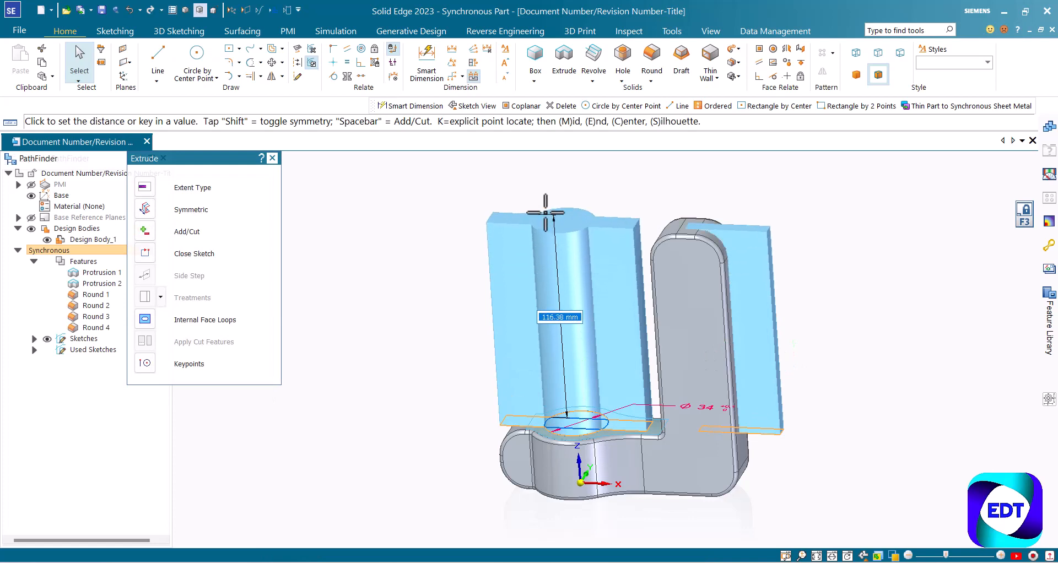
key("shift")
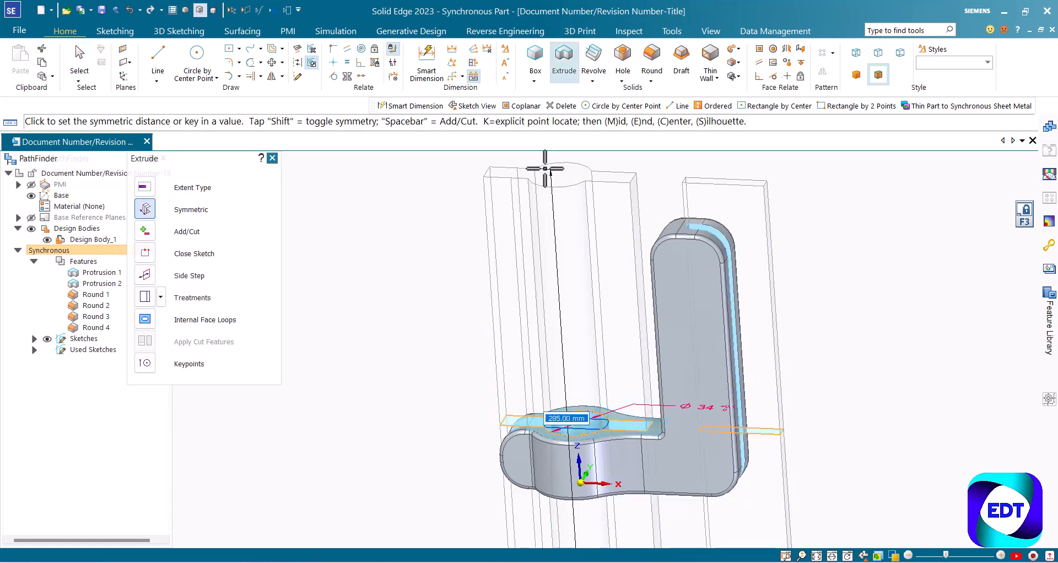
key("shift")
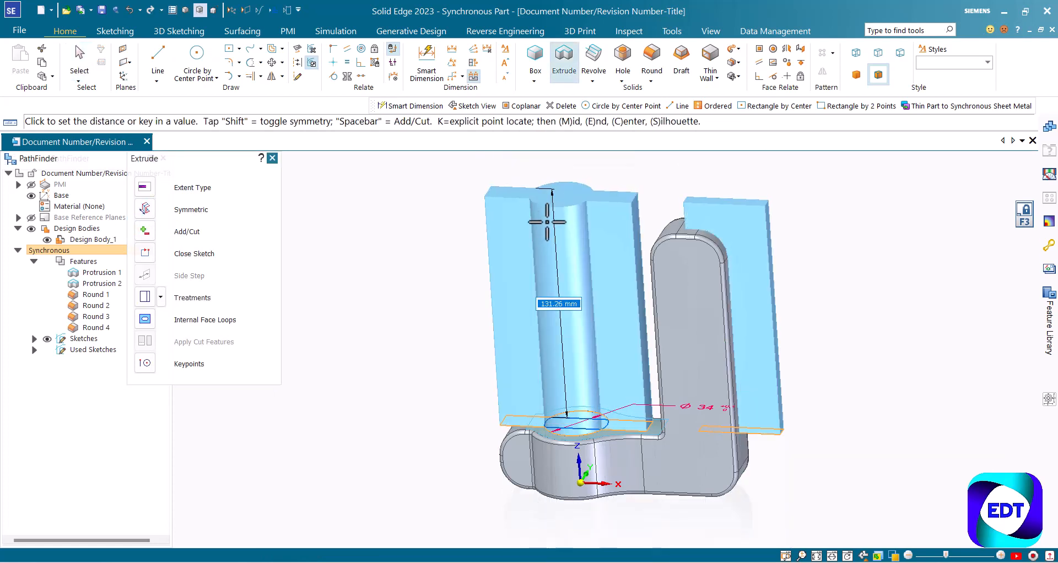
key("shift")
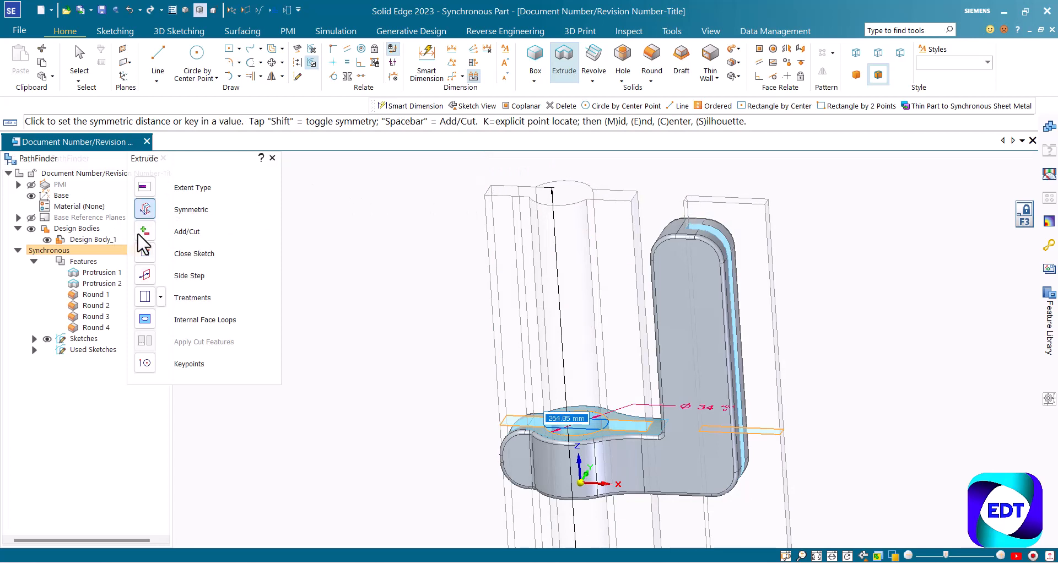
left_click(536, 189)
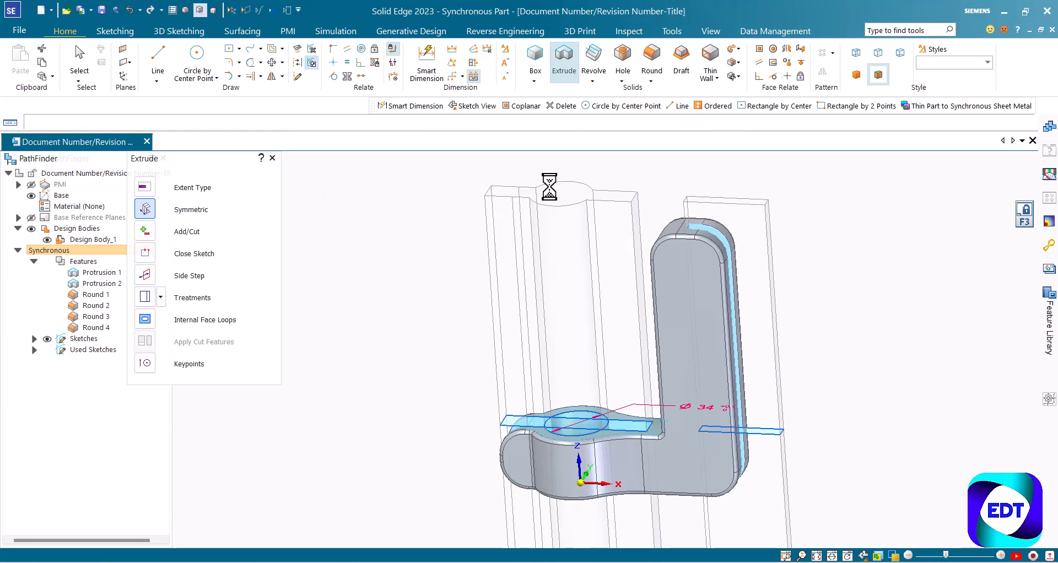
Dimension the horizontal distance from the shorter arm's end edge to the round hole's centre, placed above the part
middle_click_drag(582, 253, 634, 309)
middle_click_drag(655, 355, 617, 332)
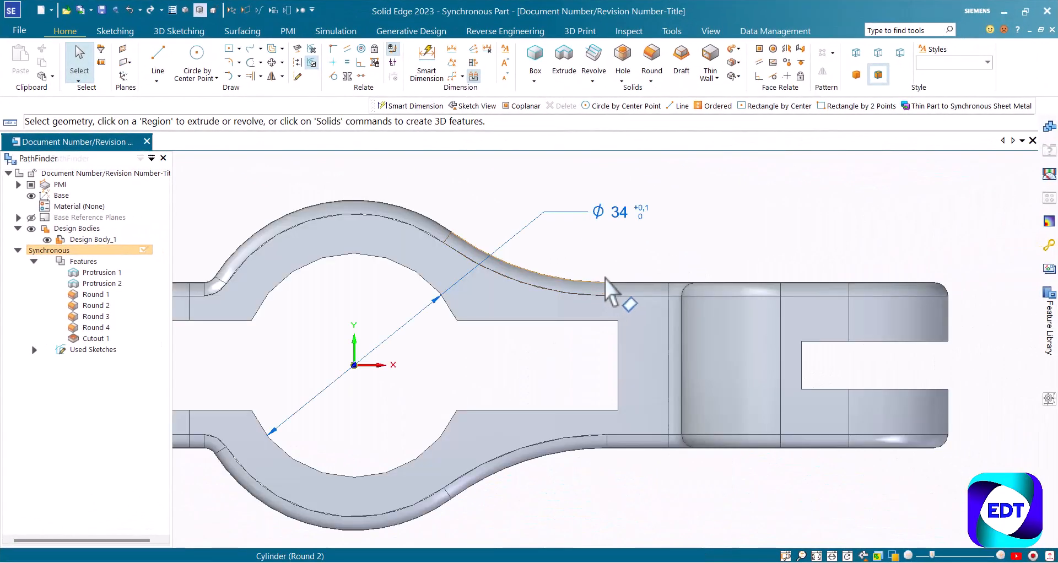
scroll(610, 288, "down", 4)
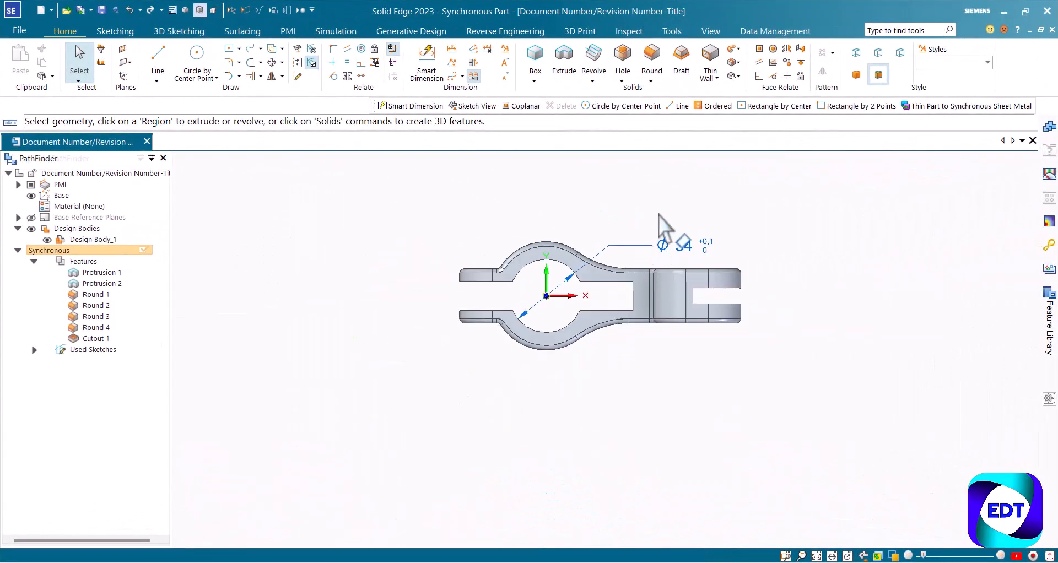
scroll(656, 210, "up", 2)
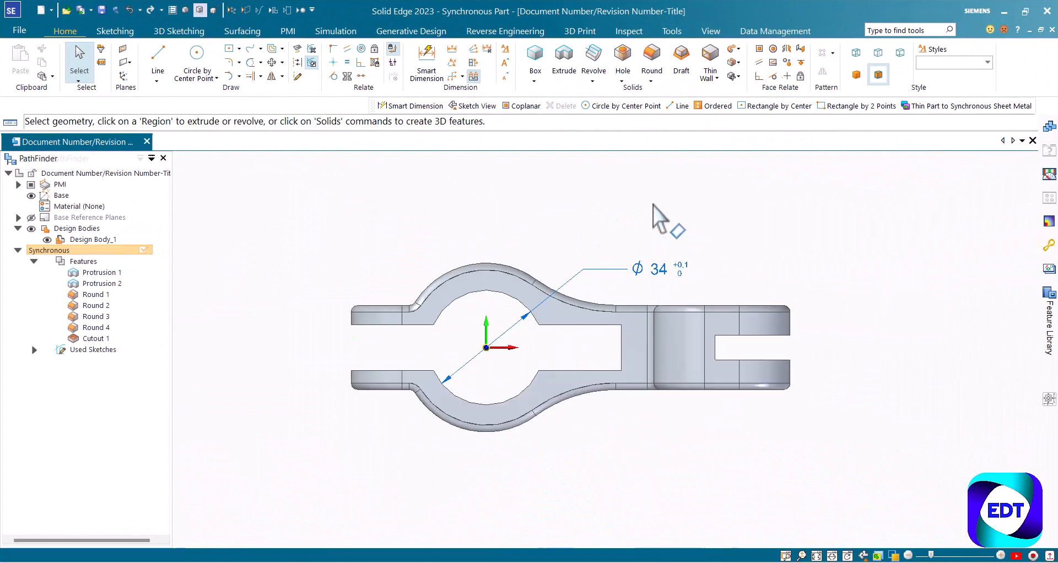
left_click(422, 55)
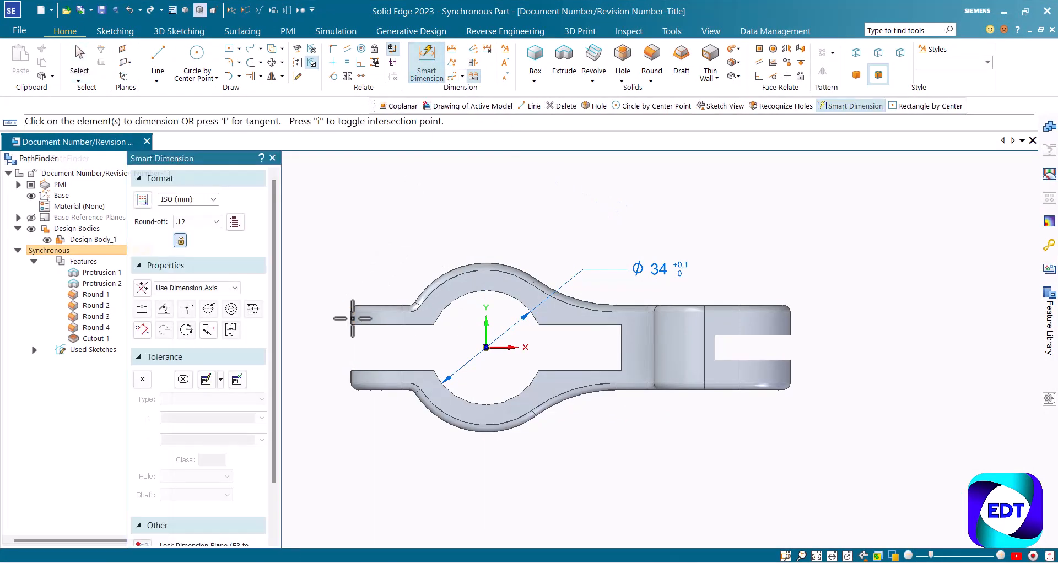
left_click(400, 312)
left_click(494, 291)
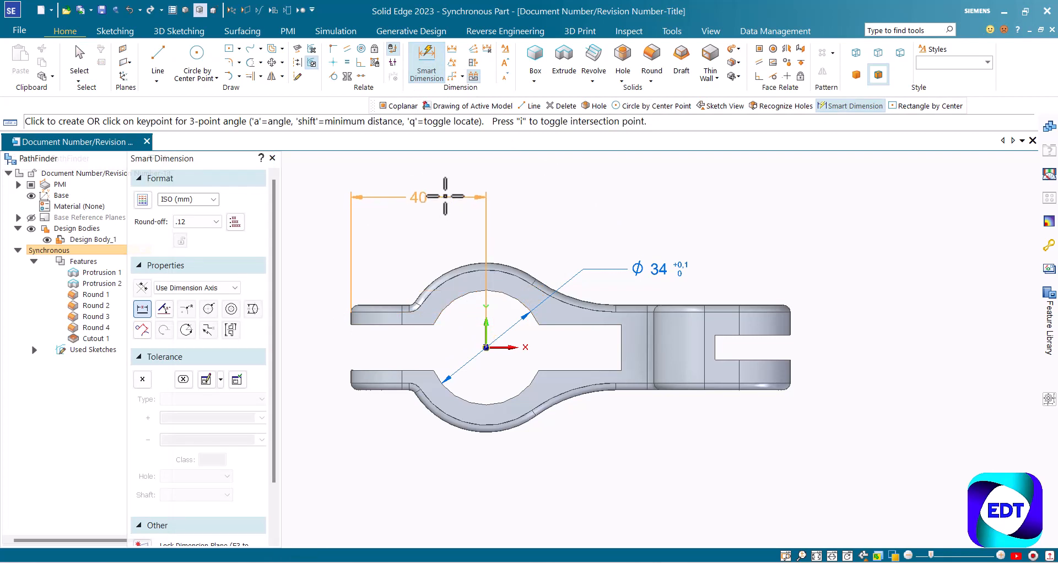
left_click(444, 192)
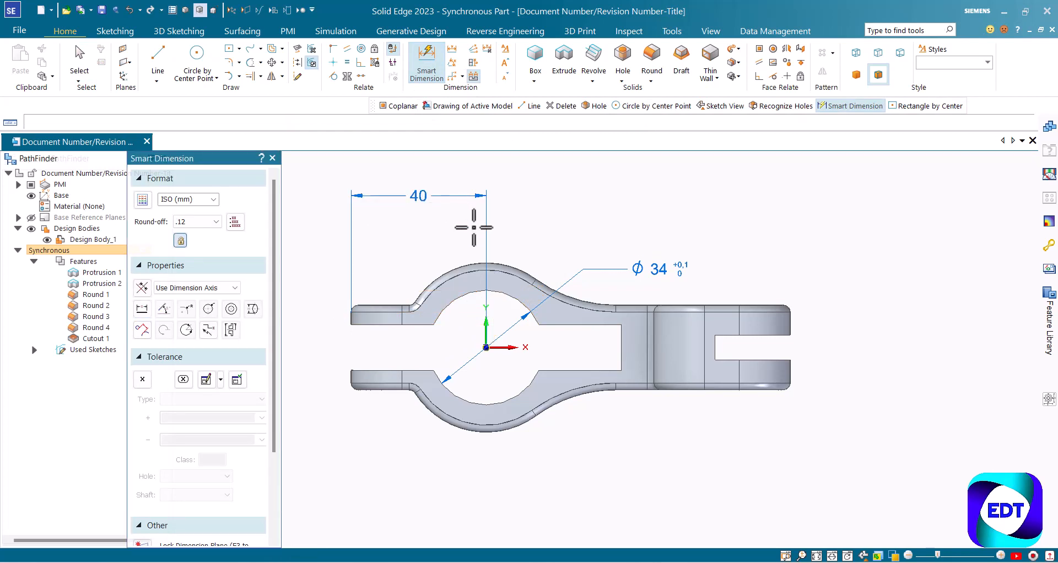
Dimension the distance from the hole's centre to the closed end of the central slot and set it to 34 mm
left_click(555, 218)
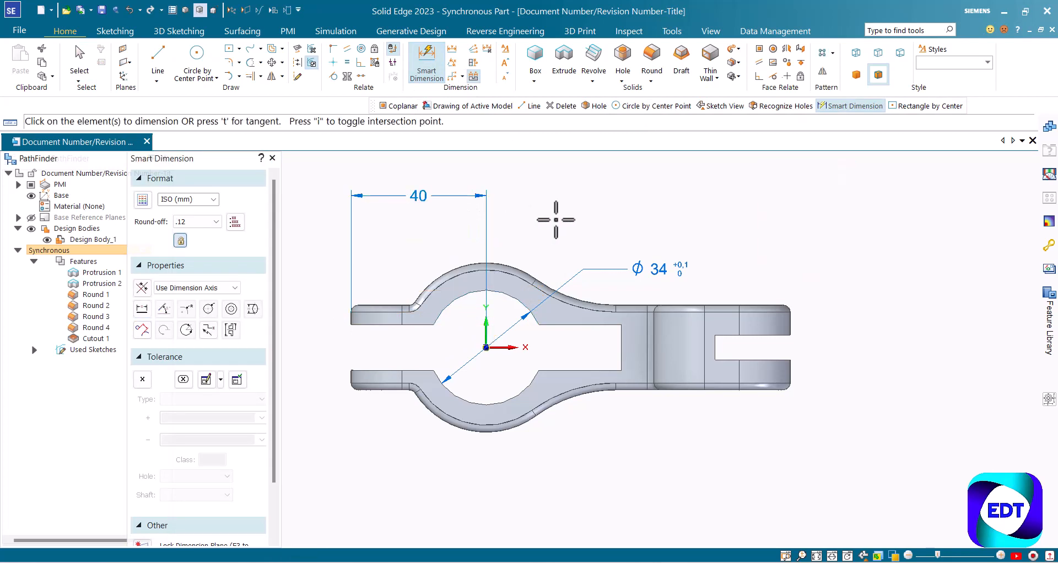
left_click(523, 303)
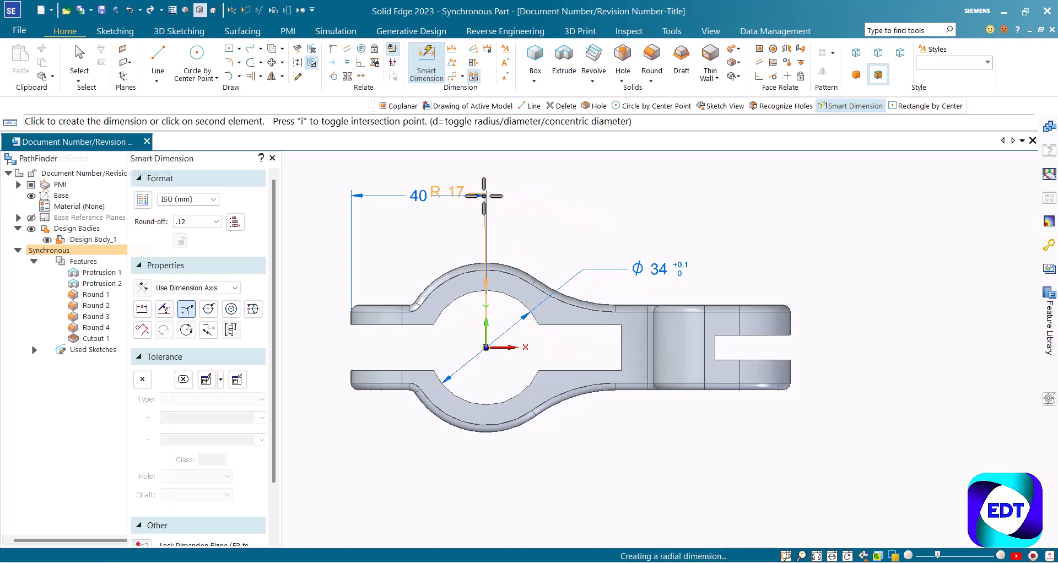
key("Escape")
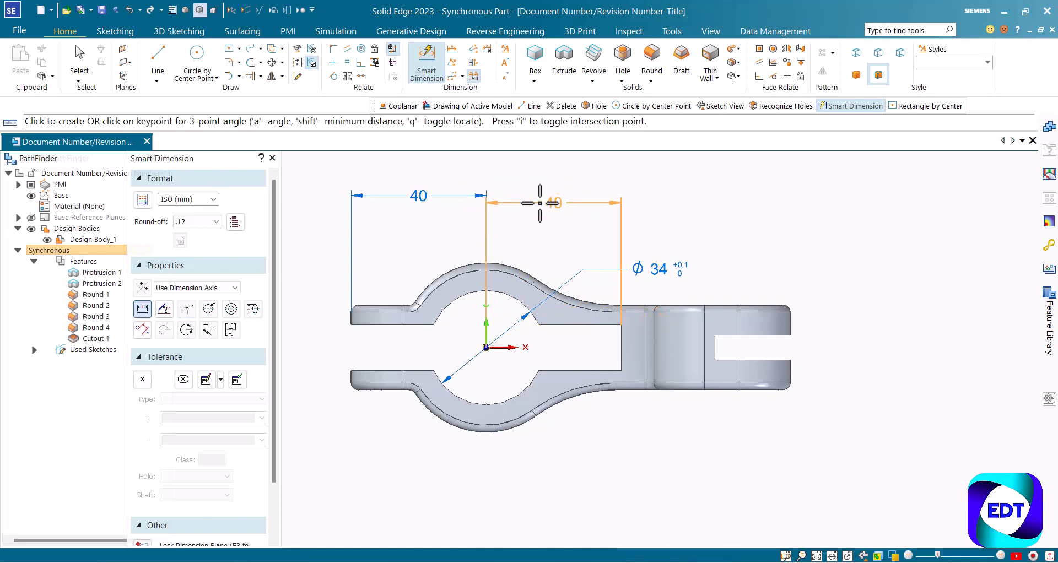
left_click(553, 196)
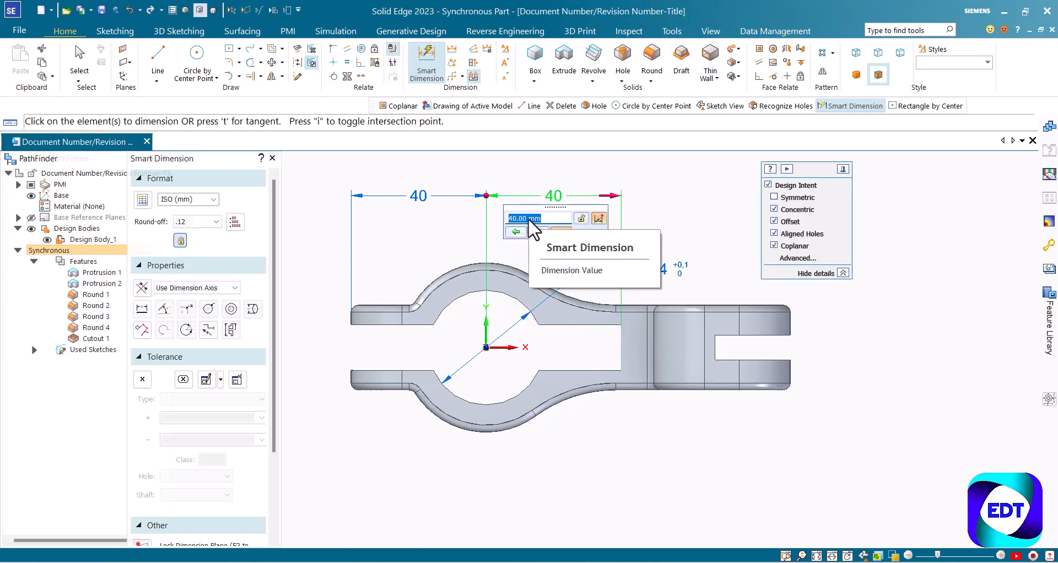
type("34")
key("Return")
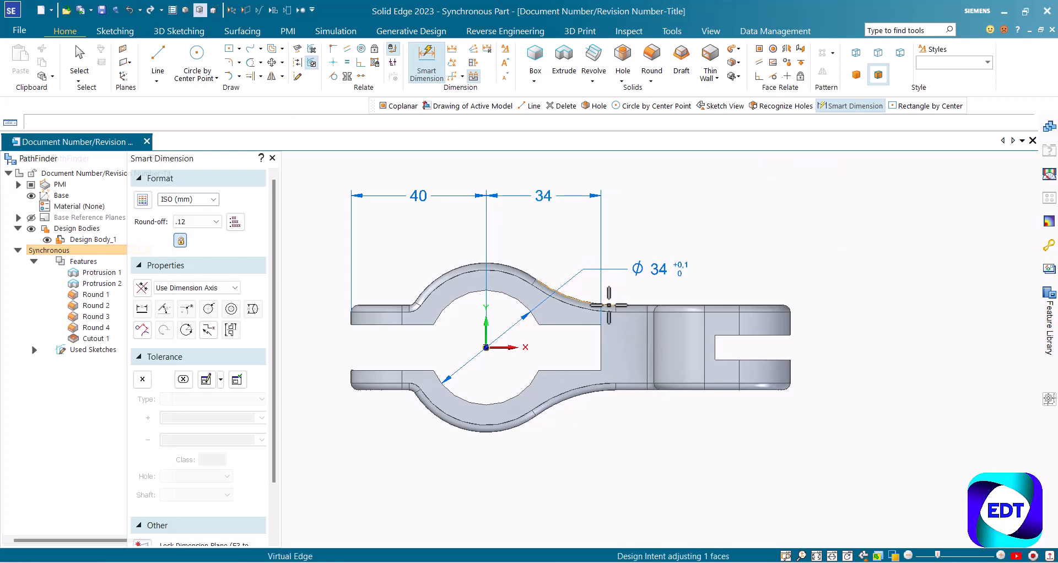
Dimension the depth of the end slot in the upright arm, placed above the part, and set it to 25 mm
left_click(791, 322)
left_click(715, 339)
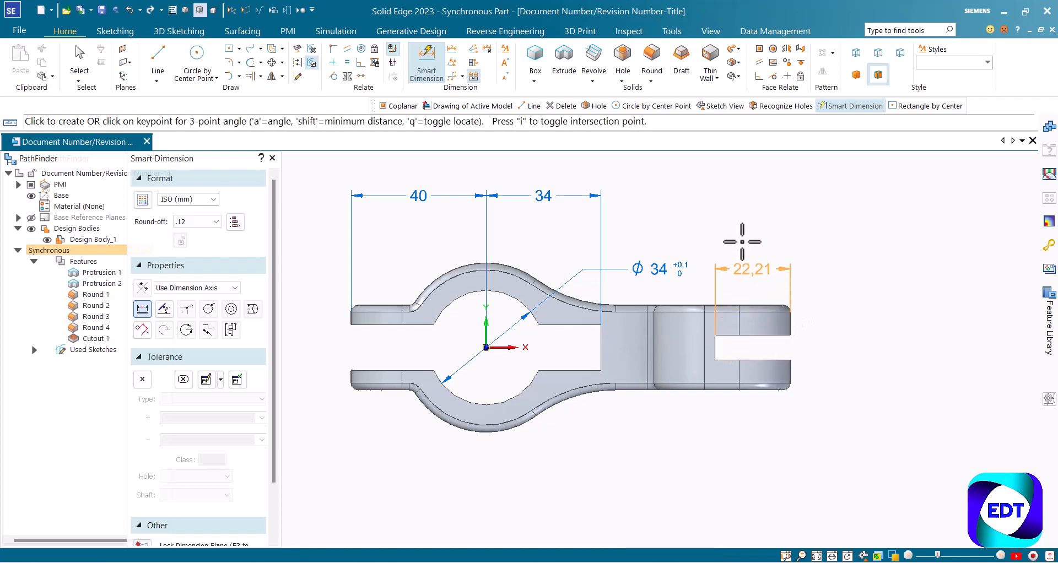
left_click(745, 195)
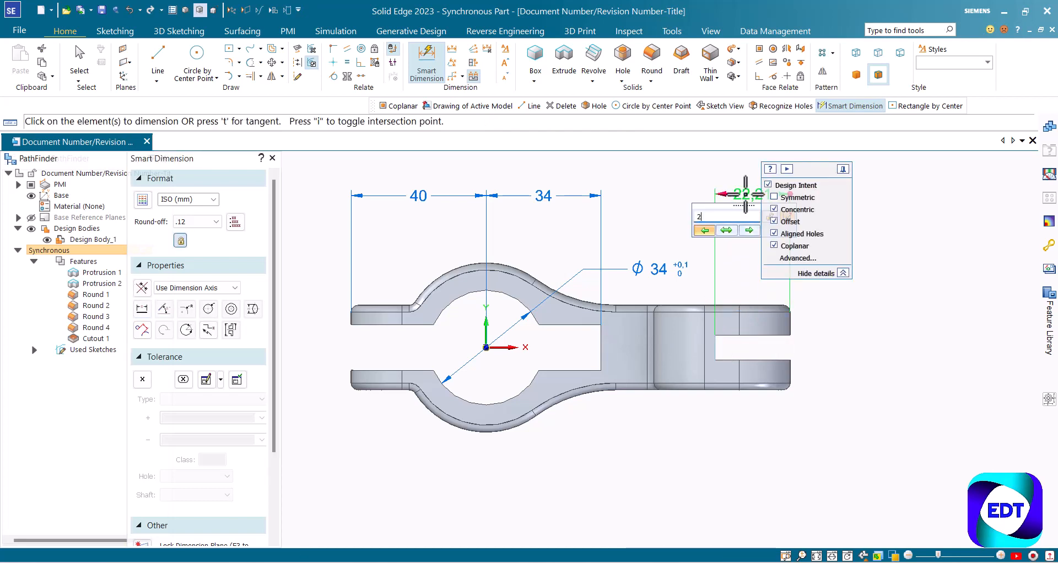
type("25")
key("Return")
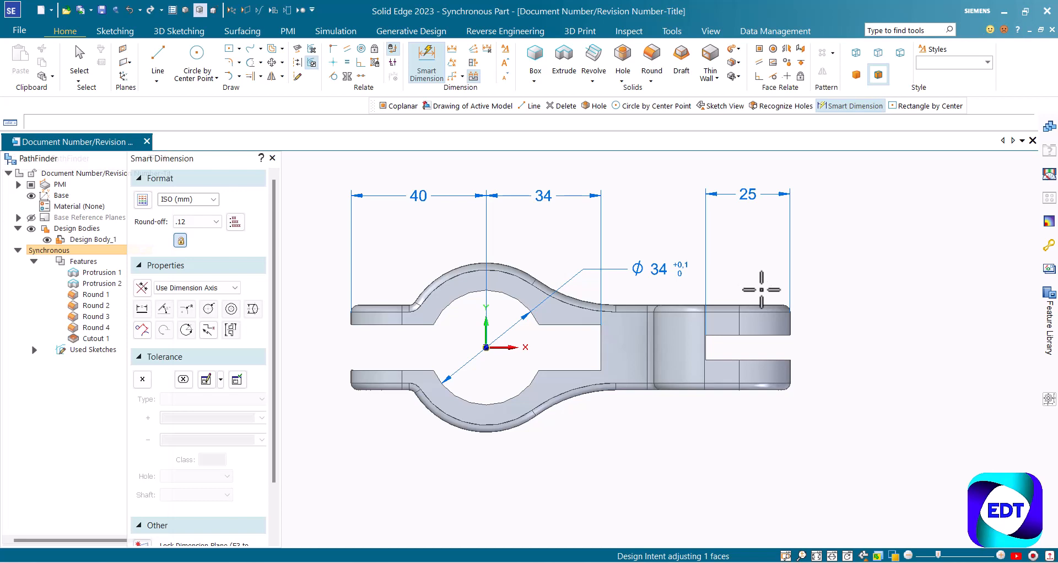
key("Escape")
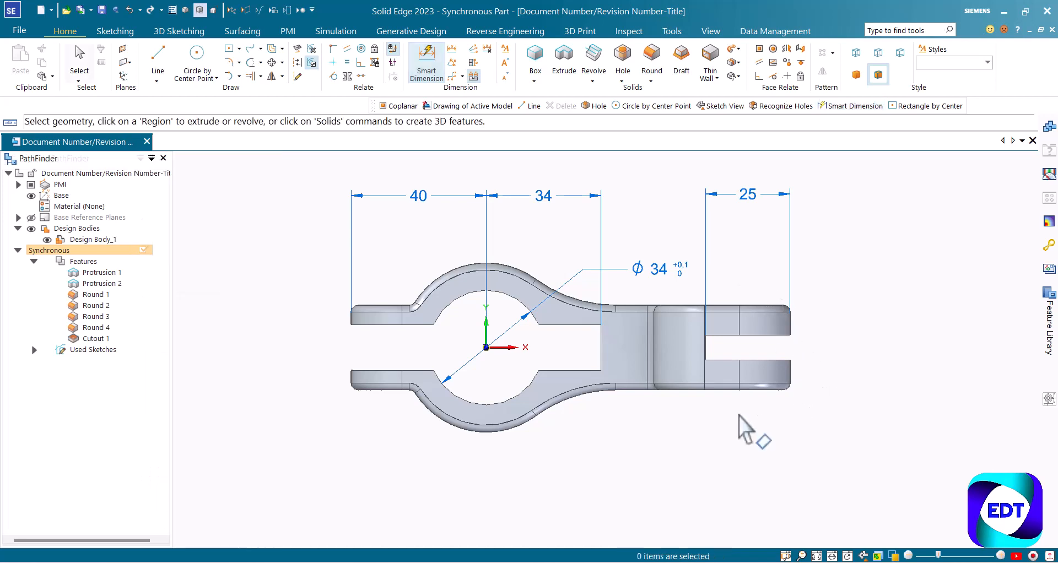
Dimension the upright arm's width in the X direction at its upper end and set it to 45 mm
middle_click_drag(713, 461, 704, 315)
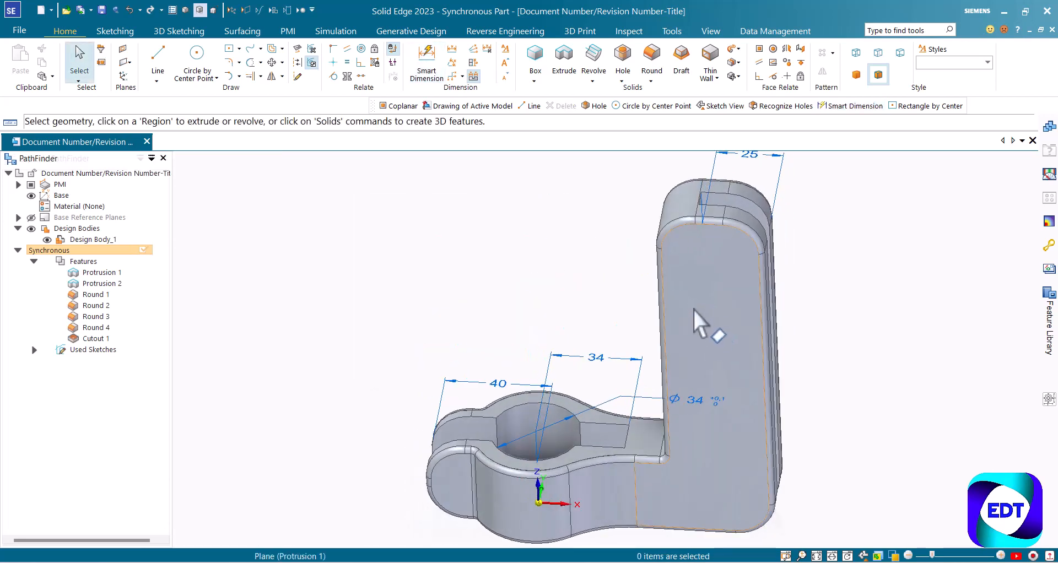
middle_click_drag(726, 269, 746, 293)
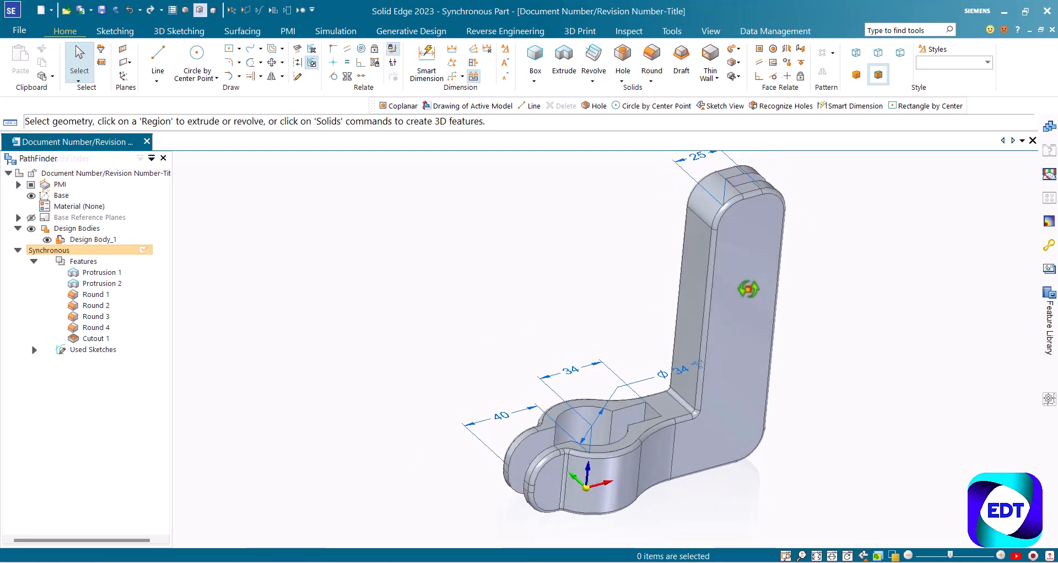
scroll(717, 234, "down", 3)
scroll(742, 210, "up", 2)
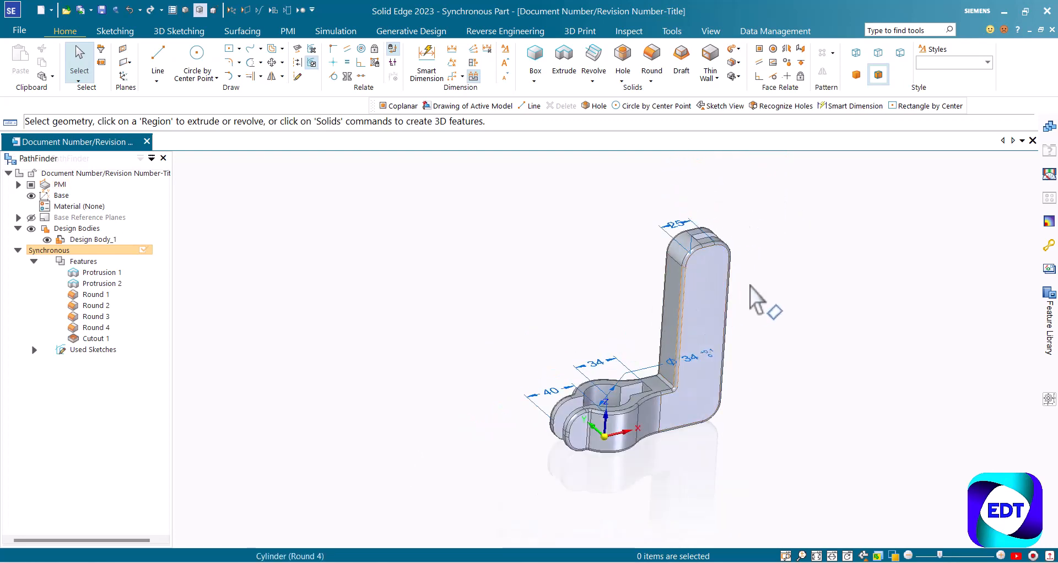
left_click(427, 58)
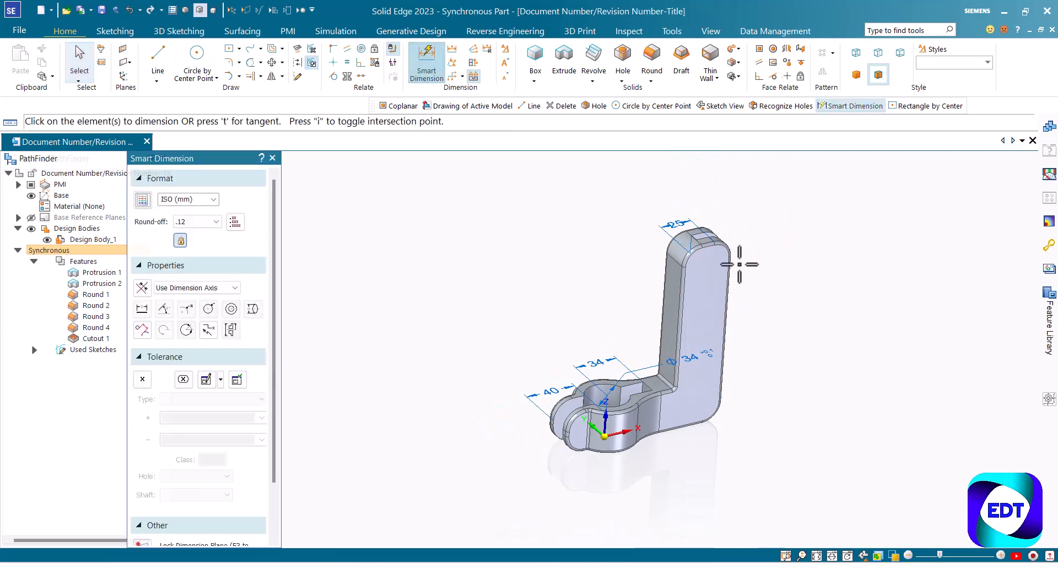
left_click(710, 245)
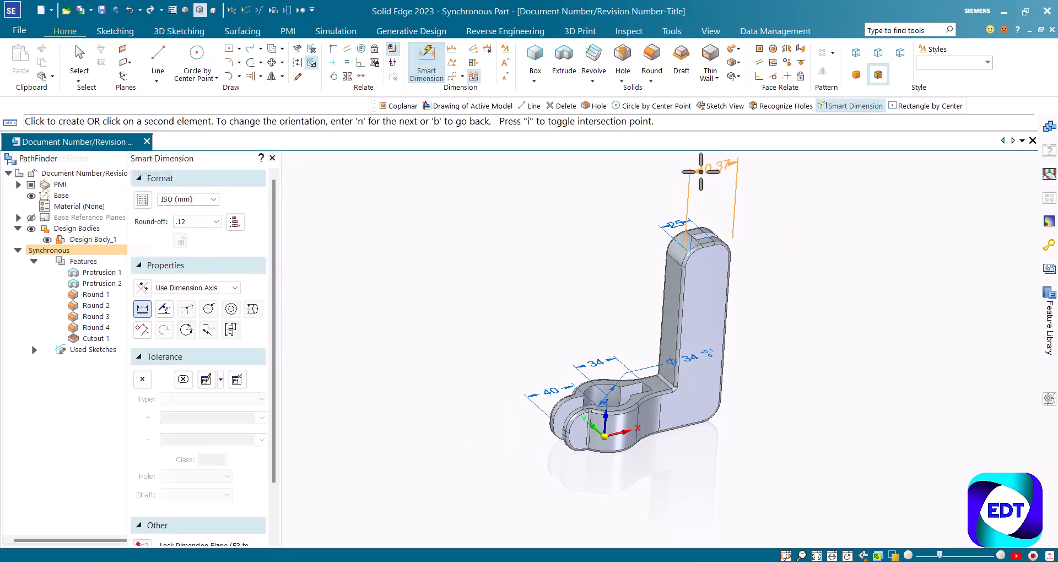
left_click(702, 167)
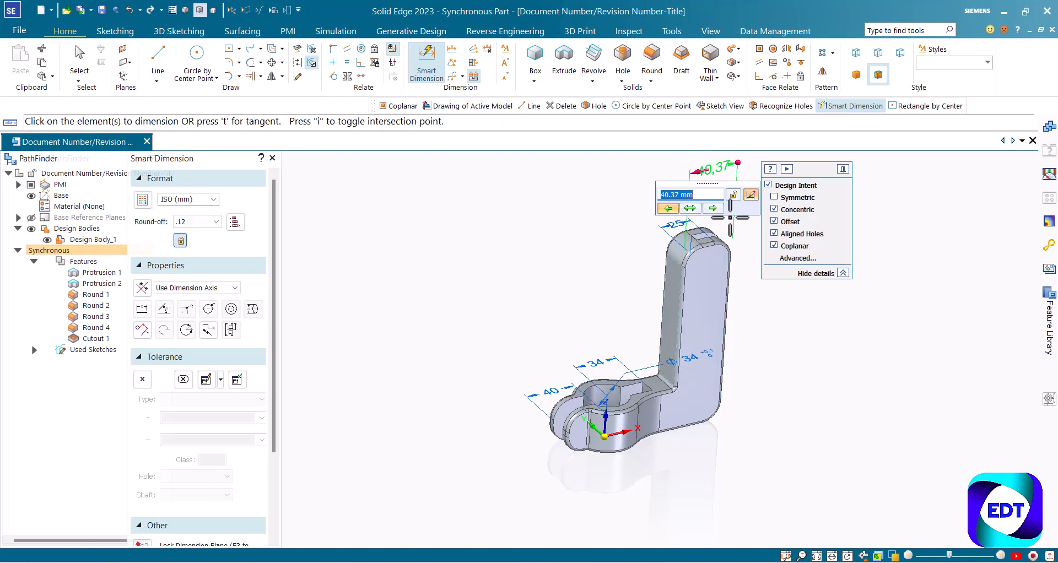
type("45")
key("Return")
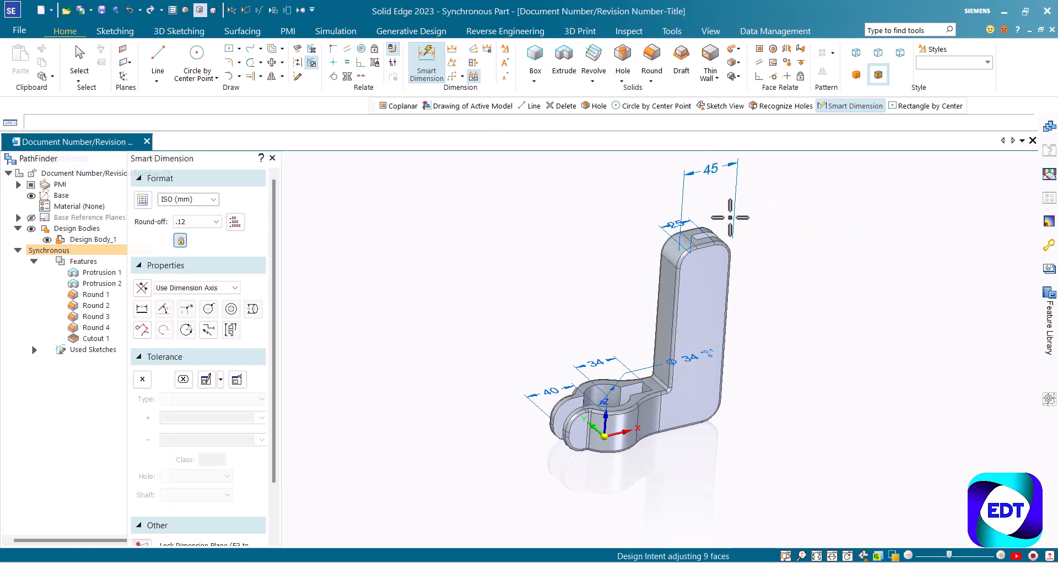
key("Escape")
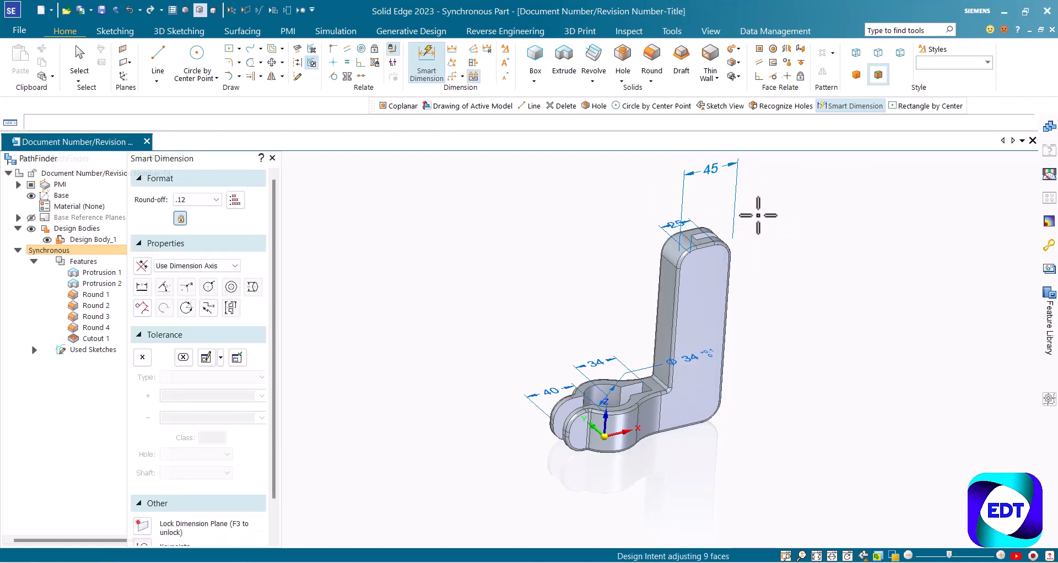
Make the side face of the shorter arm's slot coplanar with the upright arm's slot face, with Symmetric design intent on
scroll(752, 224, "down", 2)
scroll(767, 243, "up", 2)
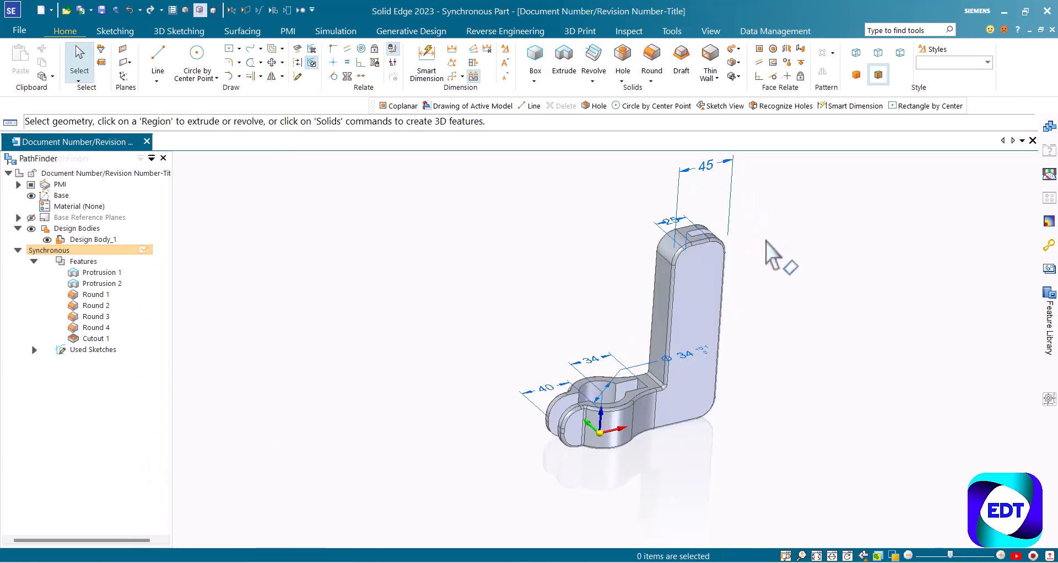
scroll(752, 231, "up", 2)
scroll(749, 235, "down", 2)
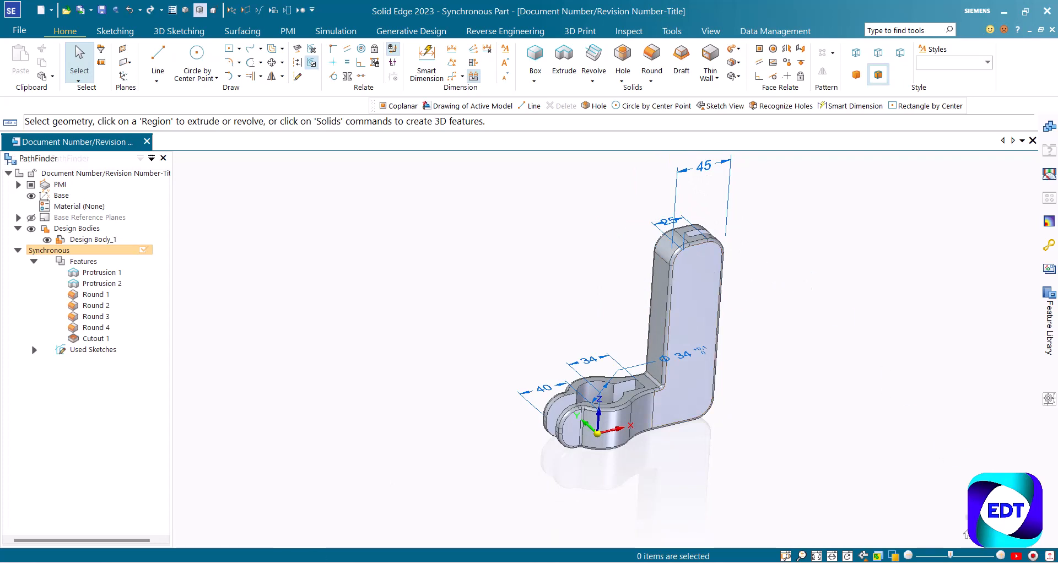
left_click(1005, 507)
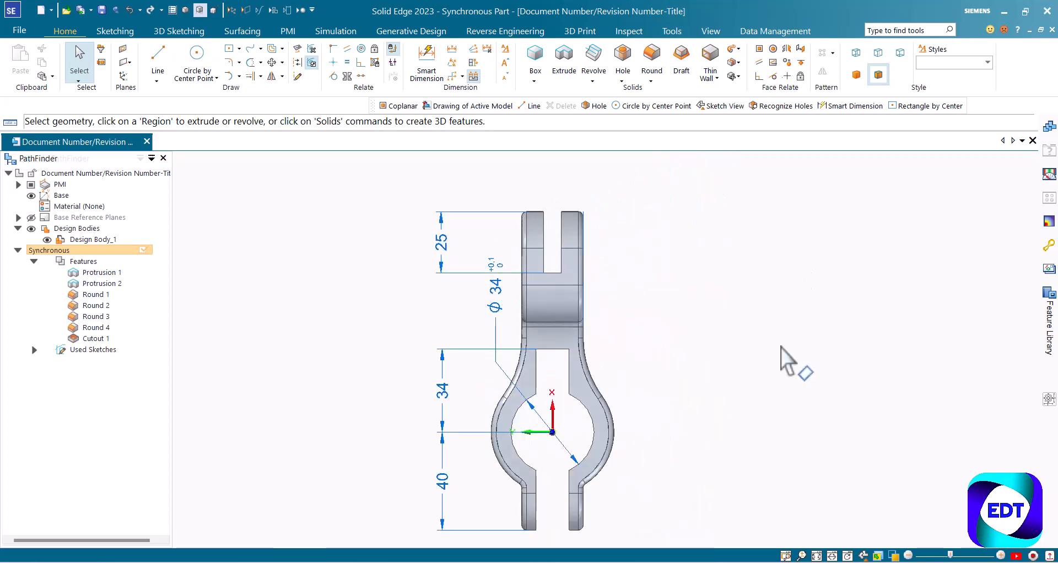
left_click(1016, 532)
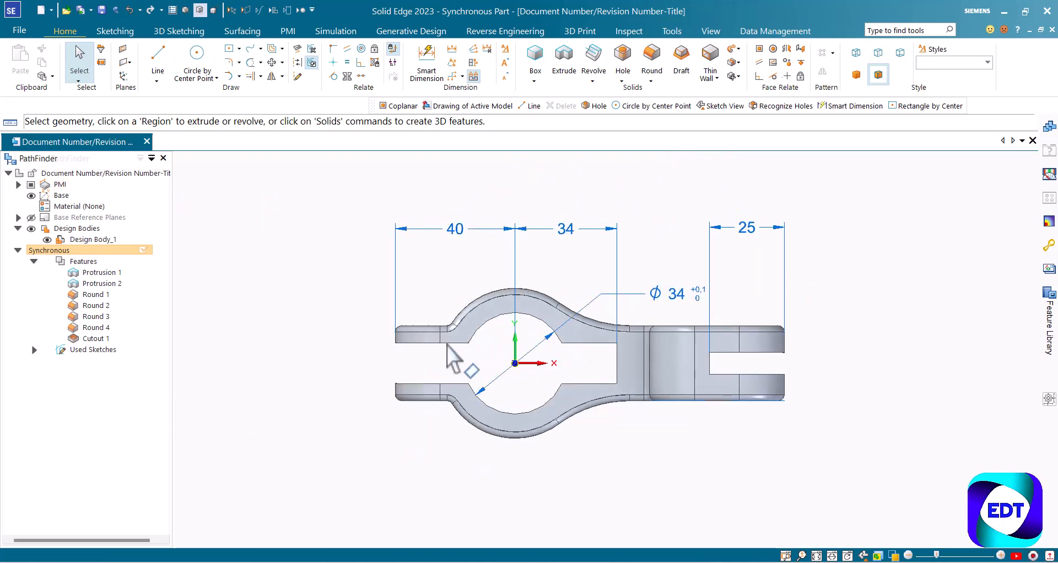
middle_click_drag(495, 361, 481, 311)
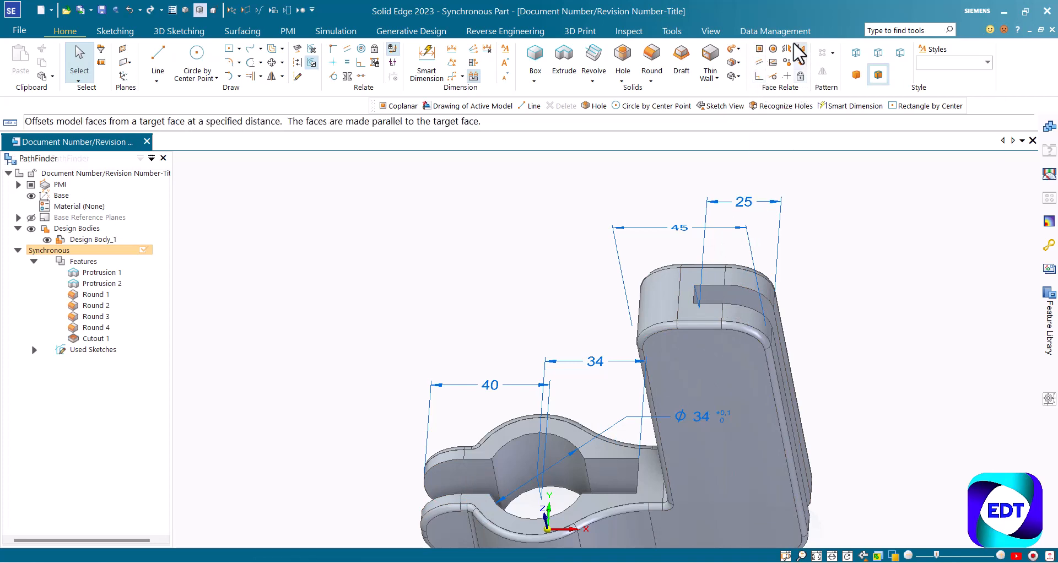
left_click(761, 50)
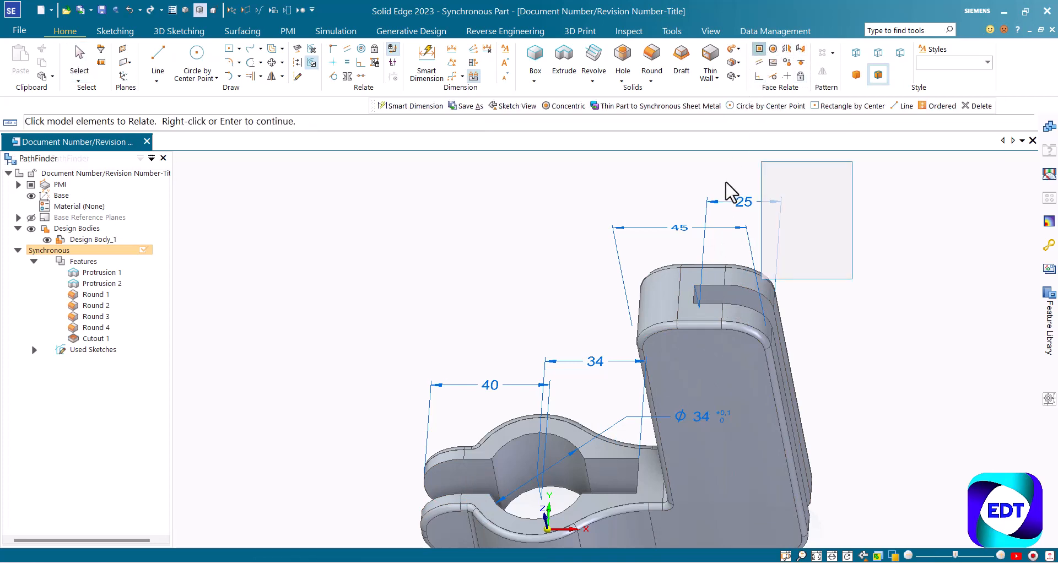
scroll(734, 194, "down", 1)
left_click(517, 409)
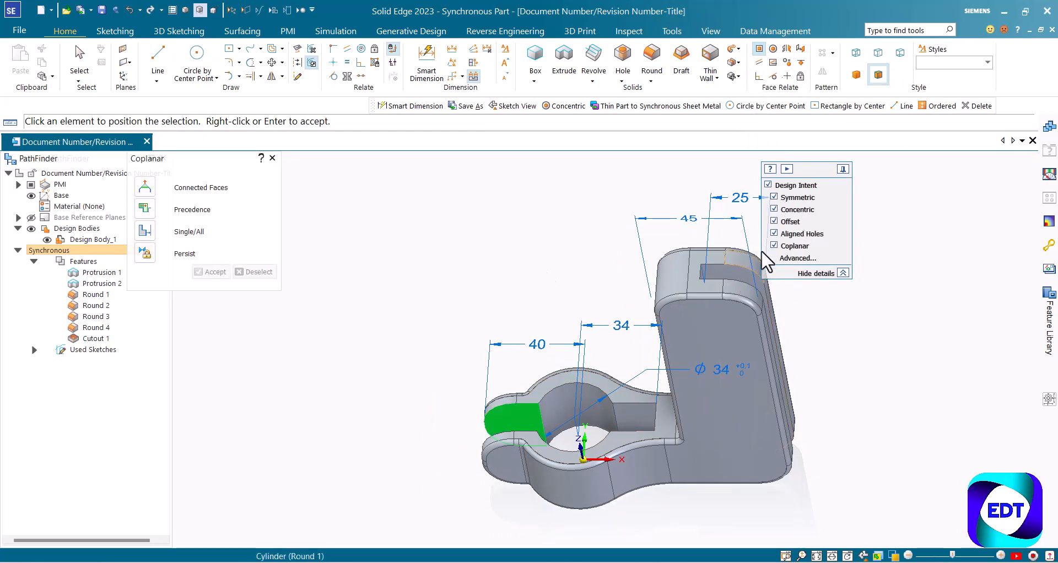
left_click(743, 273)
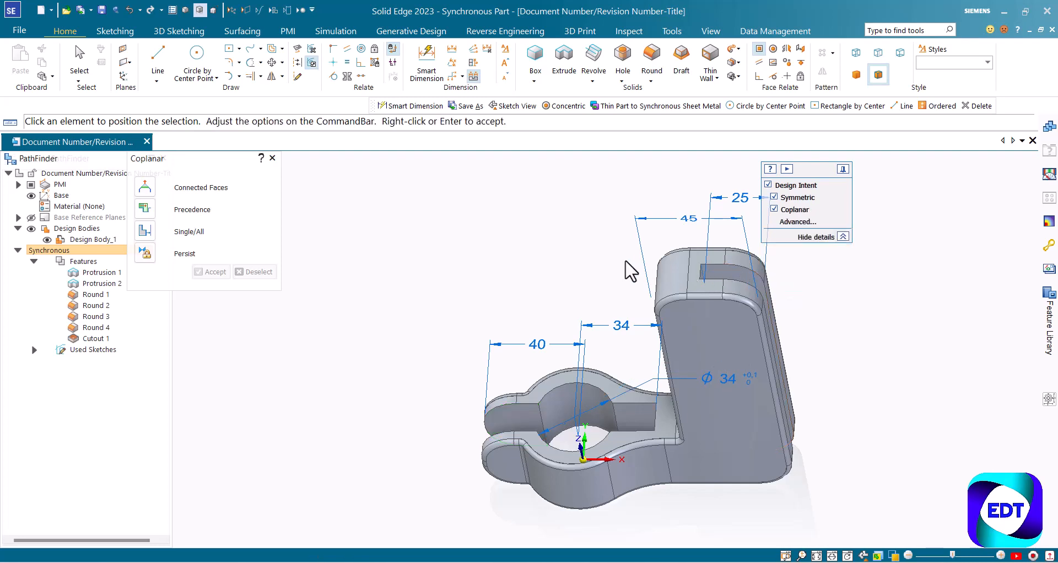
key("Escape")
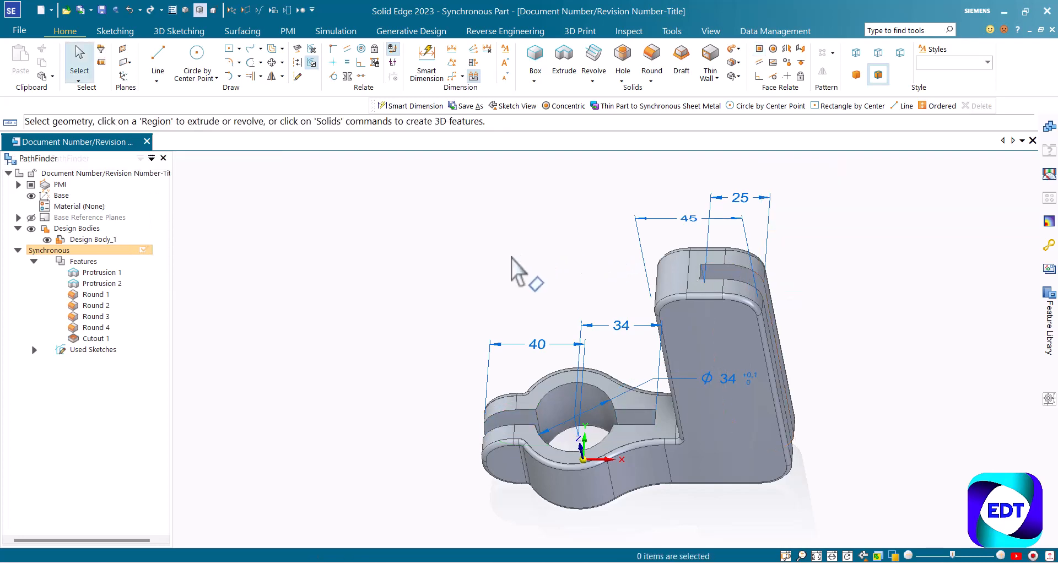
Dimension the width of the shorter arm's slot, placed beside its open end in the top view
mouse_move(513, 260)
middle_mouse_down()
mouse_move(546, 319)
mouse_move(524, 315)
mouse_move(524, 296)
middle_mouse_up()
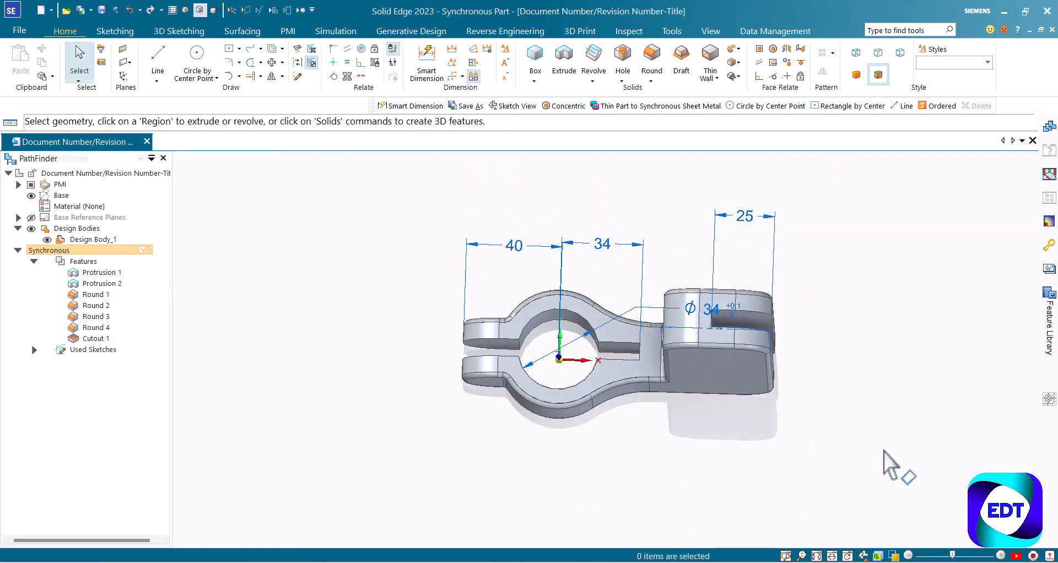
left_click(1007, 507)
scroll(788, 337, "down", 3)
scroll(677, 338, "up", 1)
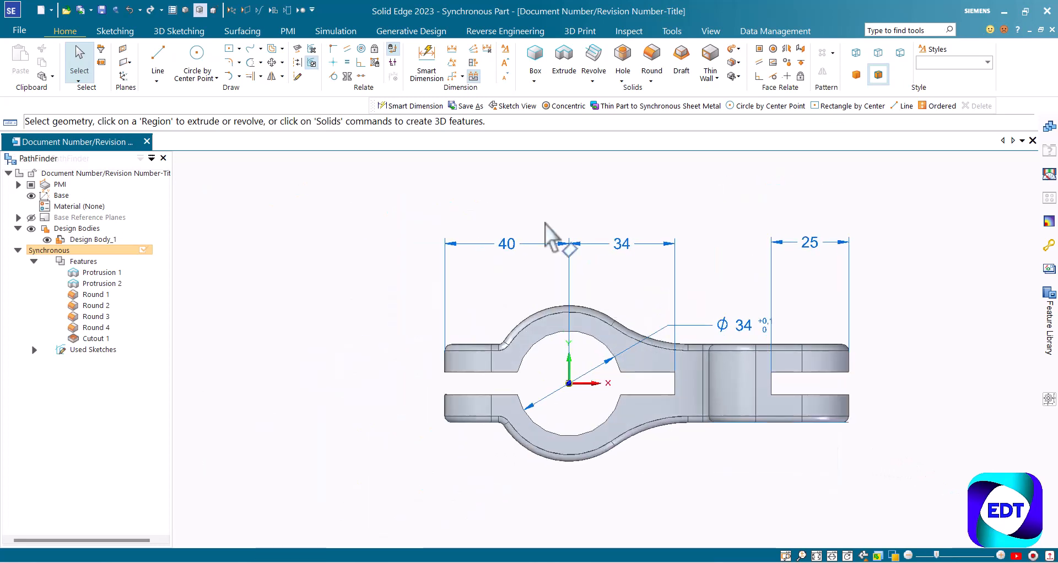
left_click(427, 64)
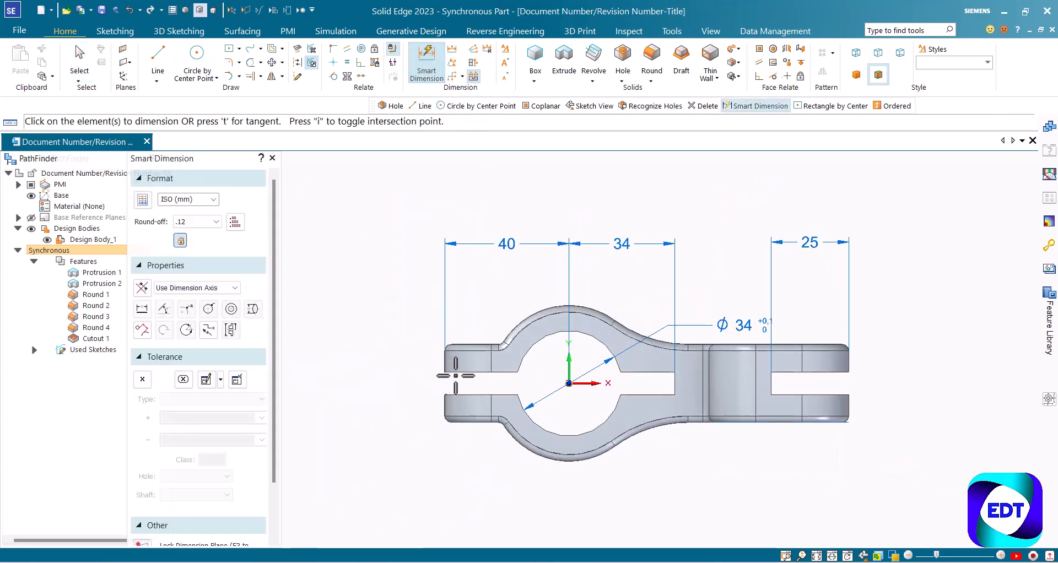
left_click(459, 394)
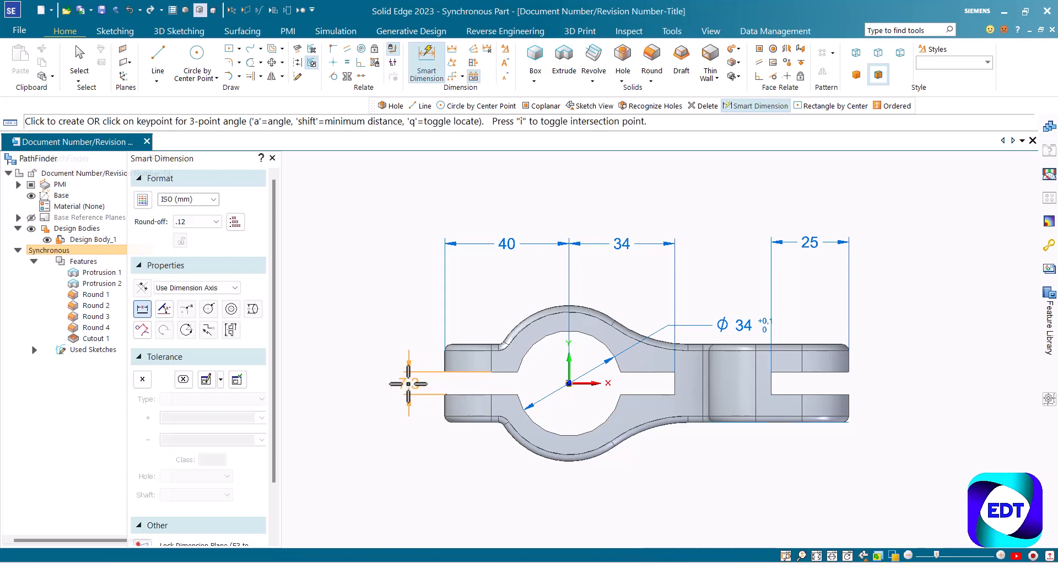
left_click(409, 386)
left_click(408, 383)
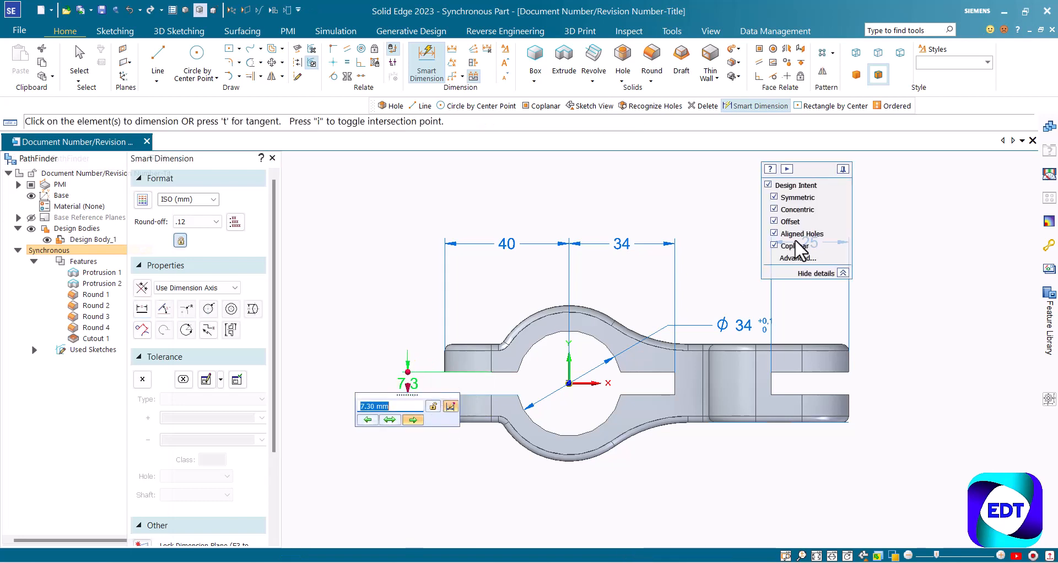
Set the slot width to 8 mm, moving both sides equally, with Offset design intent turned off
left_click(792, 220)
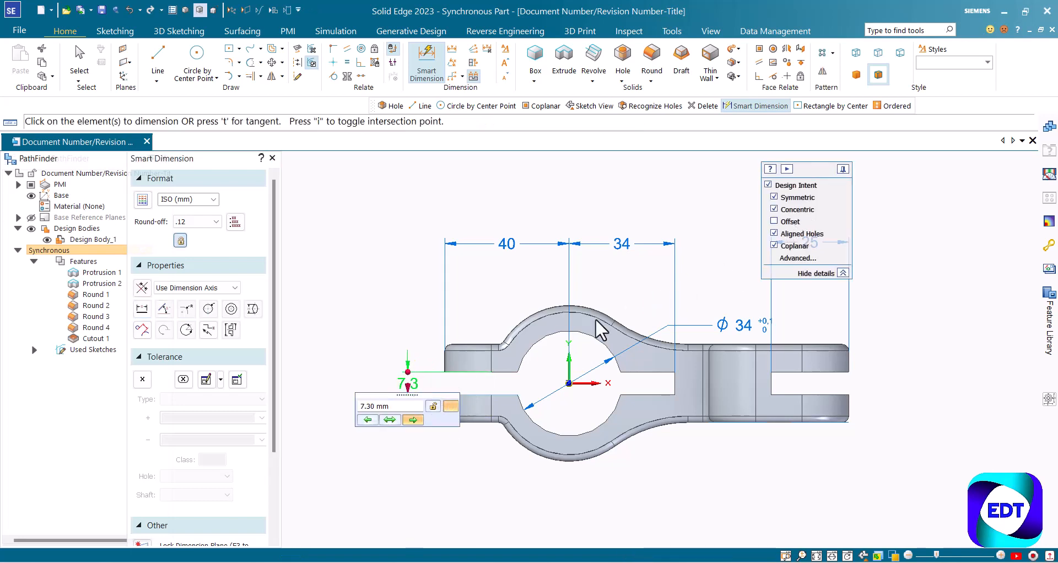
left_click(386, 421)
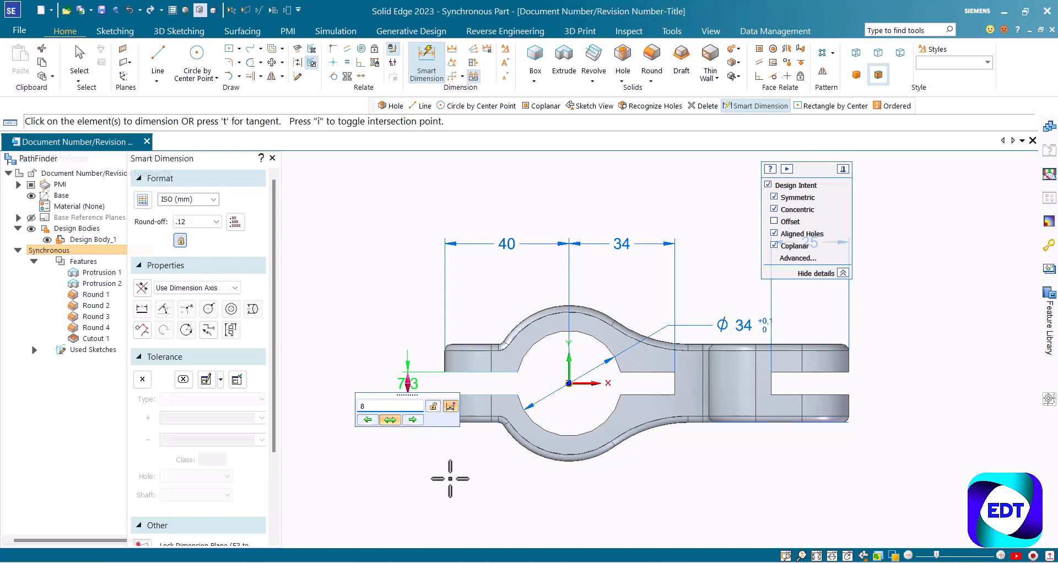
type("8")
key("Return")
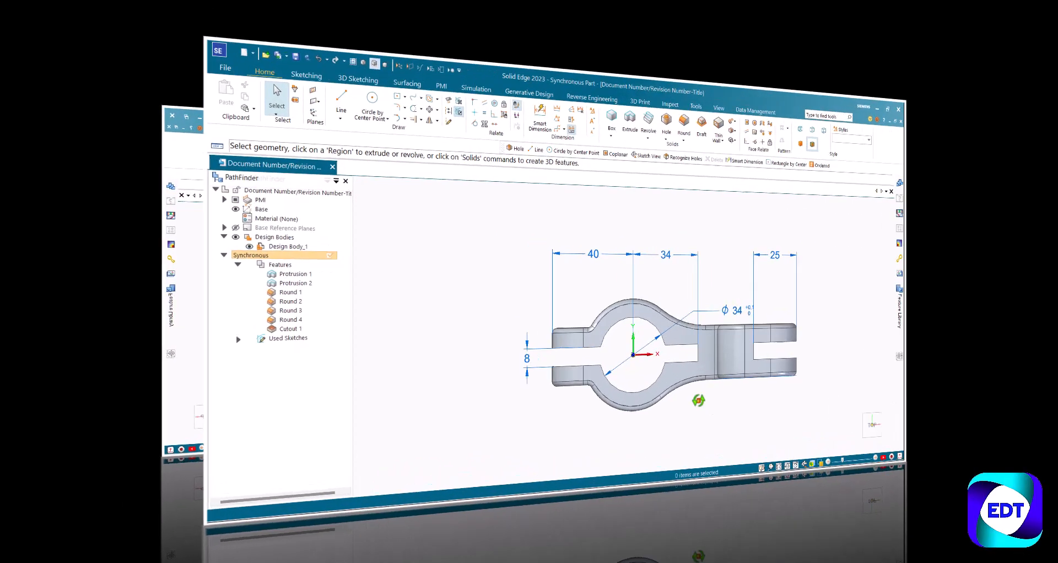
Display all of the part's PMI dimensions on the model
middle_click_drag(699, 401, 602, 313)
scroll(601, 313, "down", 4)
scroll(631, 381, "up", 1)
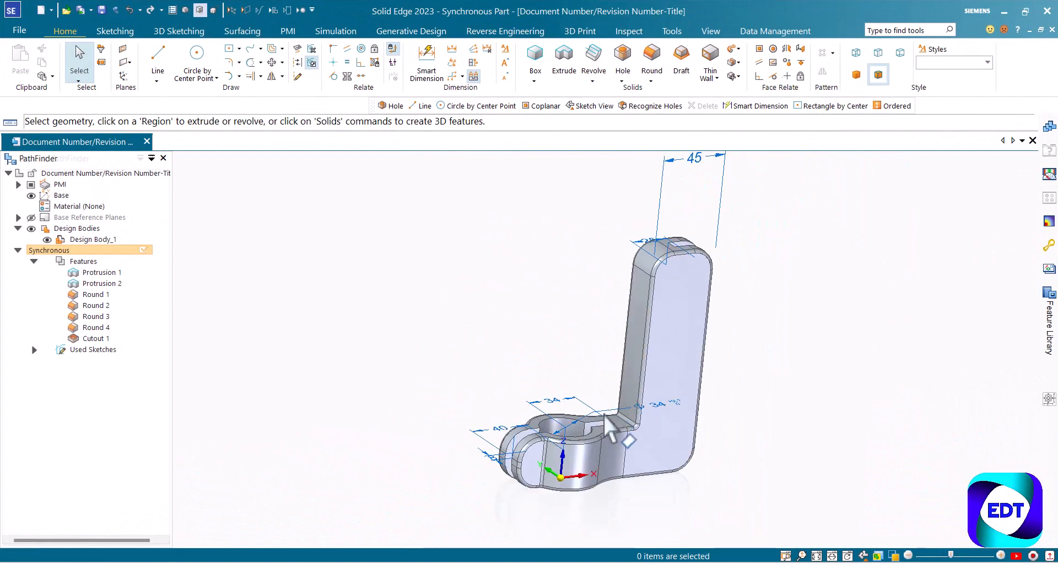
middle_click_drag(605, 417, 610, 443)
scroll(595, 419, "up", 2)
scroll(594, 408, "down", 2)
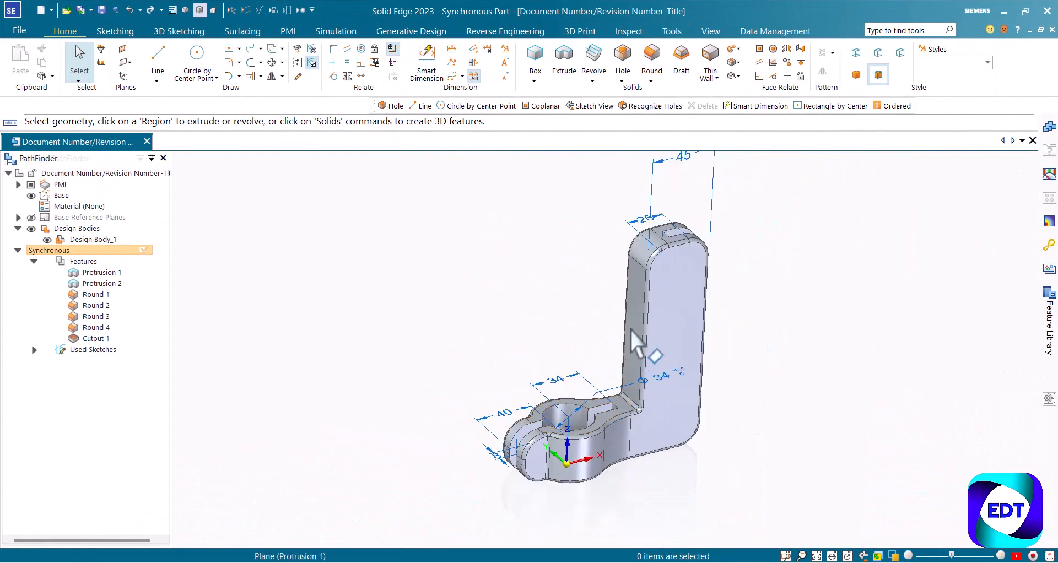
left_click(31, 185)
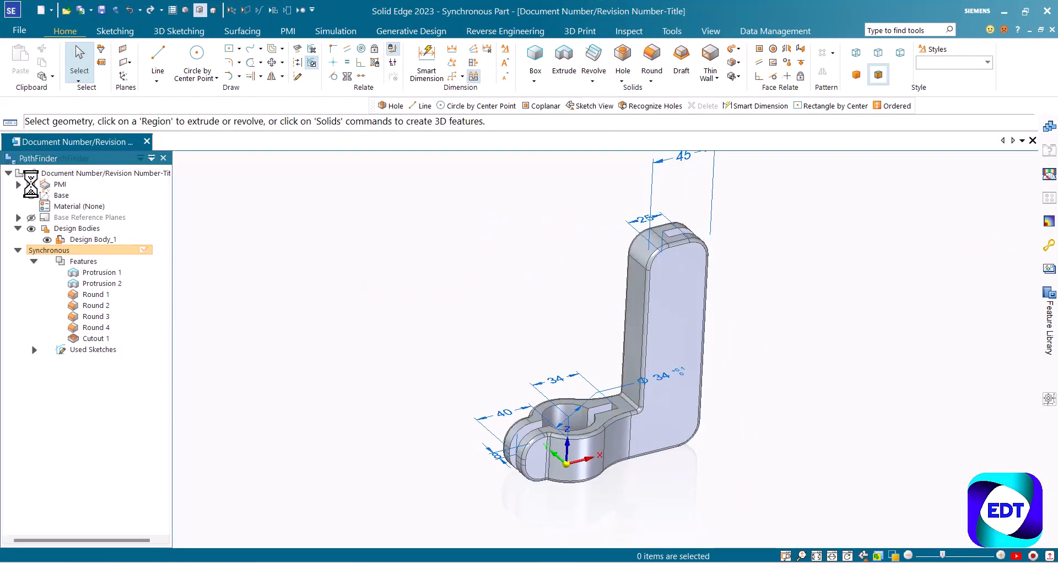
left_click(30, 185)
middle_click_drag(343, 221, 379, 251)
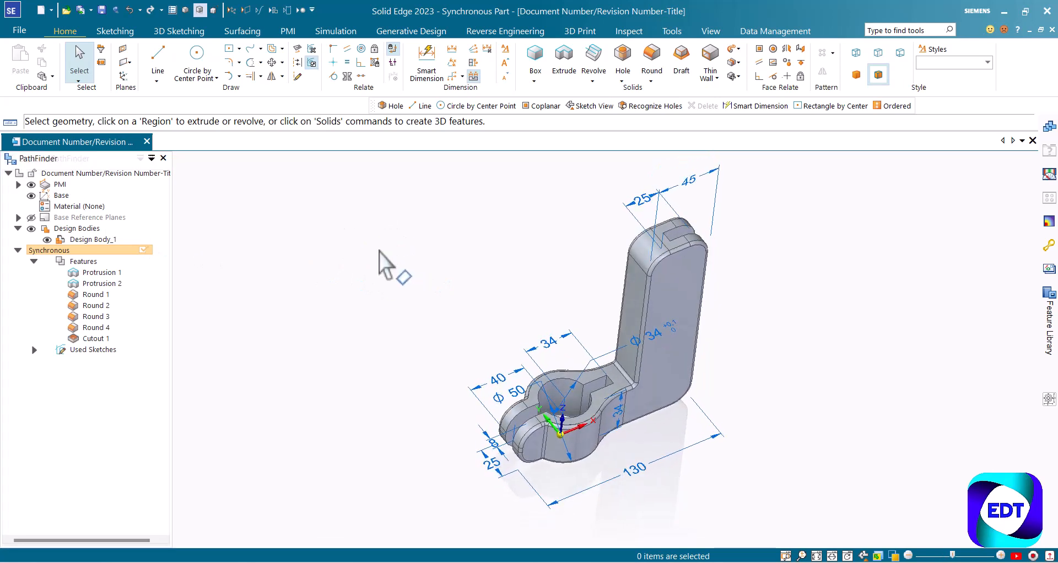
Hide all of the part's PMI dimensions so only the solid model is displayed
left_click(31, 185)
scroll(717, 339, "up", 2)
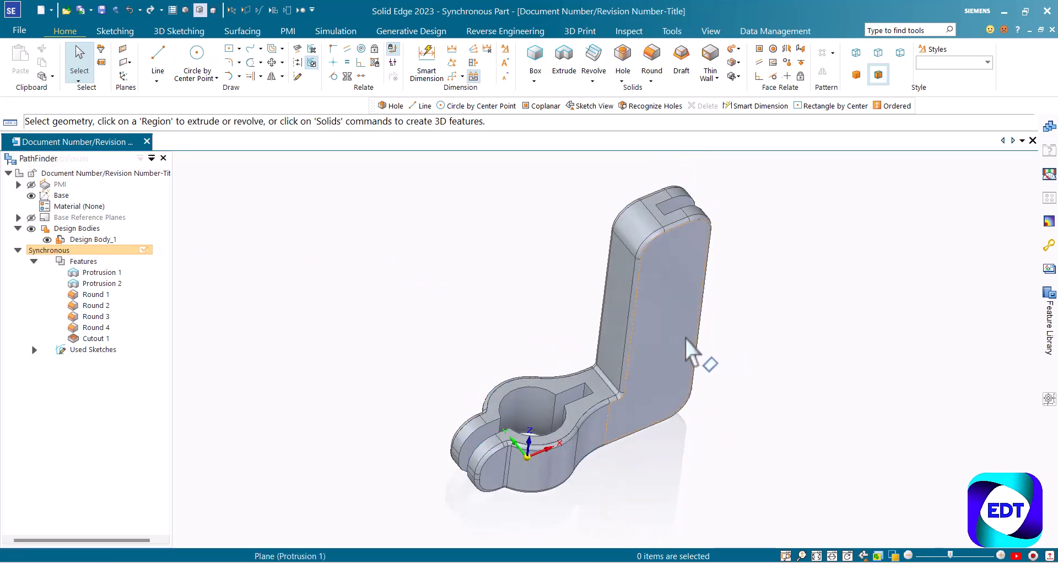
scroll(601, 269, "down", 4)
scroll(686, 253, "up", 2)
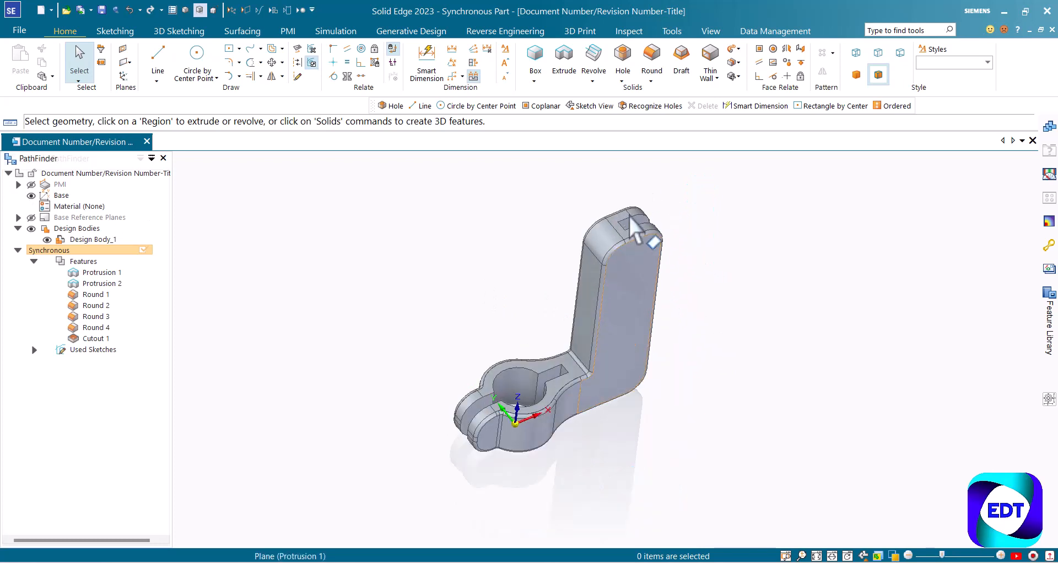
Start a hole feature and lock its placement to the upright arm's broad side face
middle_click_drag(629, 215, 610, 118)
left_click(623, 81)
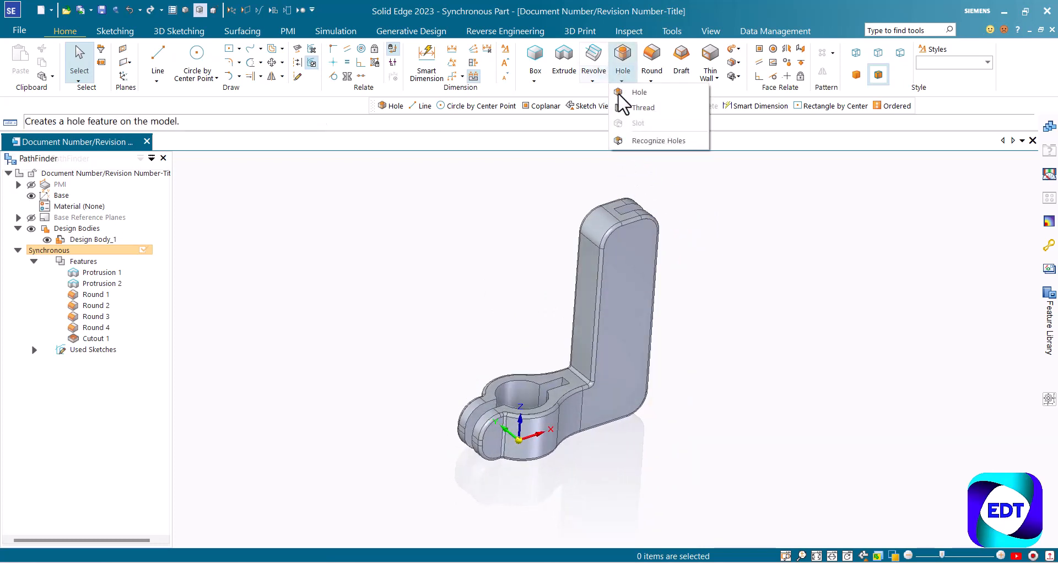
left_click(625, 98)
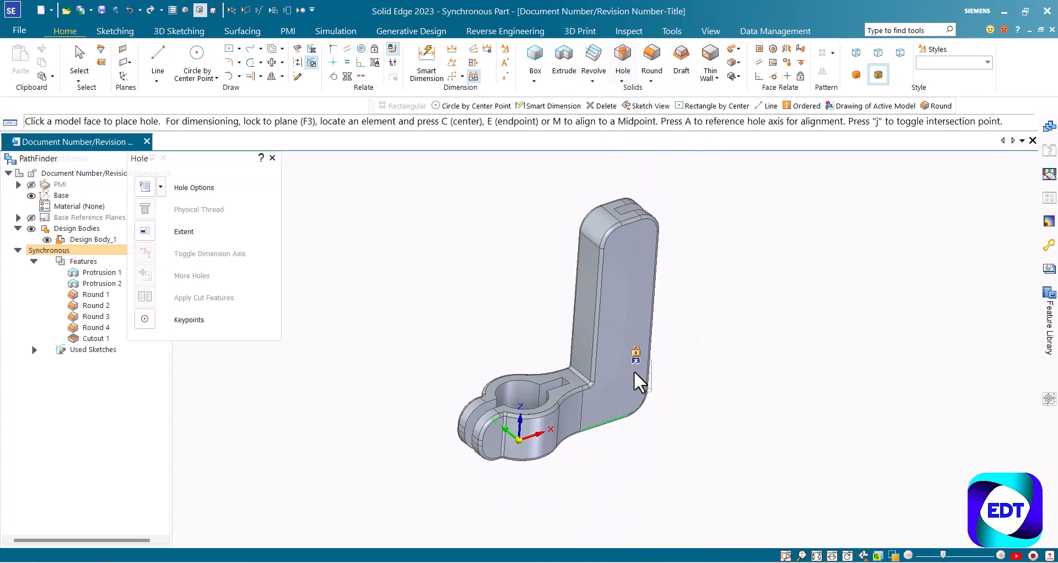
scroll(631, 393, "up", 3)
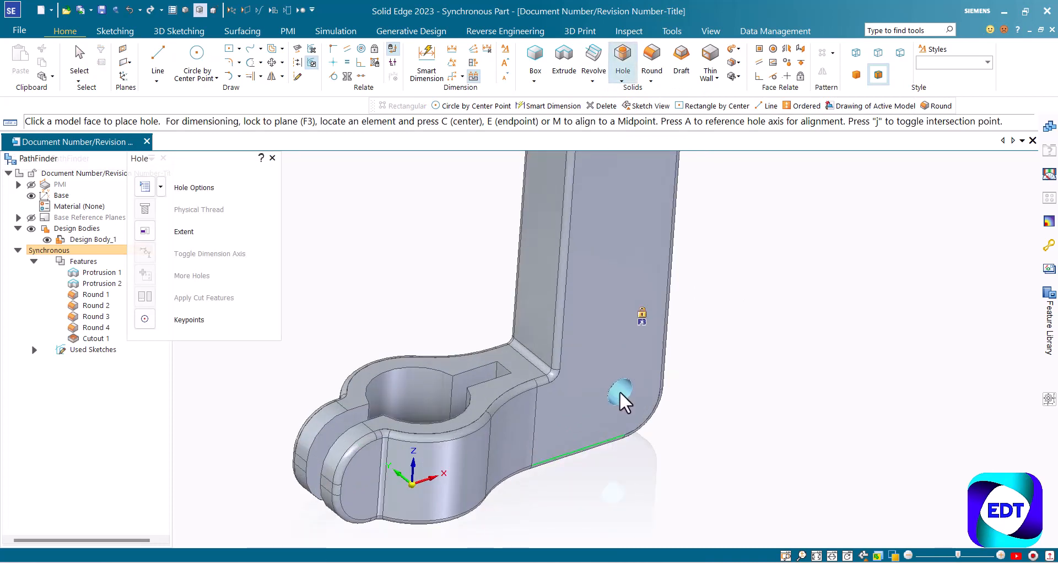
key("F3")
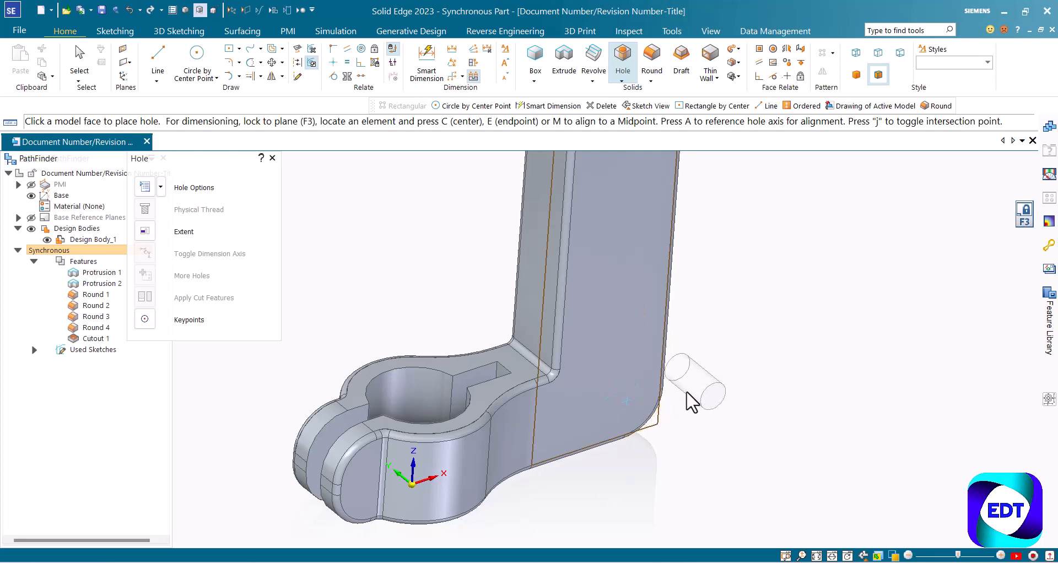
Place a hole with the saved M6 C'Bore settings at the centre of the arm's lower rounded corner
left_click(148, 189)
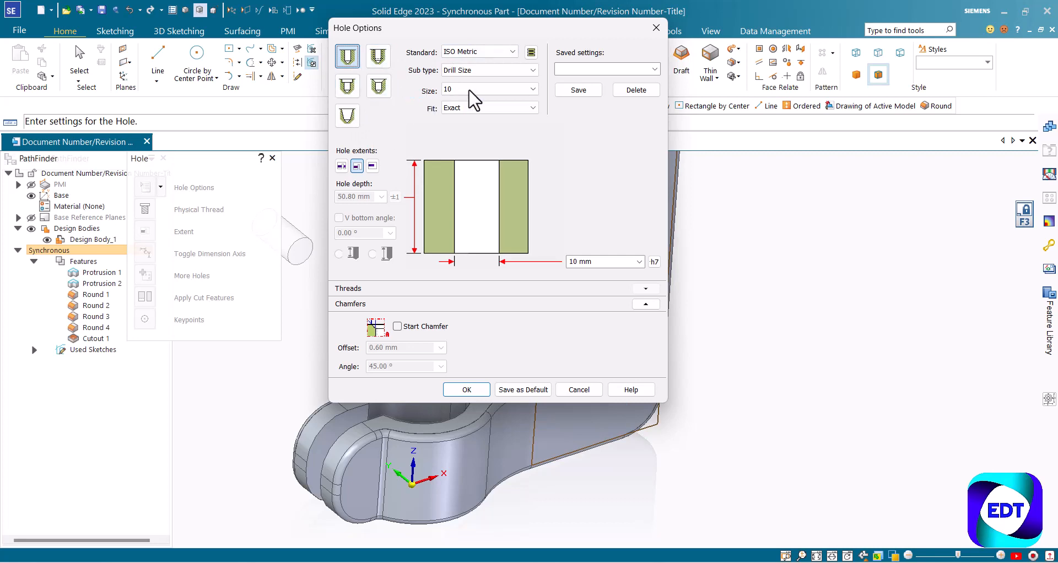
left_click(655, 69)
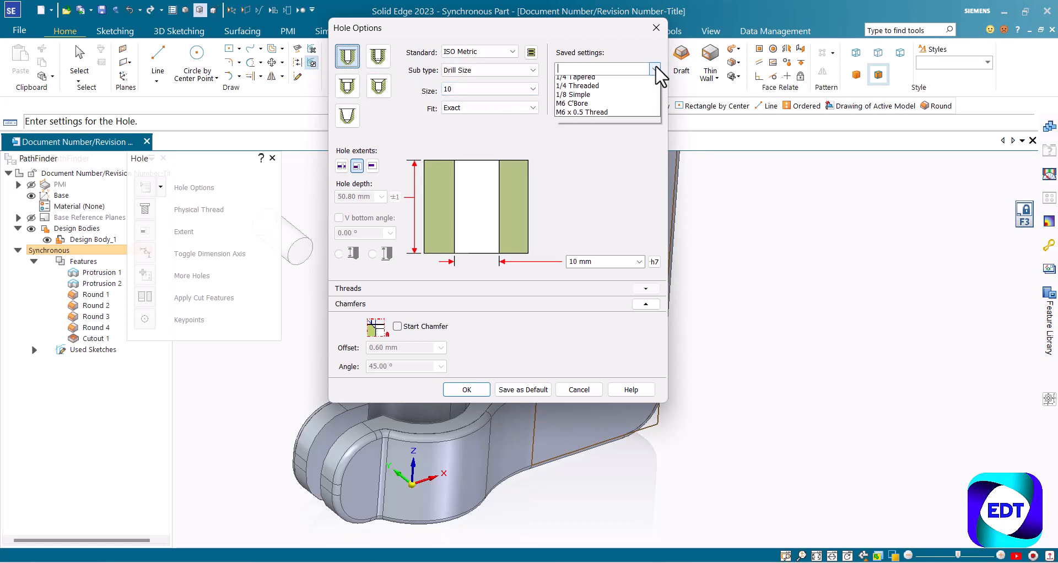
left_click(634, 124)
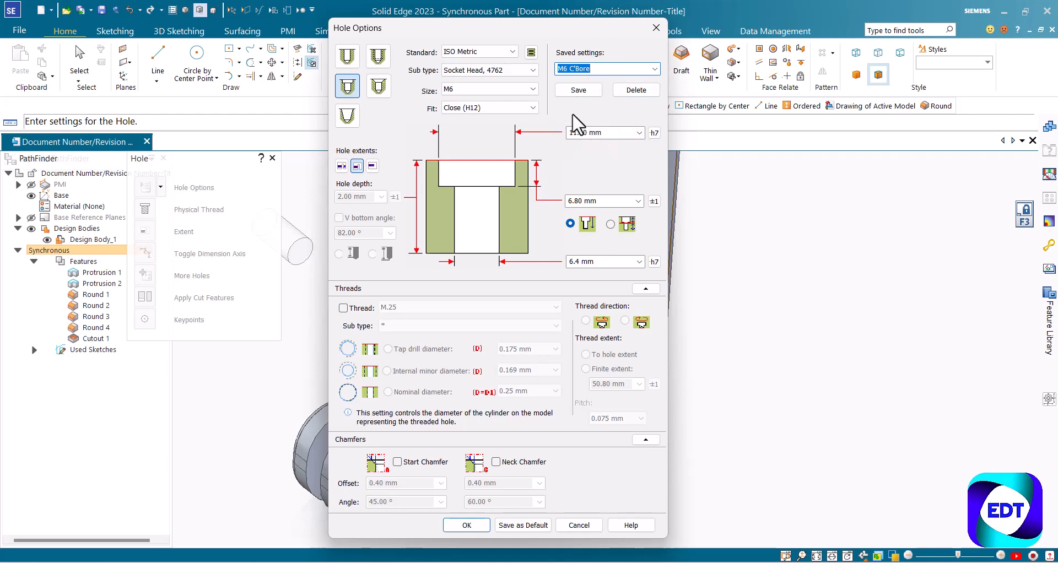
left_click(533, 88)
left_click(533, 89)
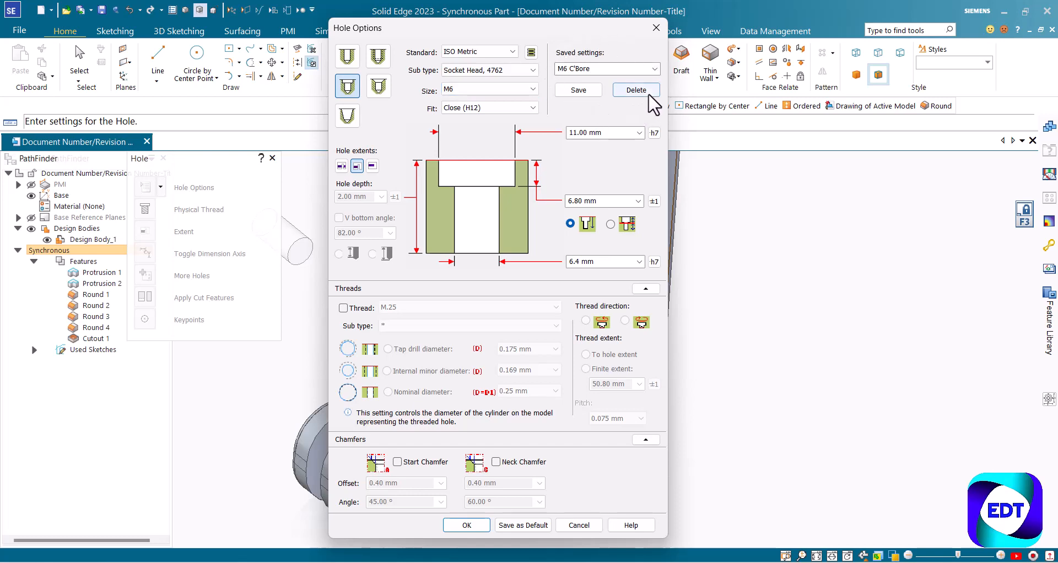
left_click(484, 526)
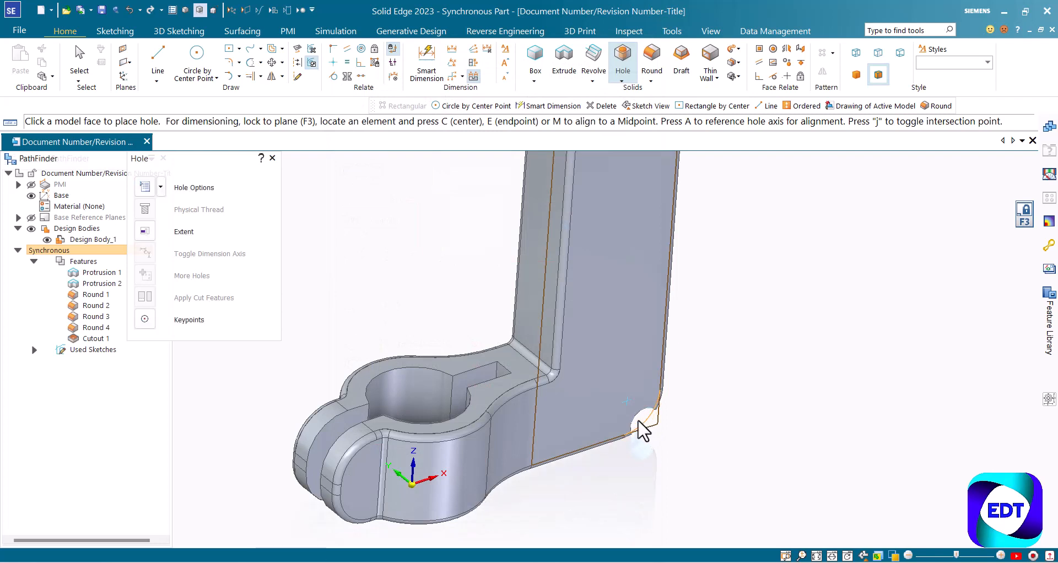
left_click(627, 402)
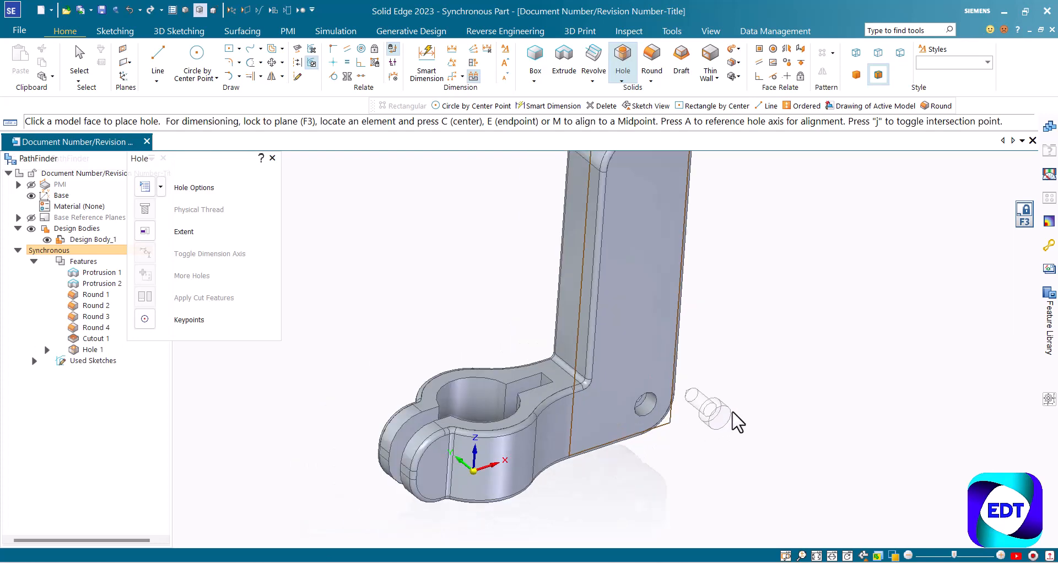
middle_click_drag(739, 386, 735, 339)
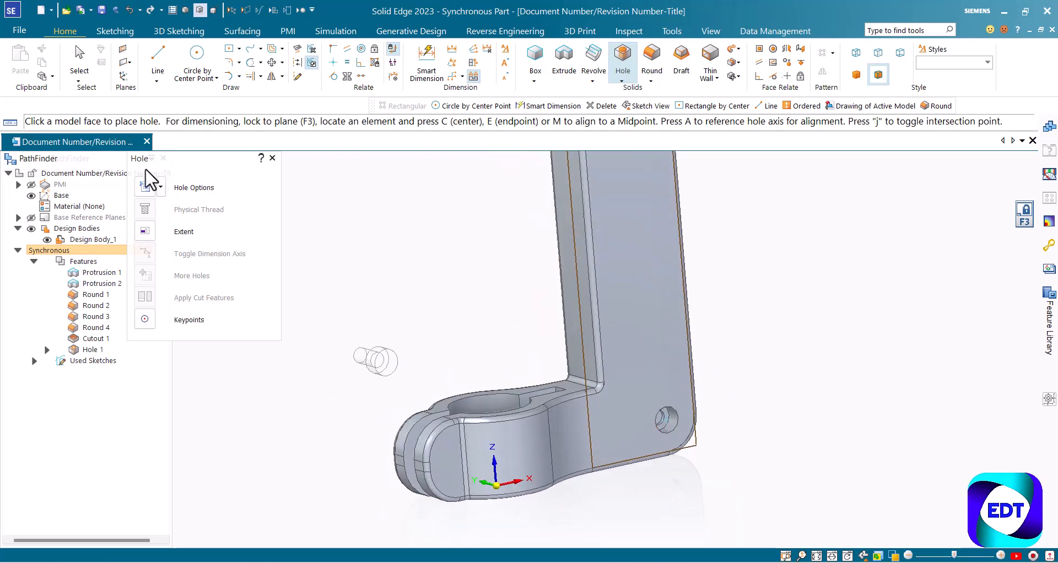
Switch the hole type in the hole options to a simple Drill Size hole
left_click(145, 187)
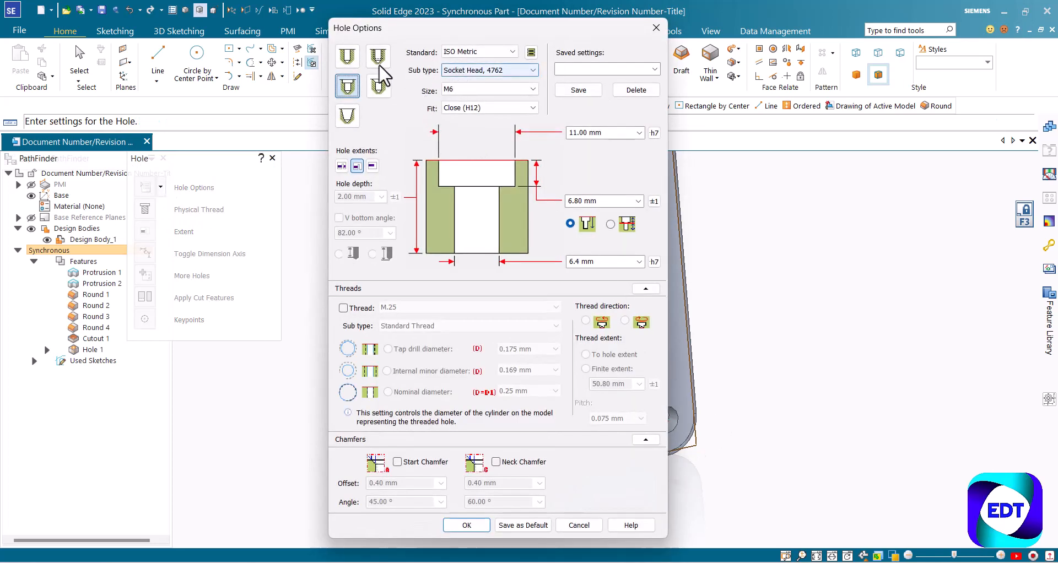
left_click(347, 56)
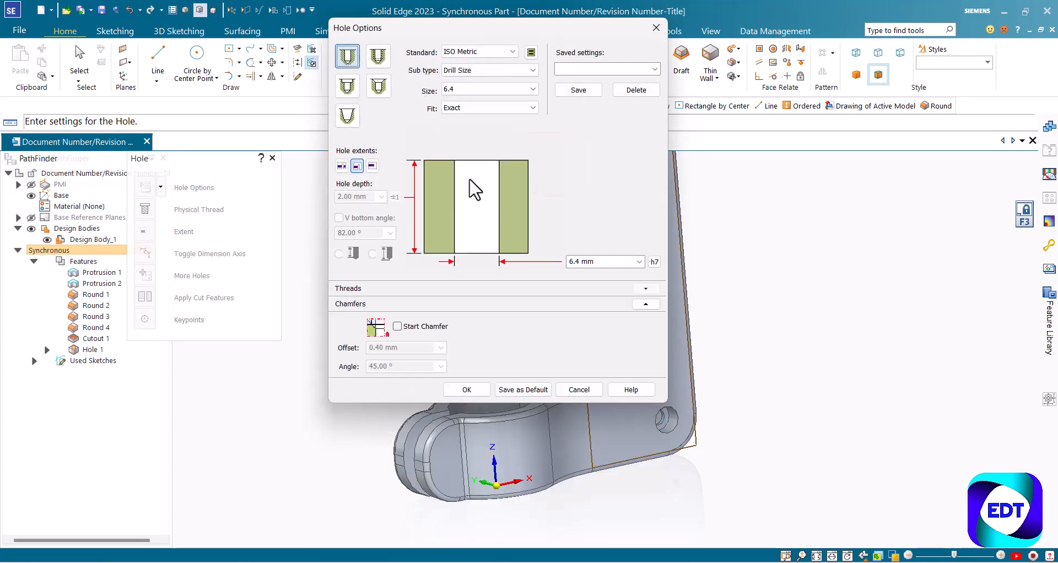
left_click(655, 69)
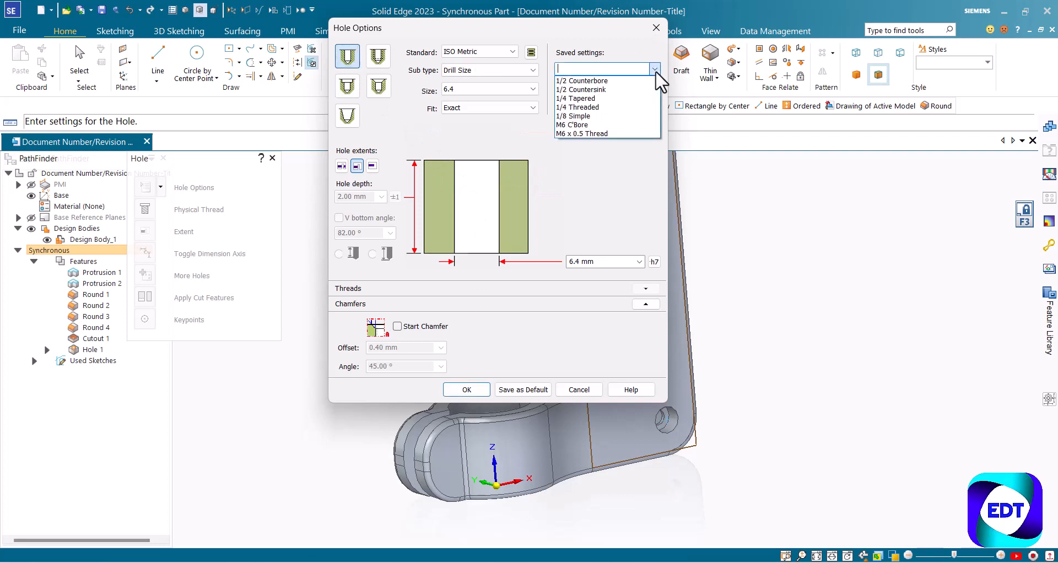
left_click(626, 125)
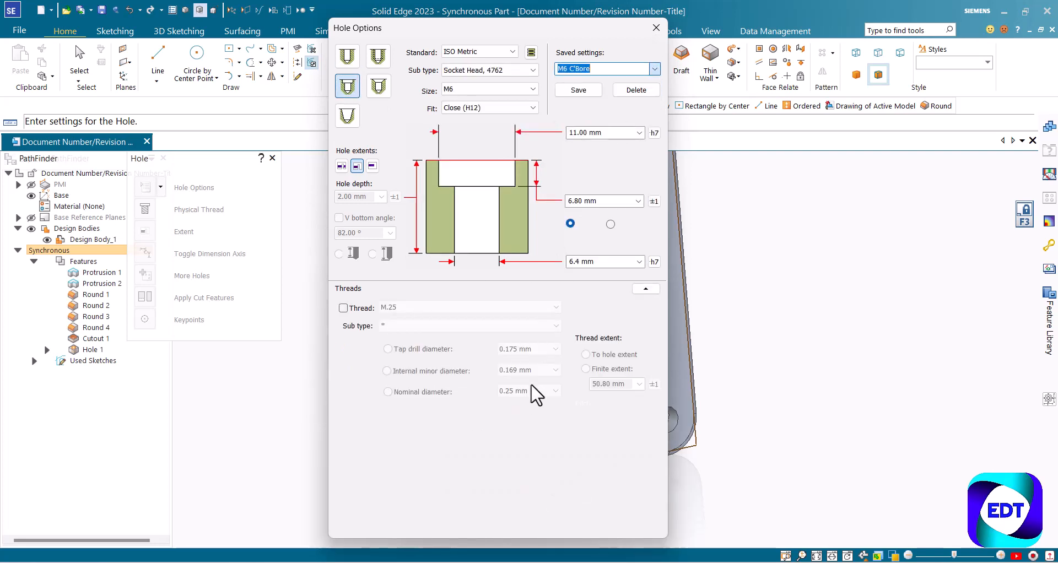
left_click(349, 57)
left_click(655, 69)
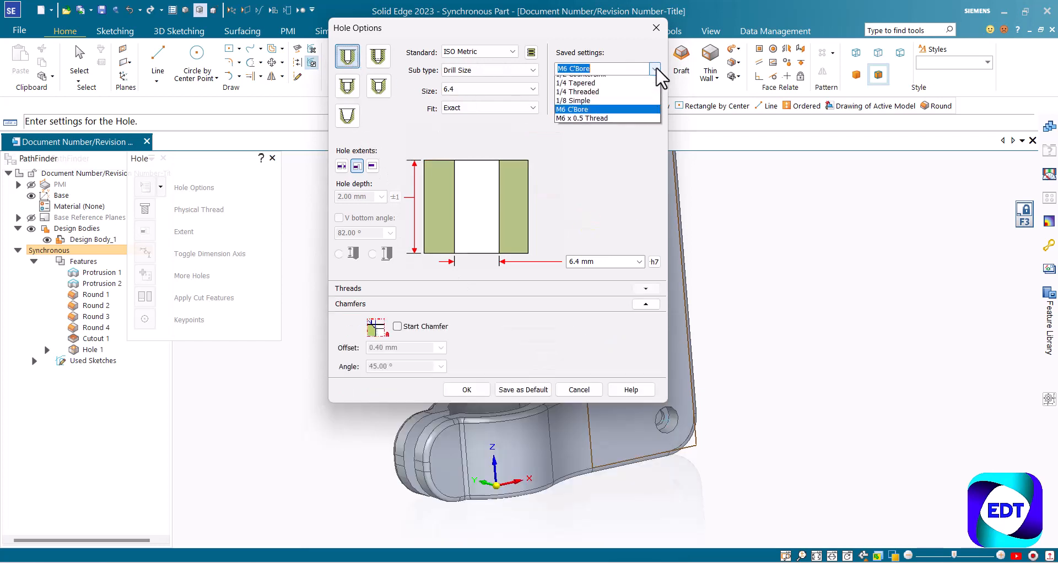
left_click(655, 69)
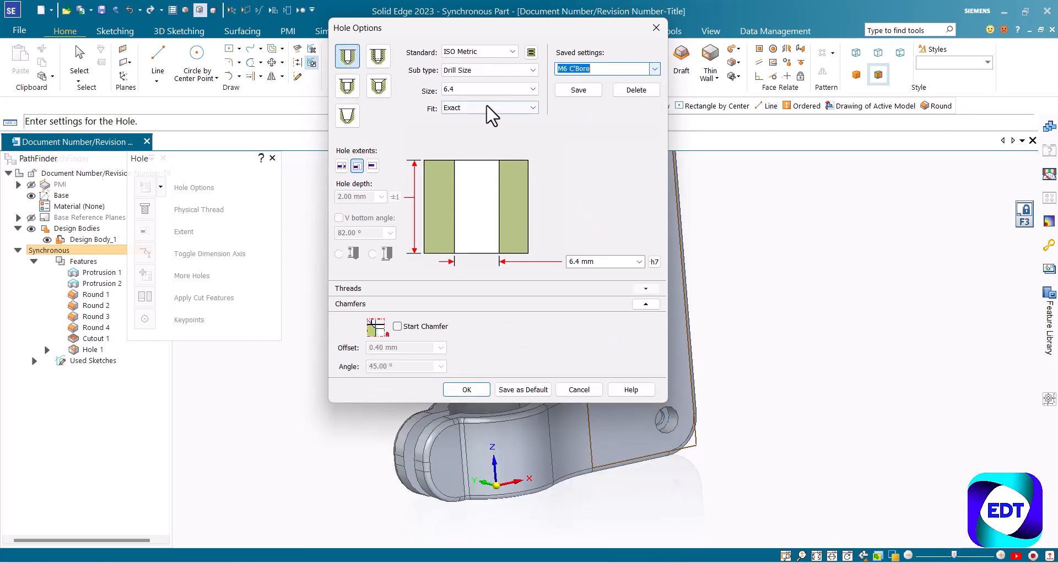
Set the drill size to 10 mm for the simple hole concentric with the arm's lower rounded corner
left_click(501, 90)
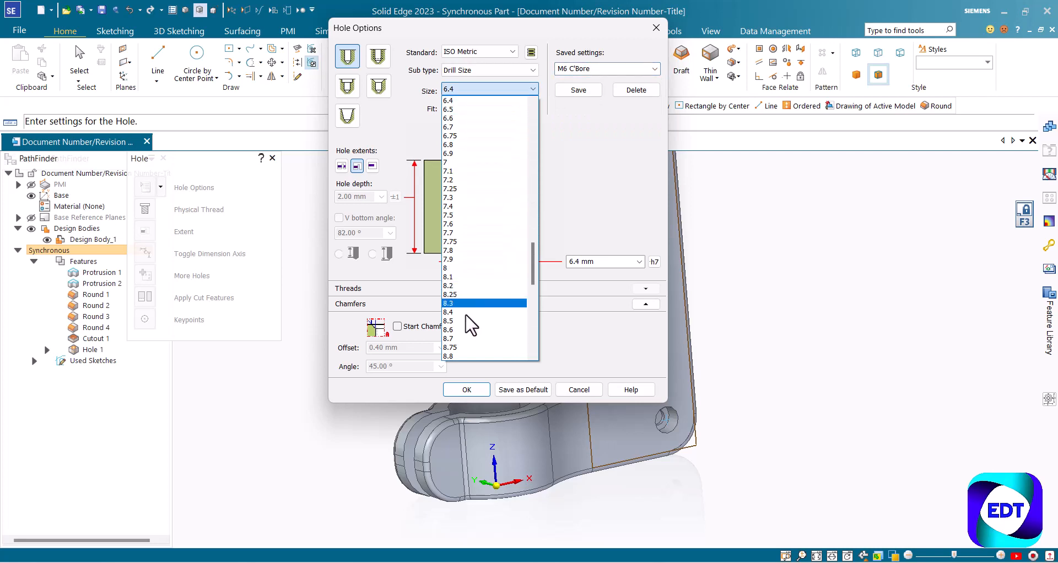
scroll(459, 333, "down", 2)
scroll(460, 336, "down", 3)
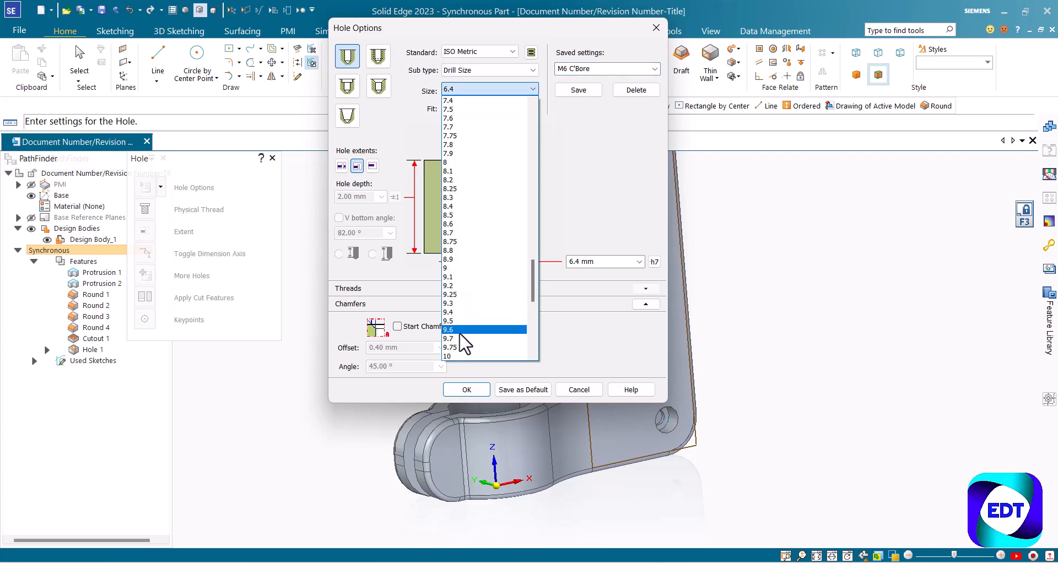
left_click(460, 330)
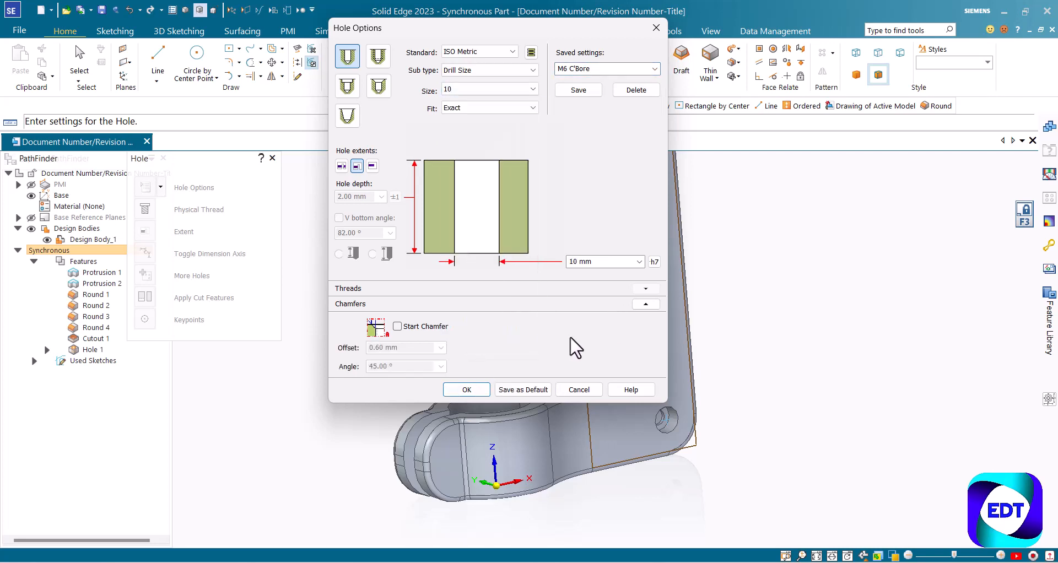
left_click(467, 390)
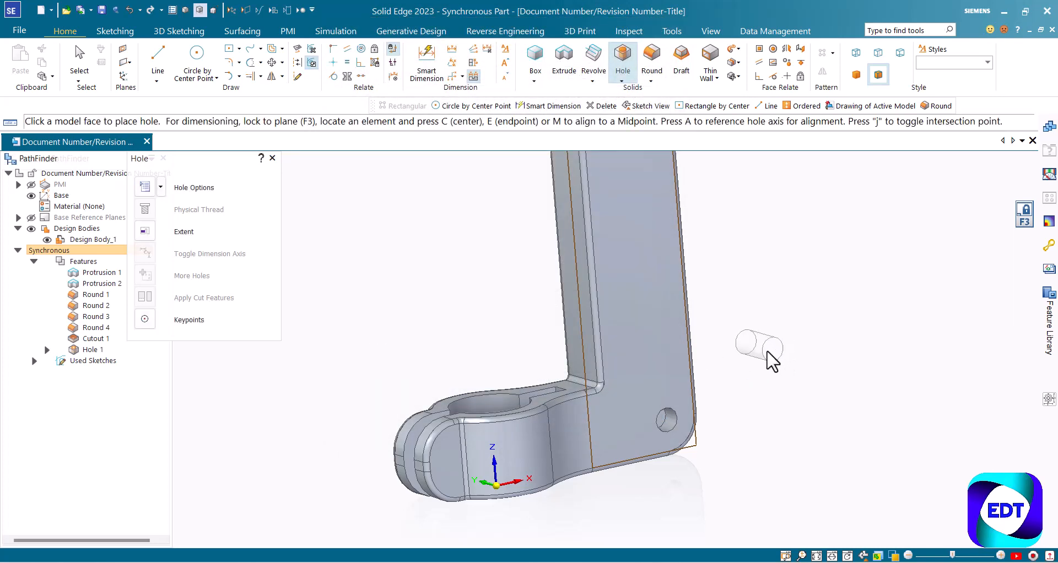
Set the hole extents to Through All in the hole options and finish the hole command
scroll(770, 351, "down", 1)
middle_click_drag(647, 339, 708, 321)
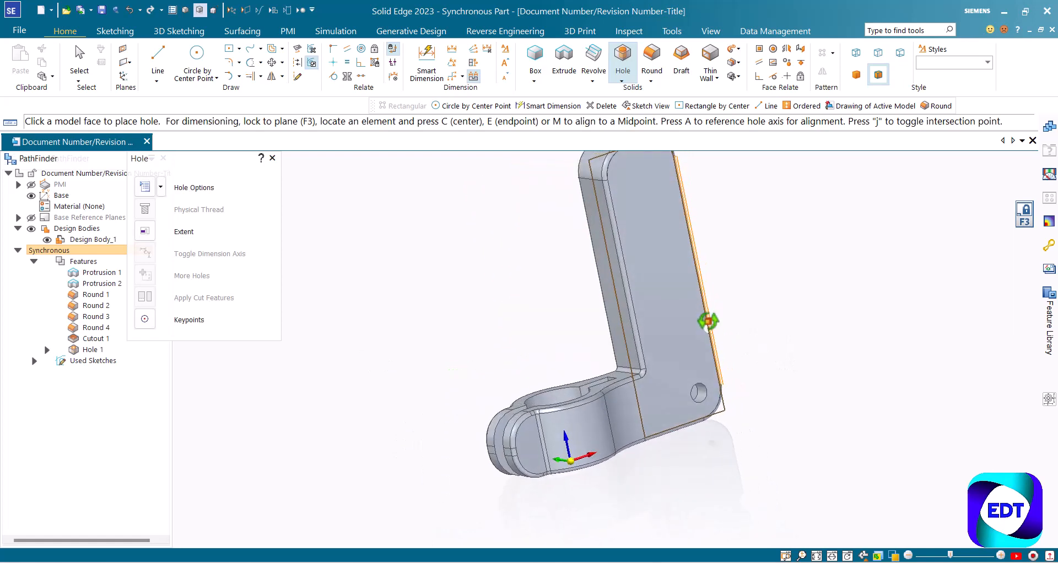
left_click(145, 187)
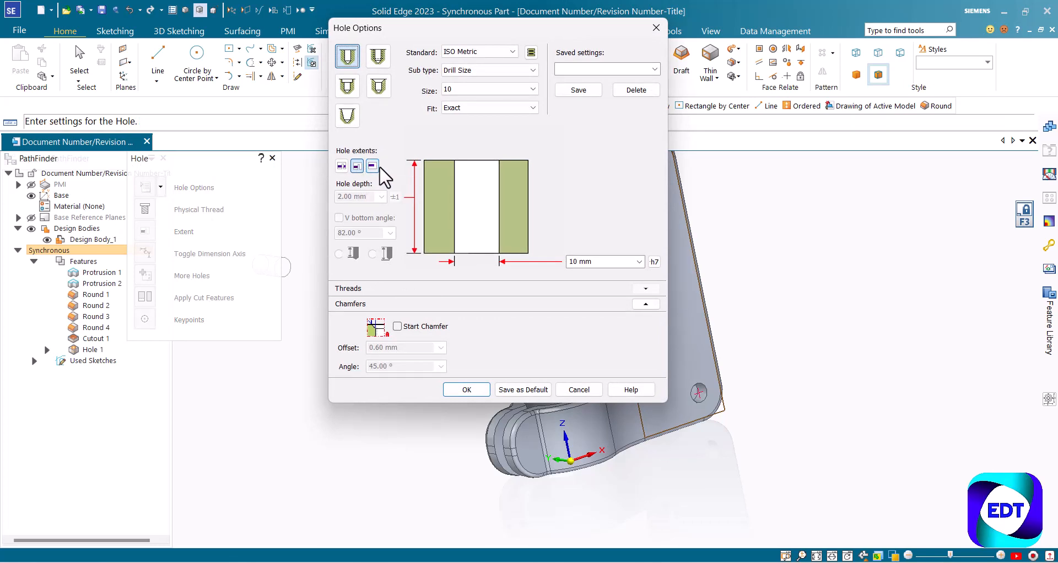
left_click(343, 166)
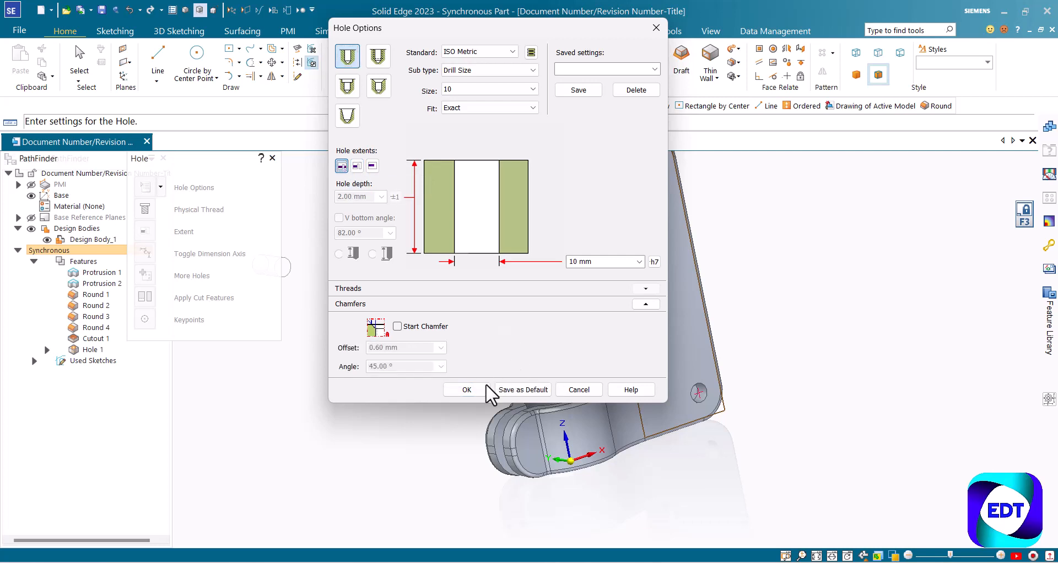
left_click(469, 391)
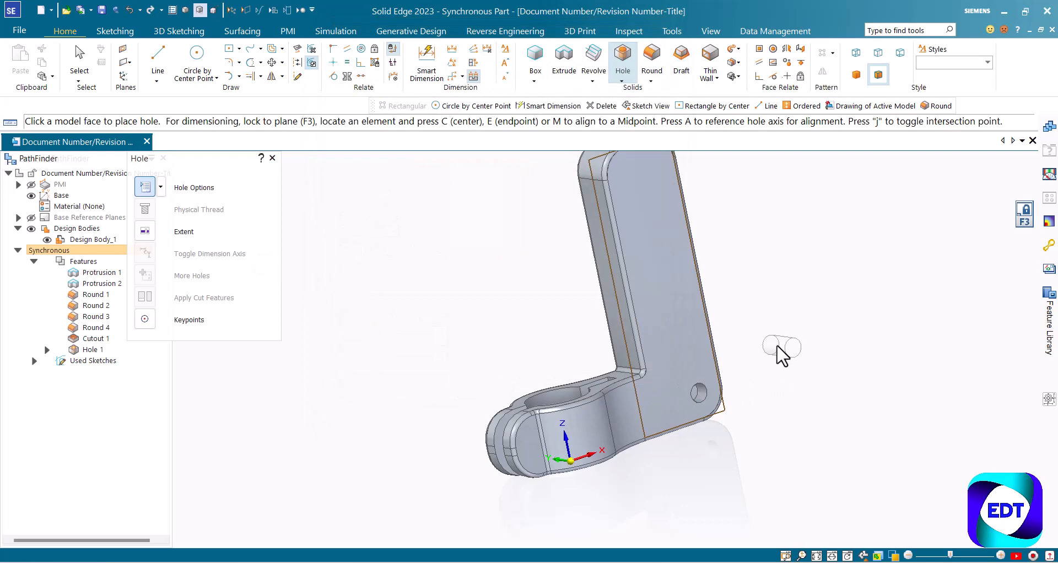
middle_click_drag(779, 355, 744, 285)
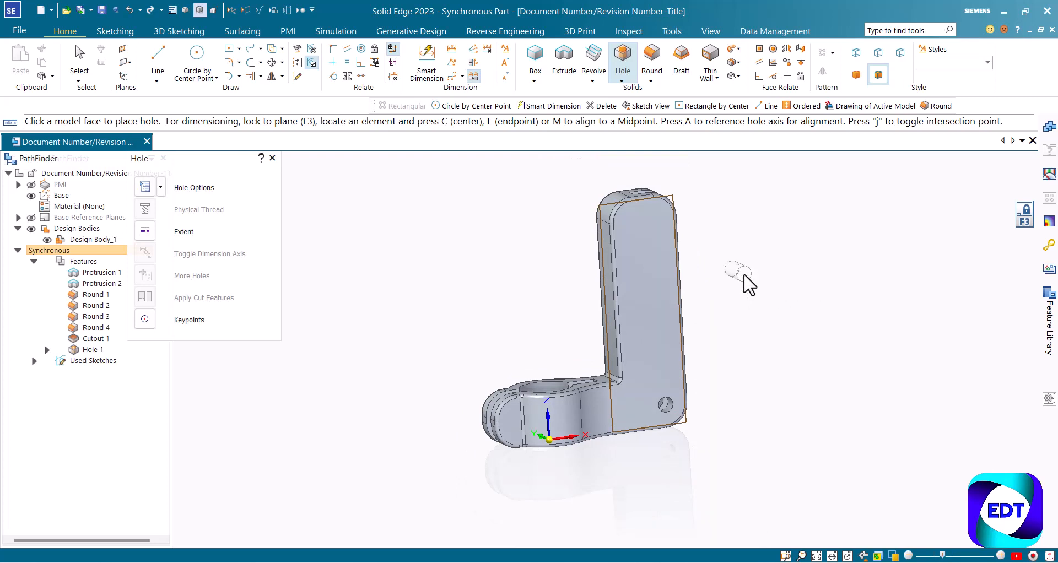
key("Escape")
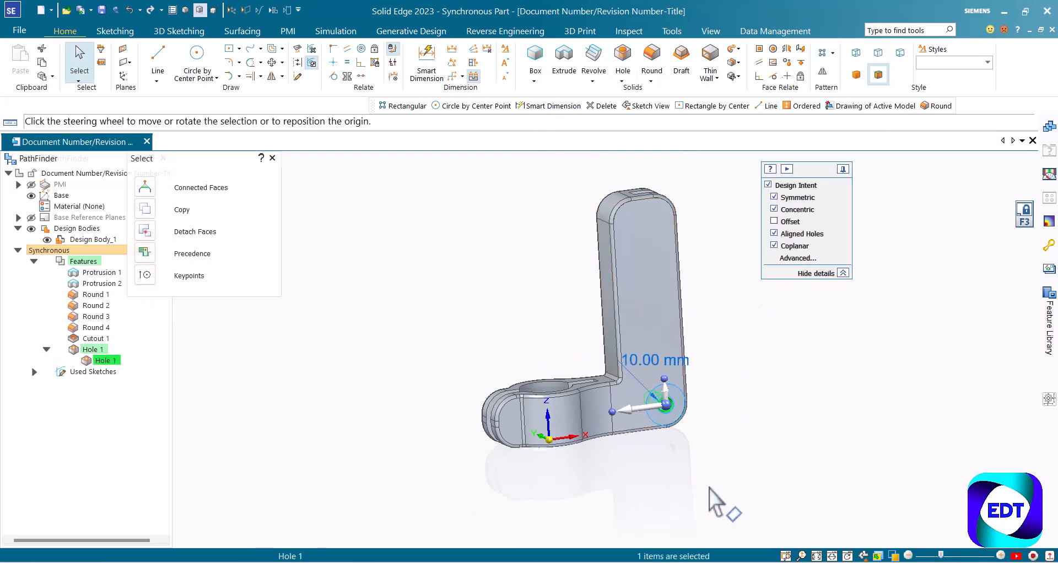
Pattern the 10 mm hole rectangularly up the arm's side face over about 117 mm, with X count 1 and Y count 7
left_click(832, 53)
left_click(838, 69)
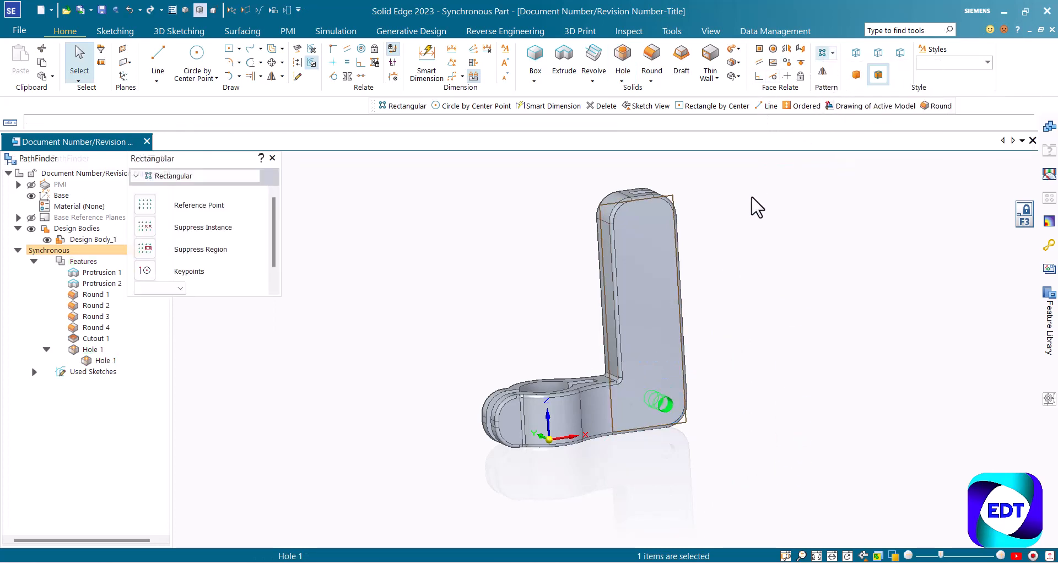
scroll(714, 237, "up", 3)
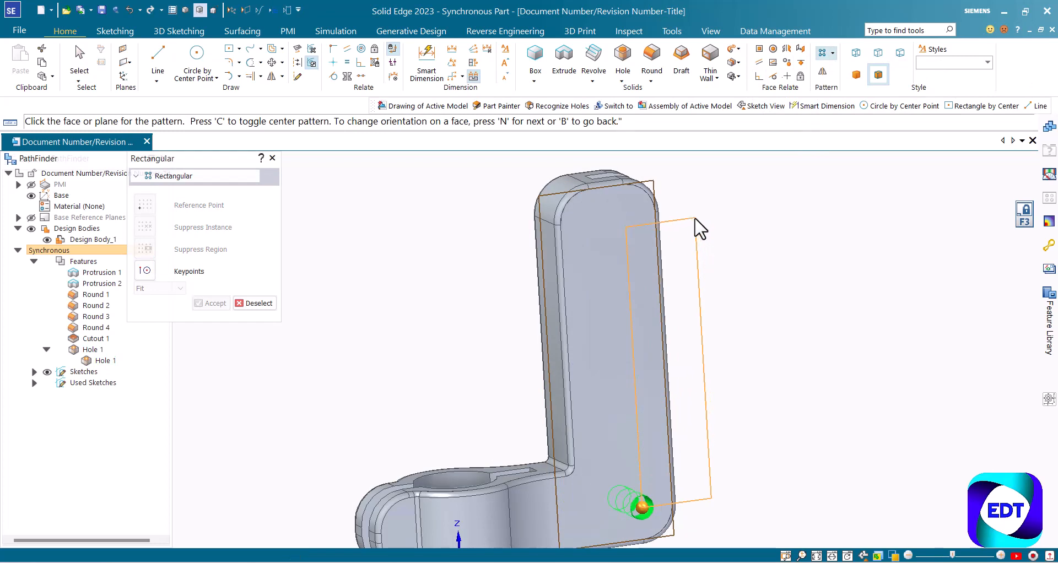
left_click(701, 215)
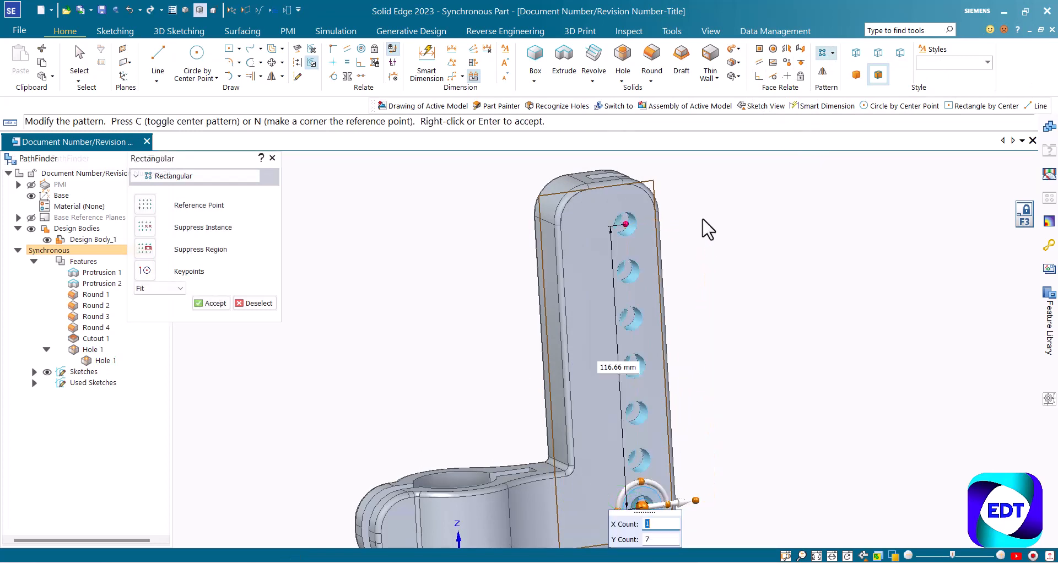
scroll(708, 229, "down", 2)
Switch the hole pattern from Fit to Fixed spacing, set the spacing between holes to 20 mm, and accept the pattern
left_click(165, 290)
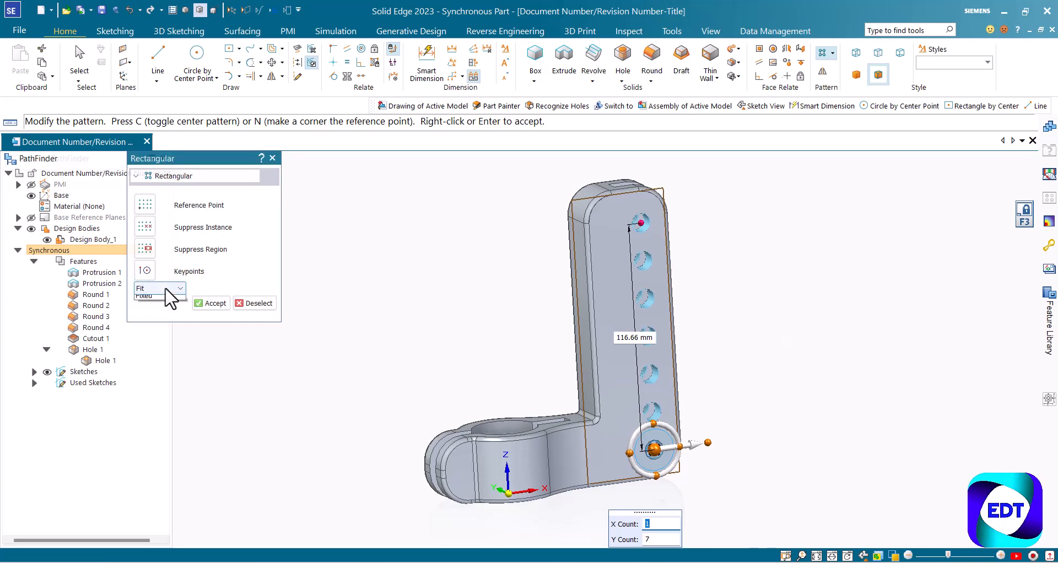
left_click(160, 308)
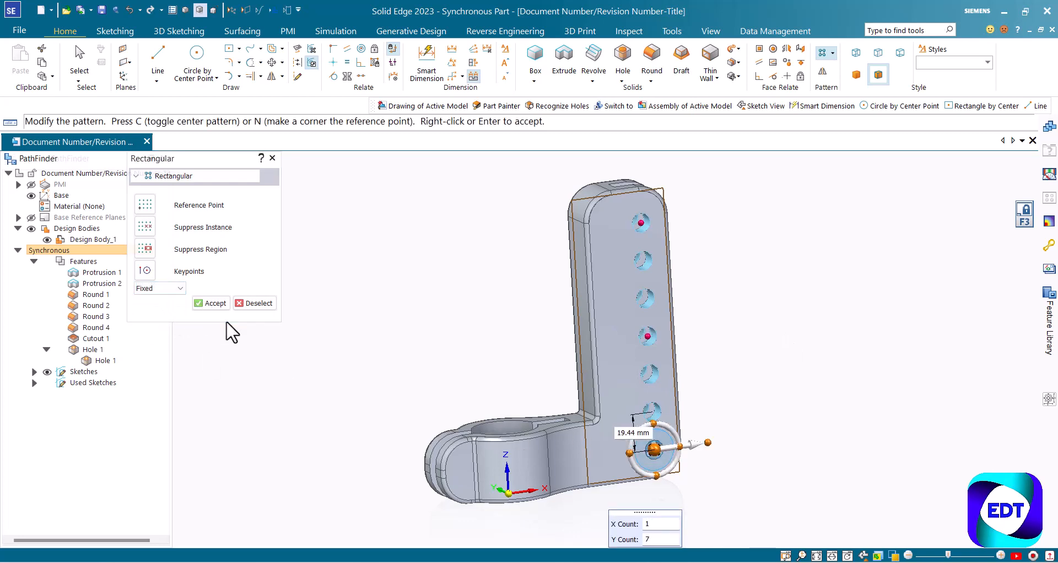
scroll(649, 446, "down", 1)
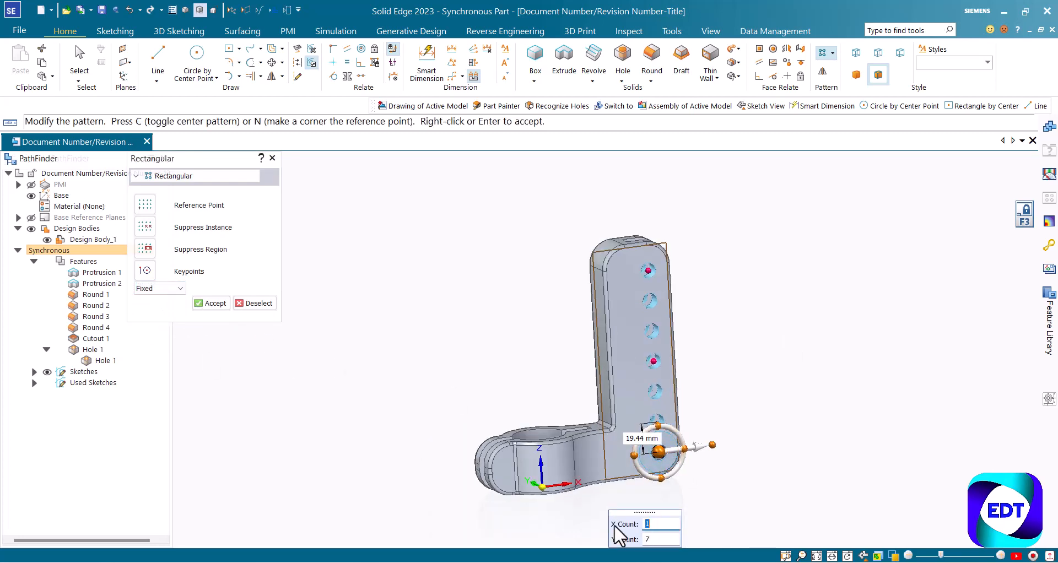
left_click_drag(629, 514, 480, 322)
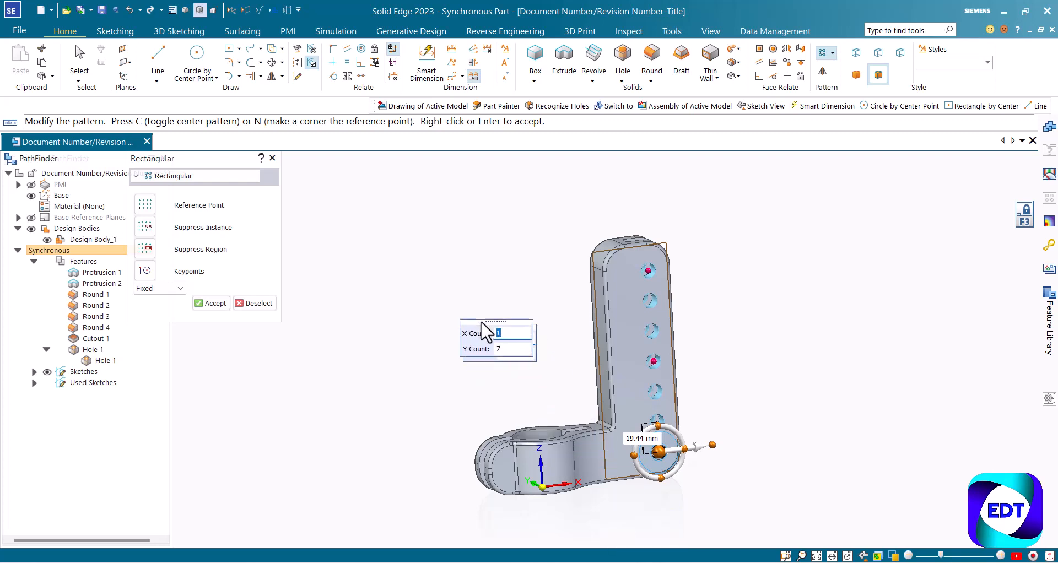
left_click(641, 437)
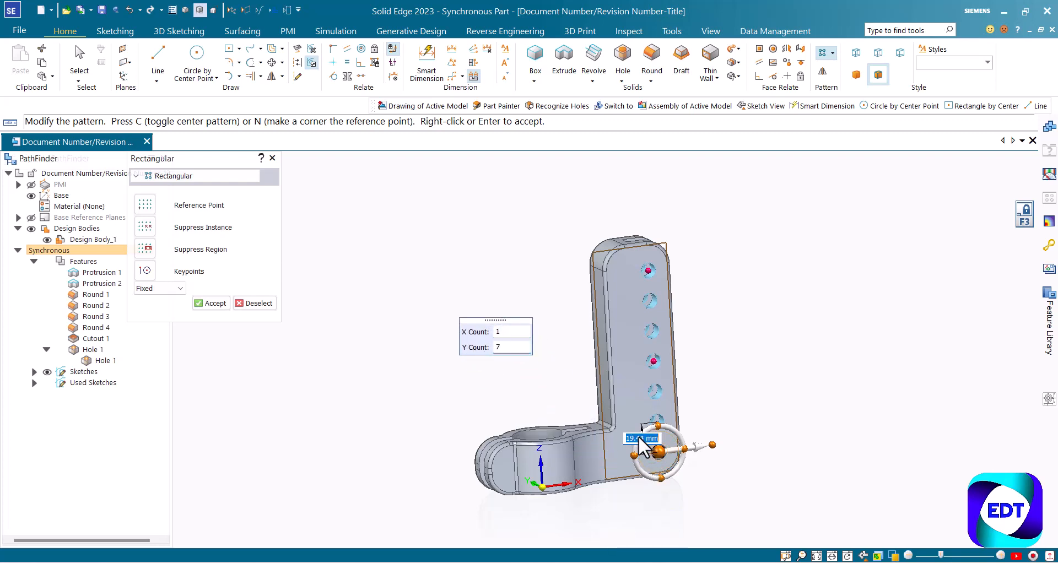
type("20")
key("Return")
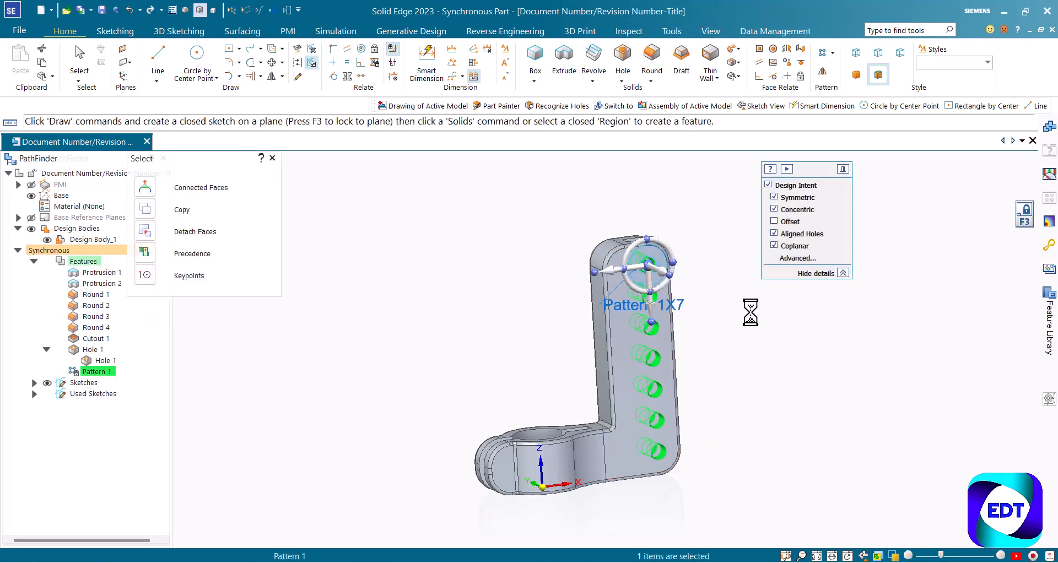
middle_click_drag(741, 301, 706, 295)
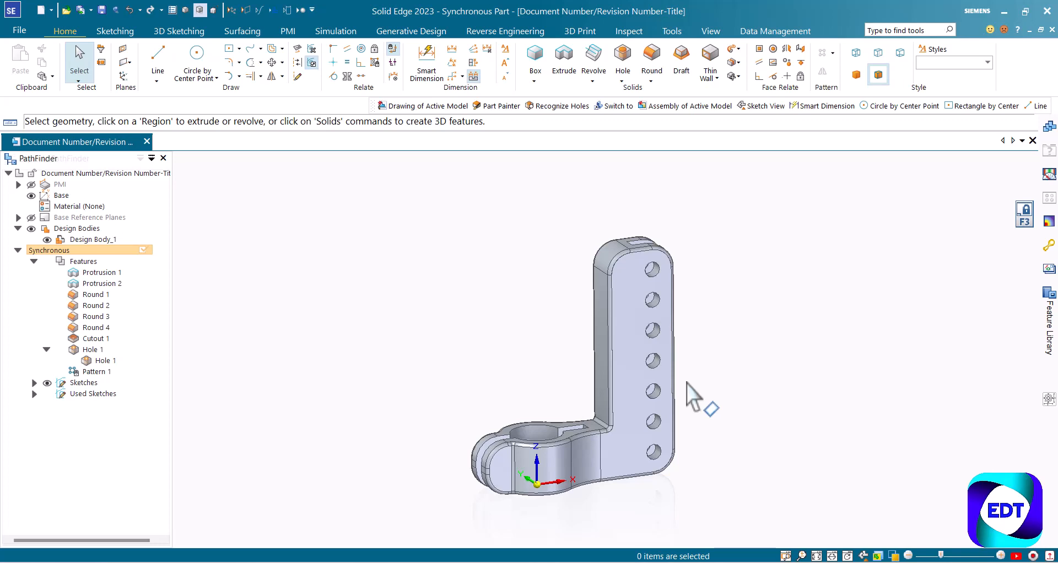
Show the model's PMI dimensions and orient the part to the front view
left_click(30, 184)
middle_click_drag(566, 377, 568, 378)
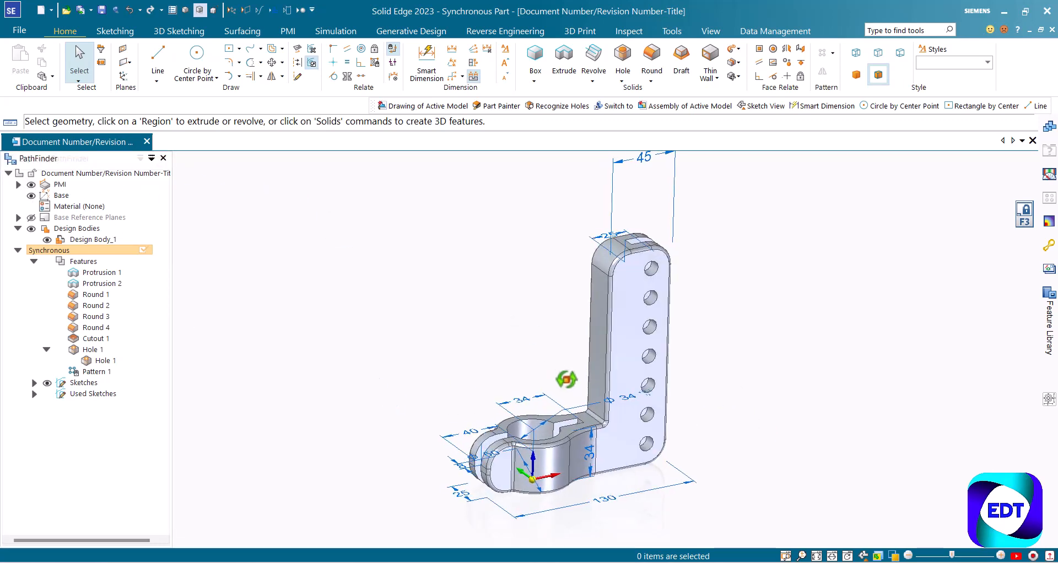
left_click(1010, 514)
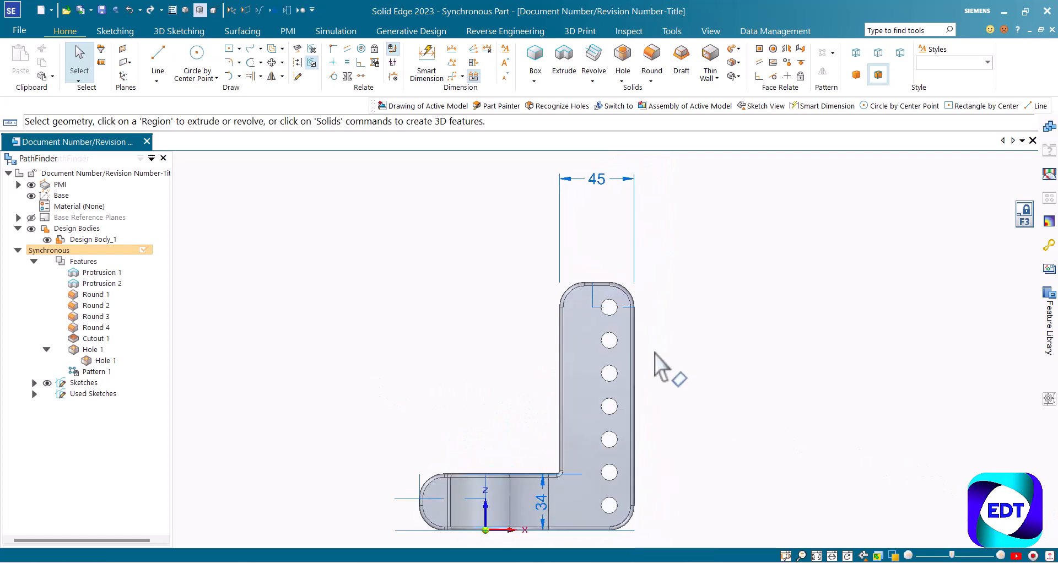
Rotate the upright arm together with its hole pattern 5° toward the clamp, about the lowest 10 mm hole
scroll(655, 354, "down", 2)
scroll(657, 474, "up", 1)
left_click_drag(663, 501, 575, 169)
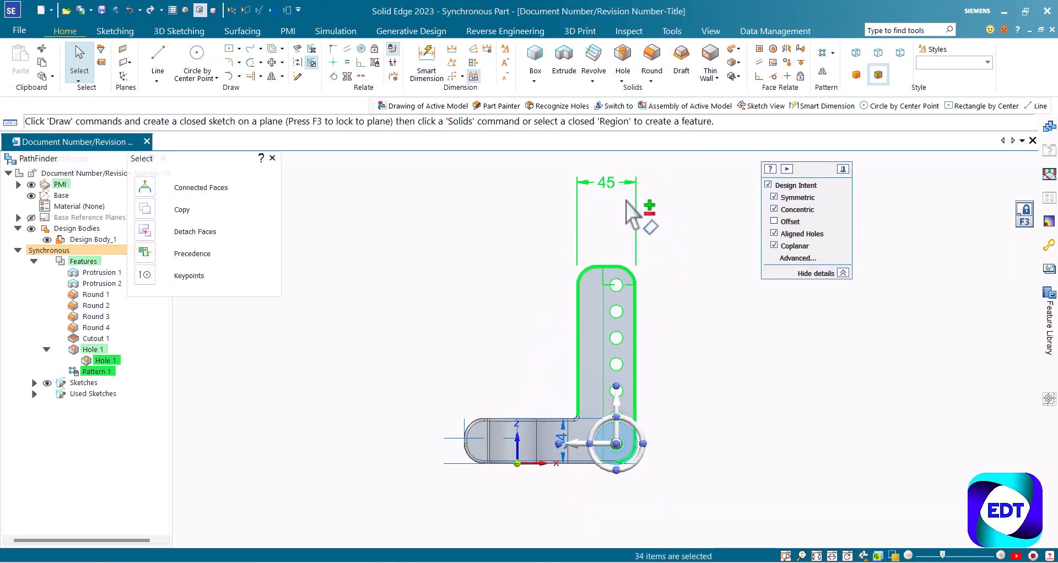
scroll(579, 449, "up", 1)
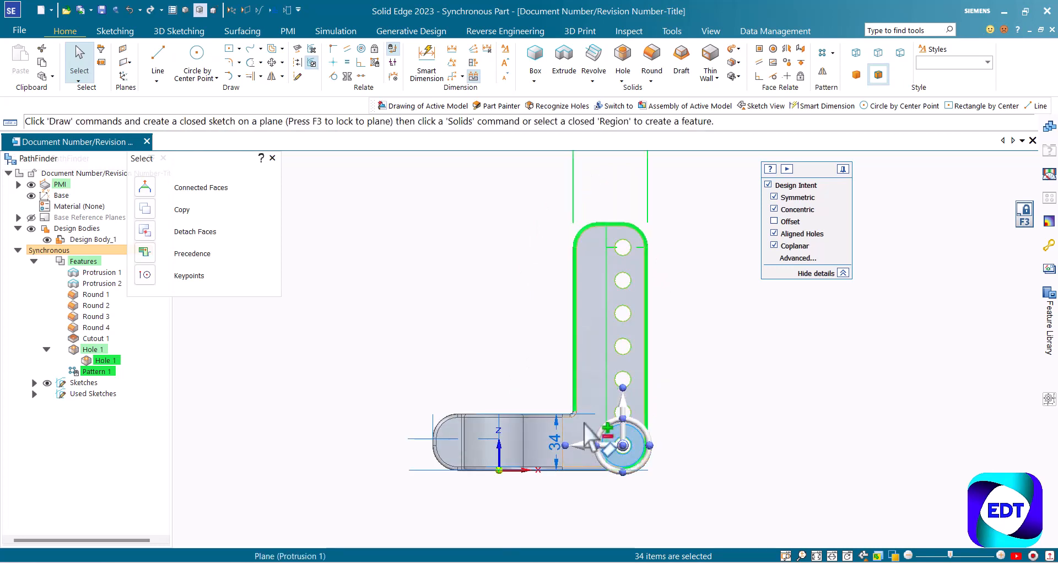
scroll(577, 411, "down", 1)
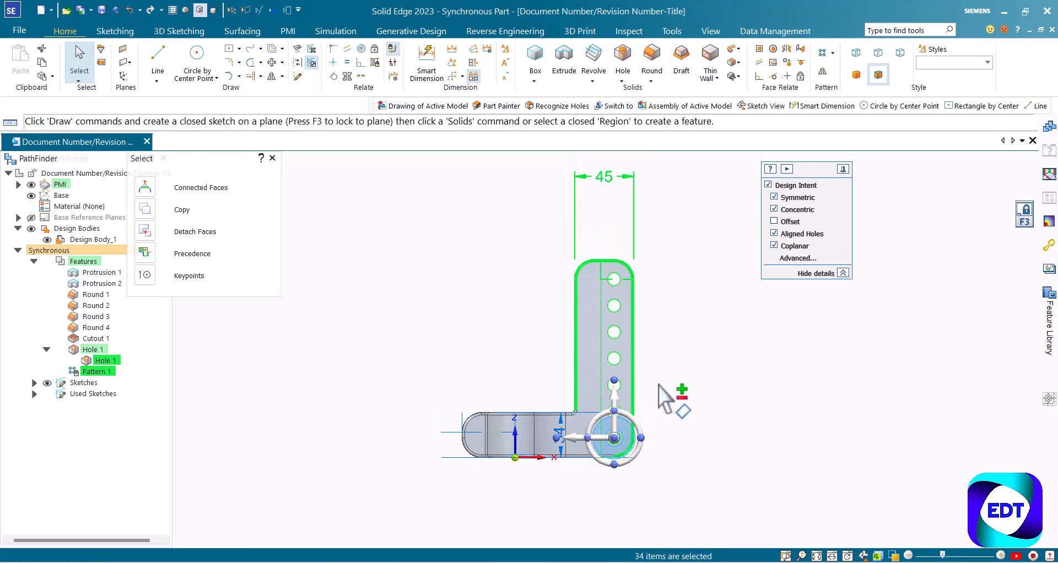
left_click(640, 434)
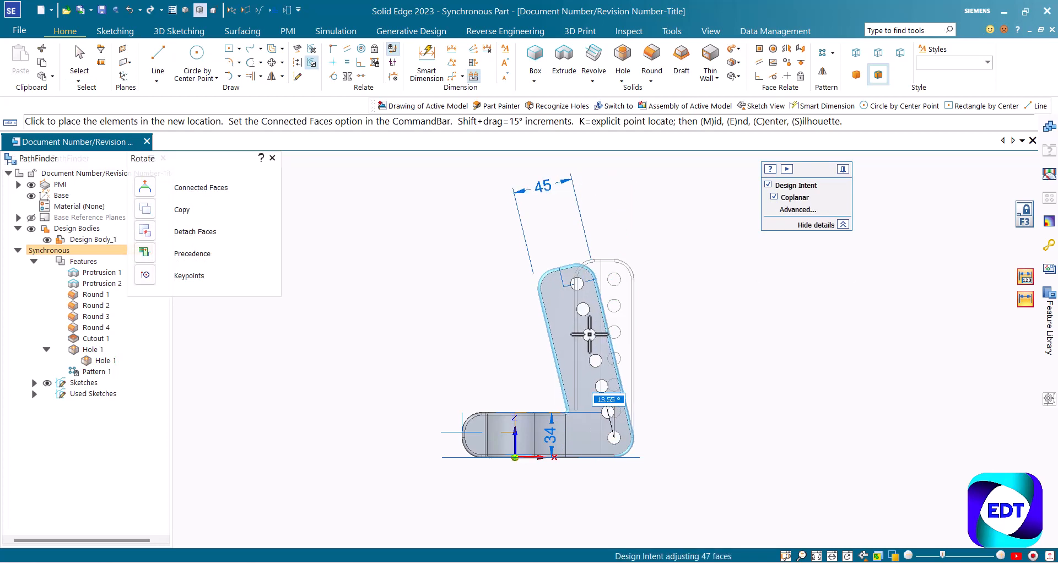
type("5")
key("Return")
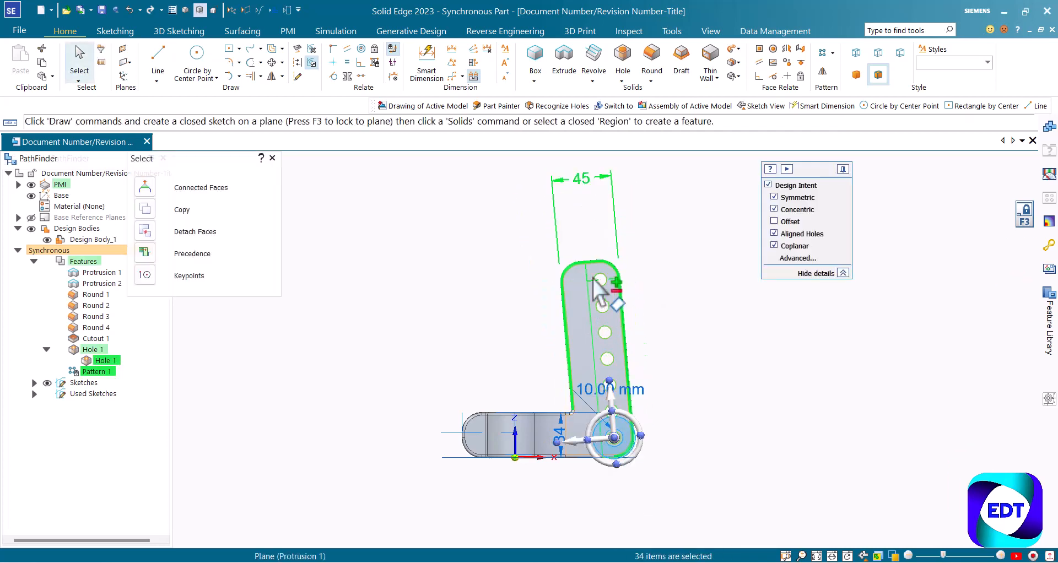
key("Escape")
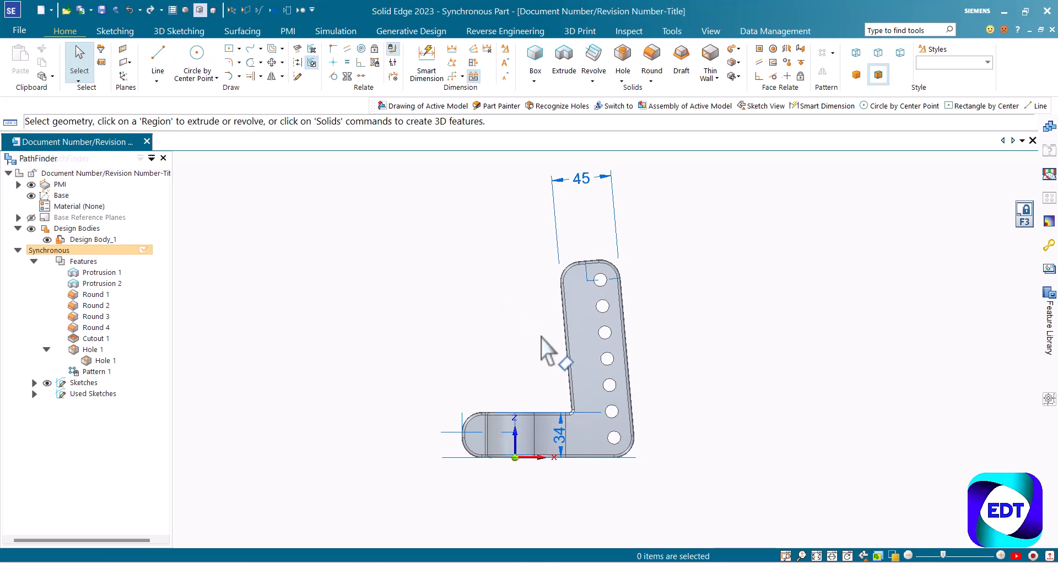
middle_click_drag(541, 339, 577, 357)
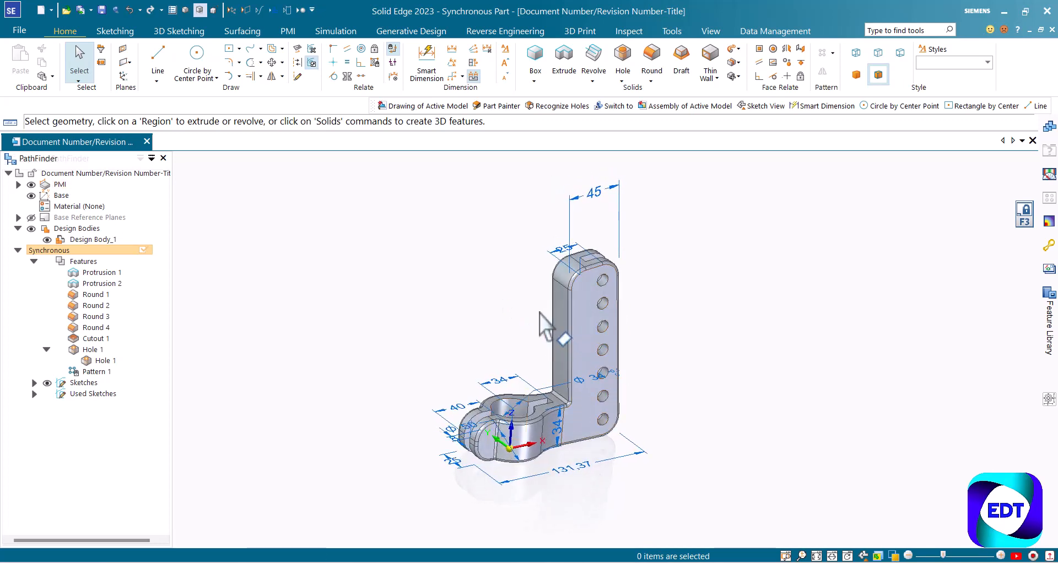
scroll(545, 331, "down", 2)
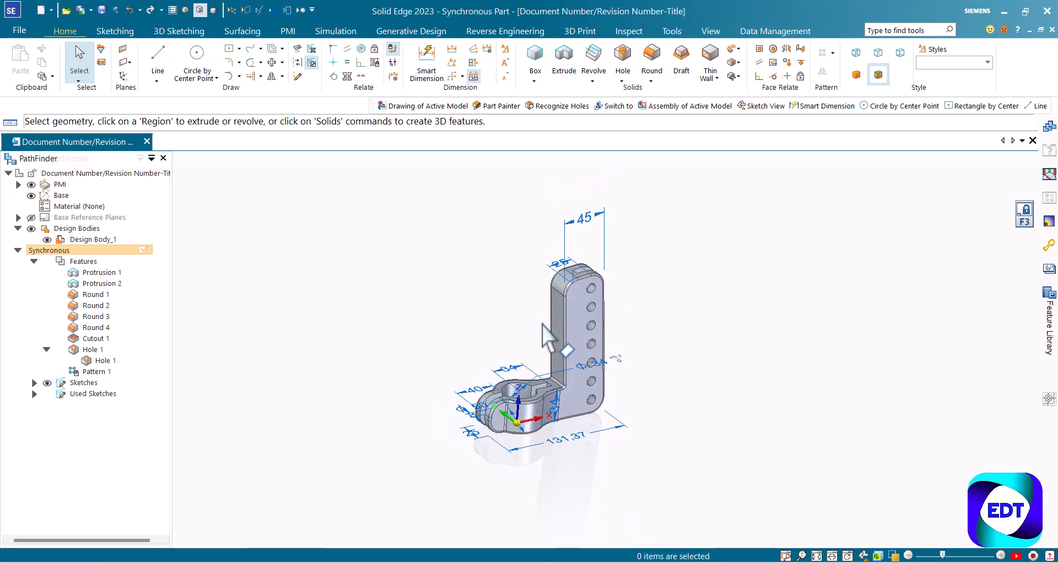